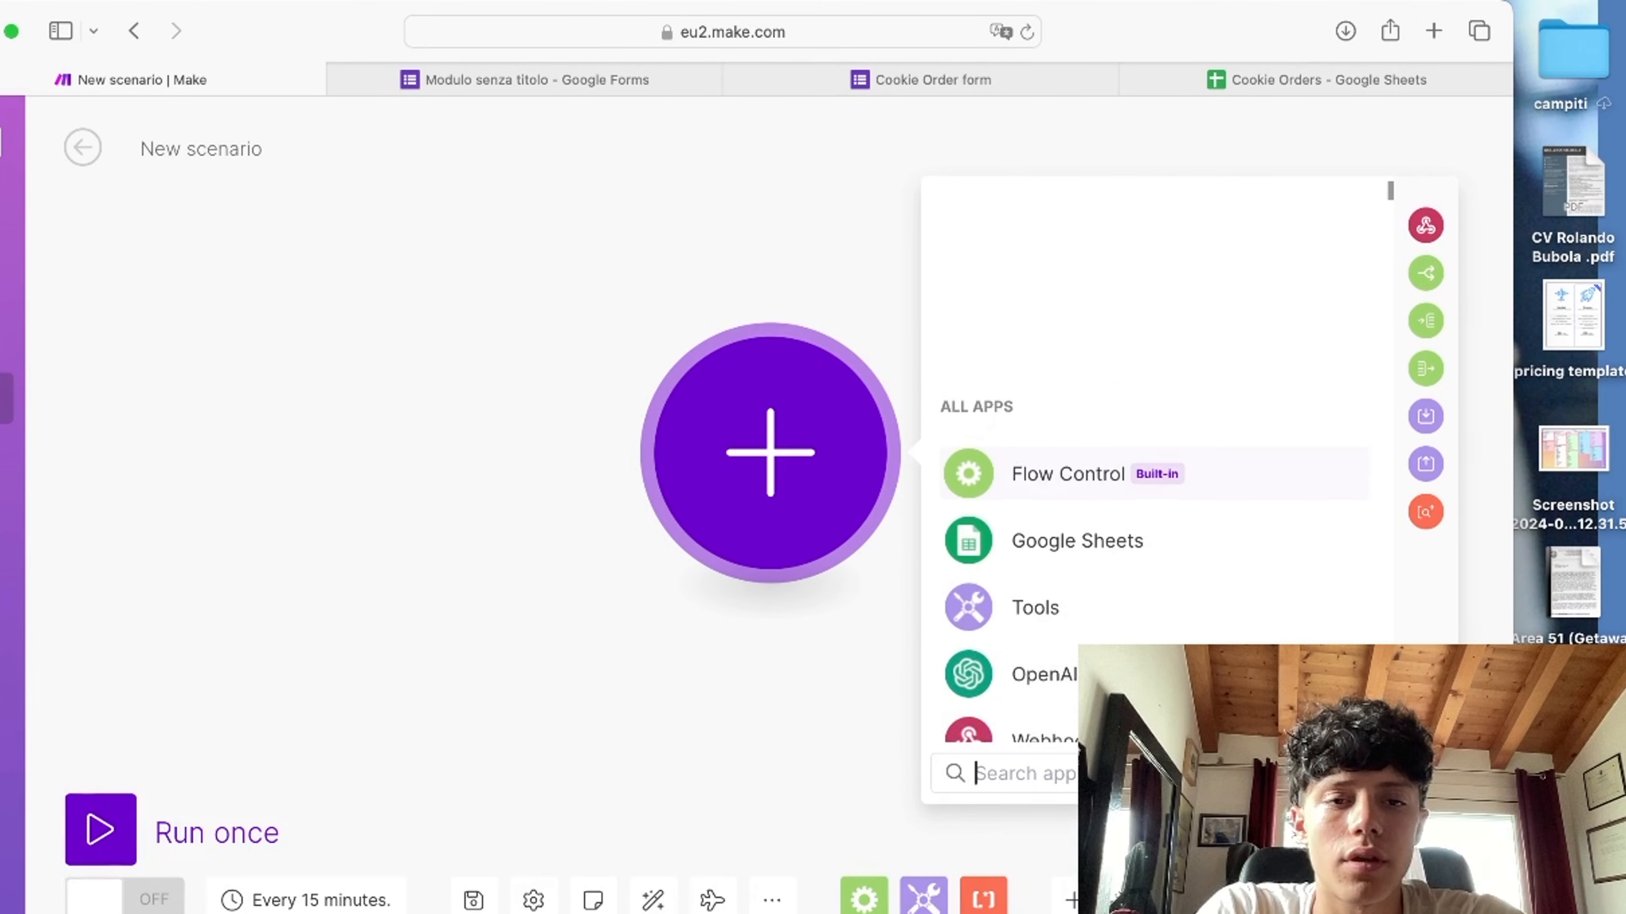
Step: Find the Google Forms app and add its Watch Responses module as the scenario's trigger
type("google form")
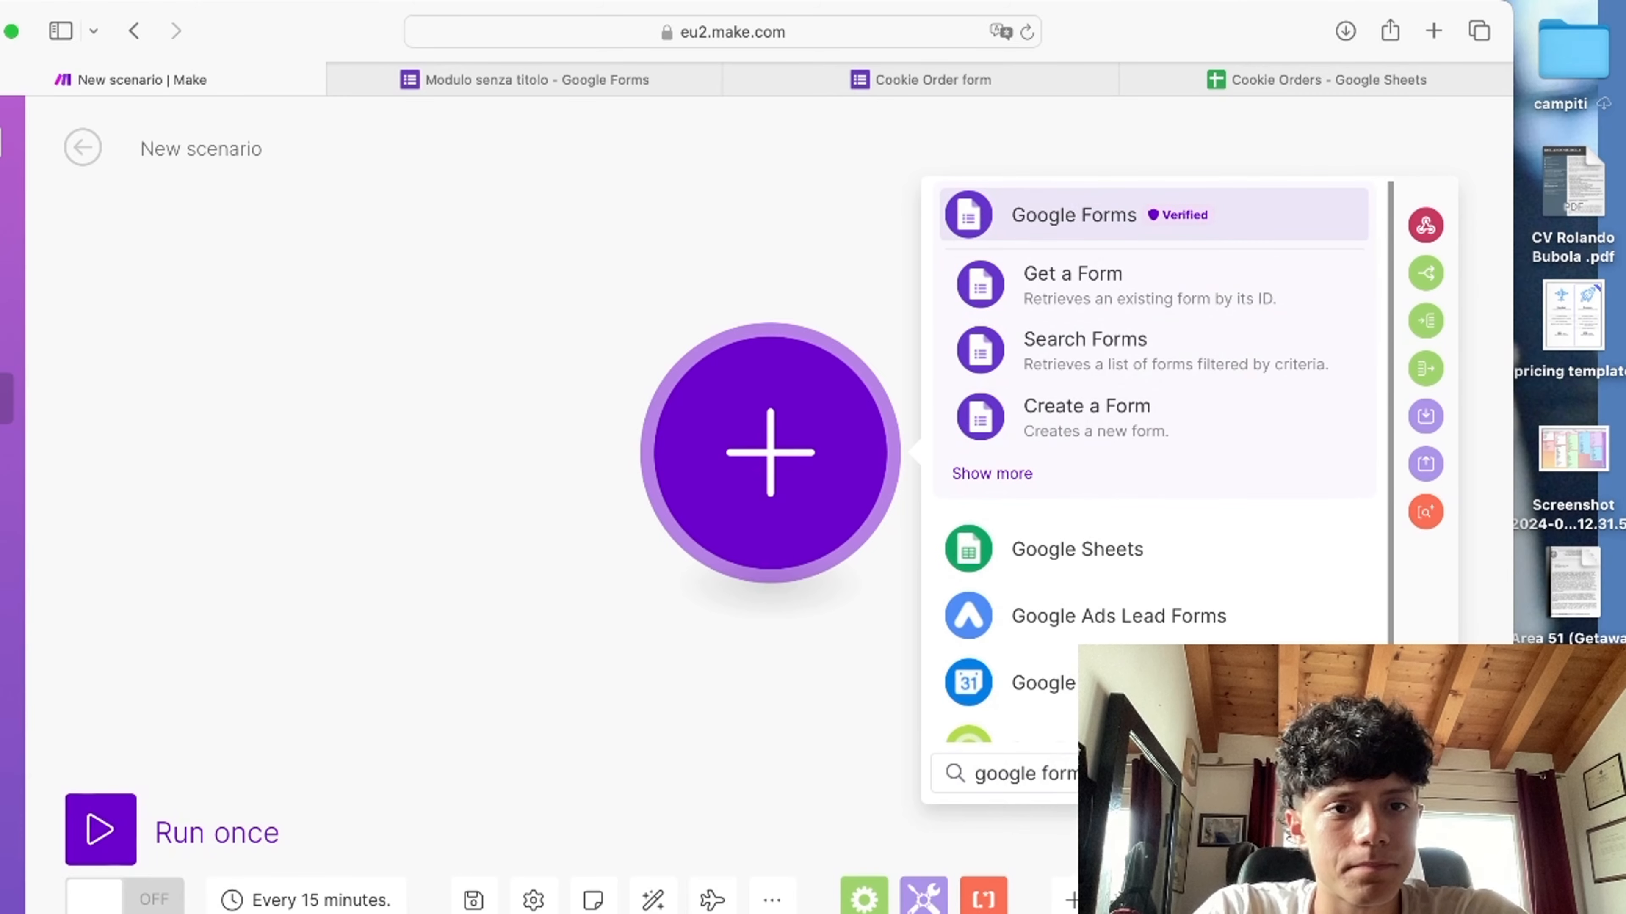
key("Return")
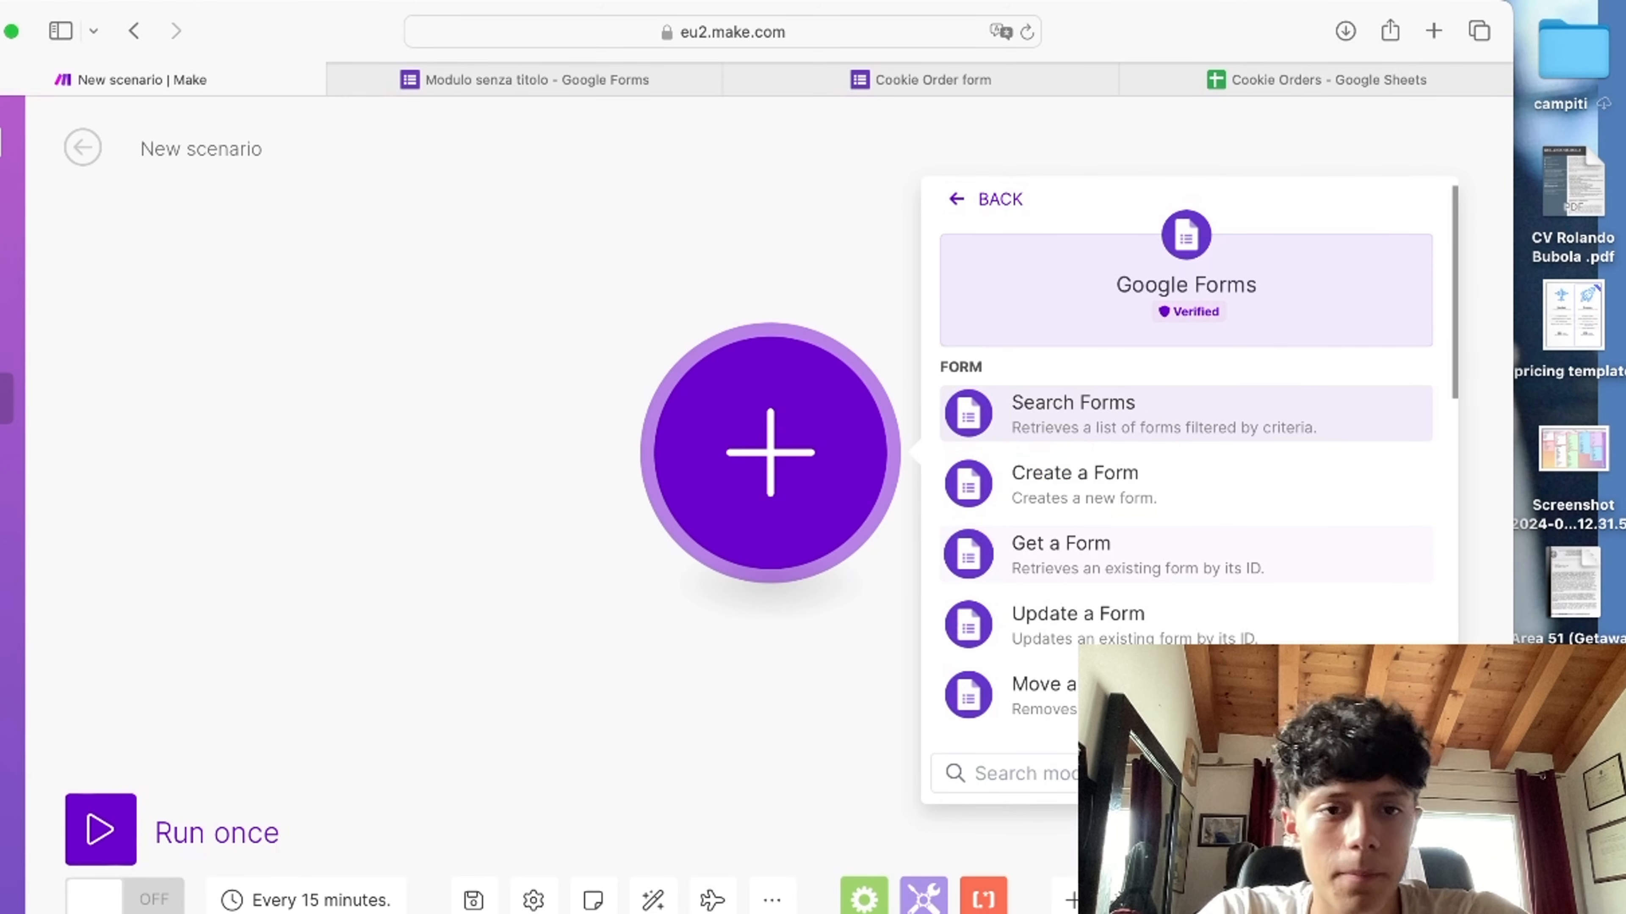
scroll(1184, 448, "down", 3)
scroll(1184, 426, "down", 10)
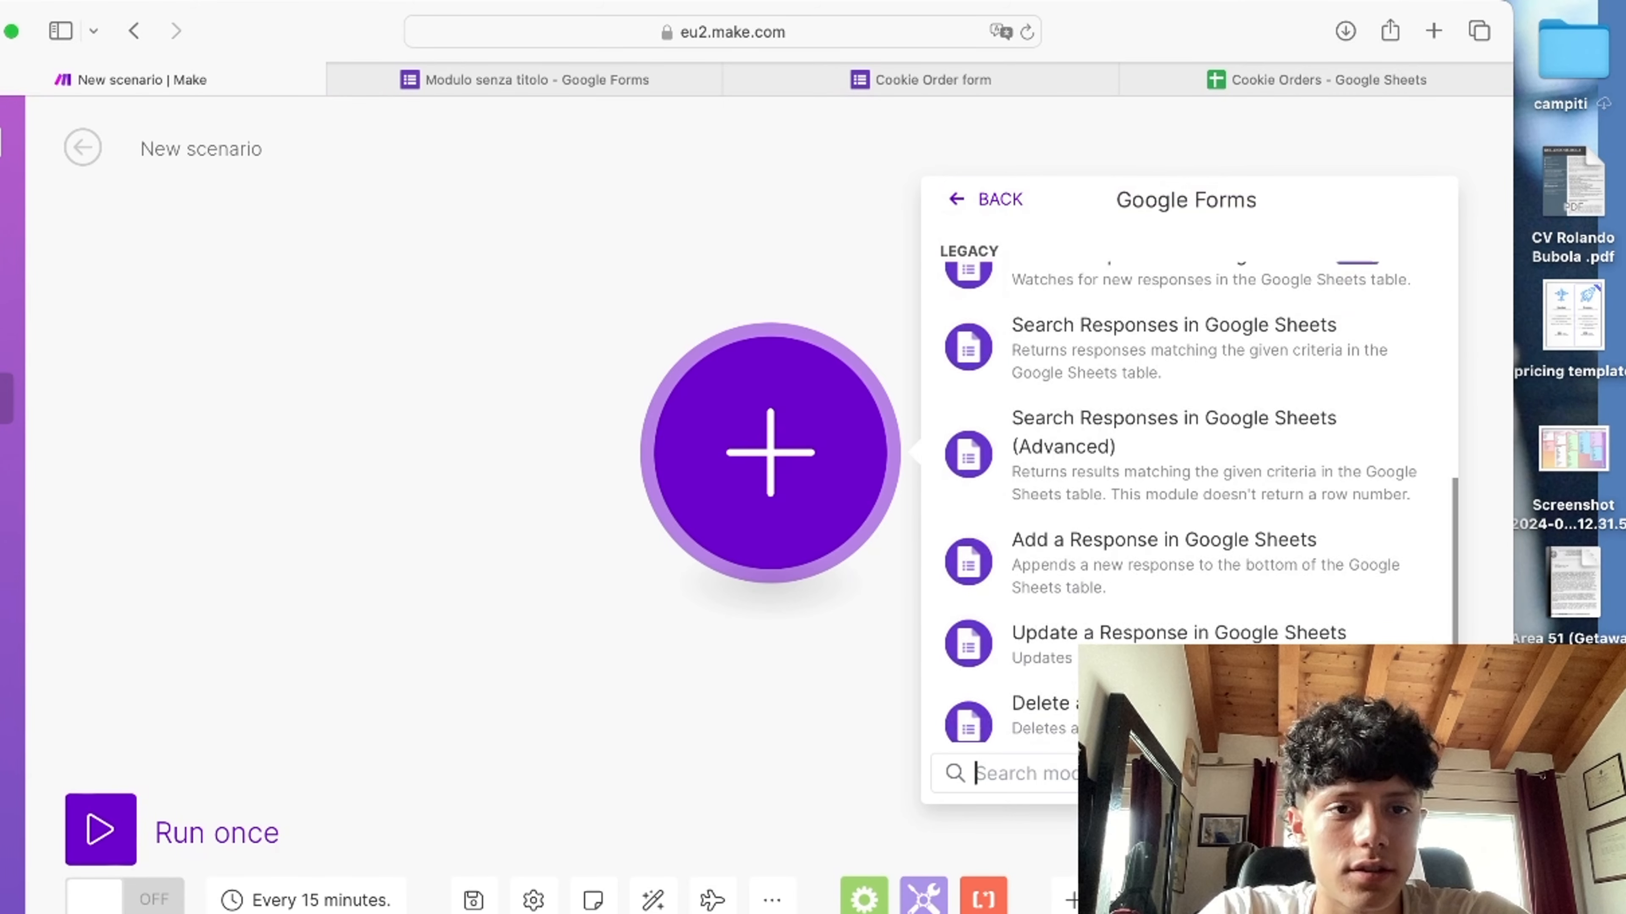
scroll(1184, 429, "up", 10)
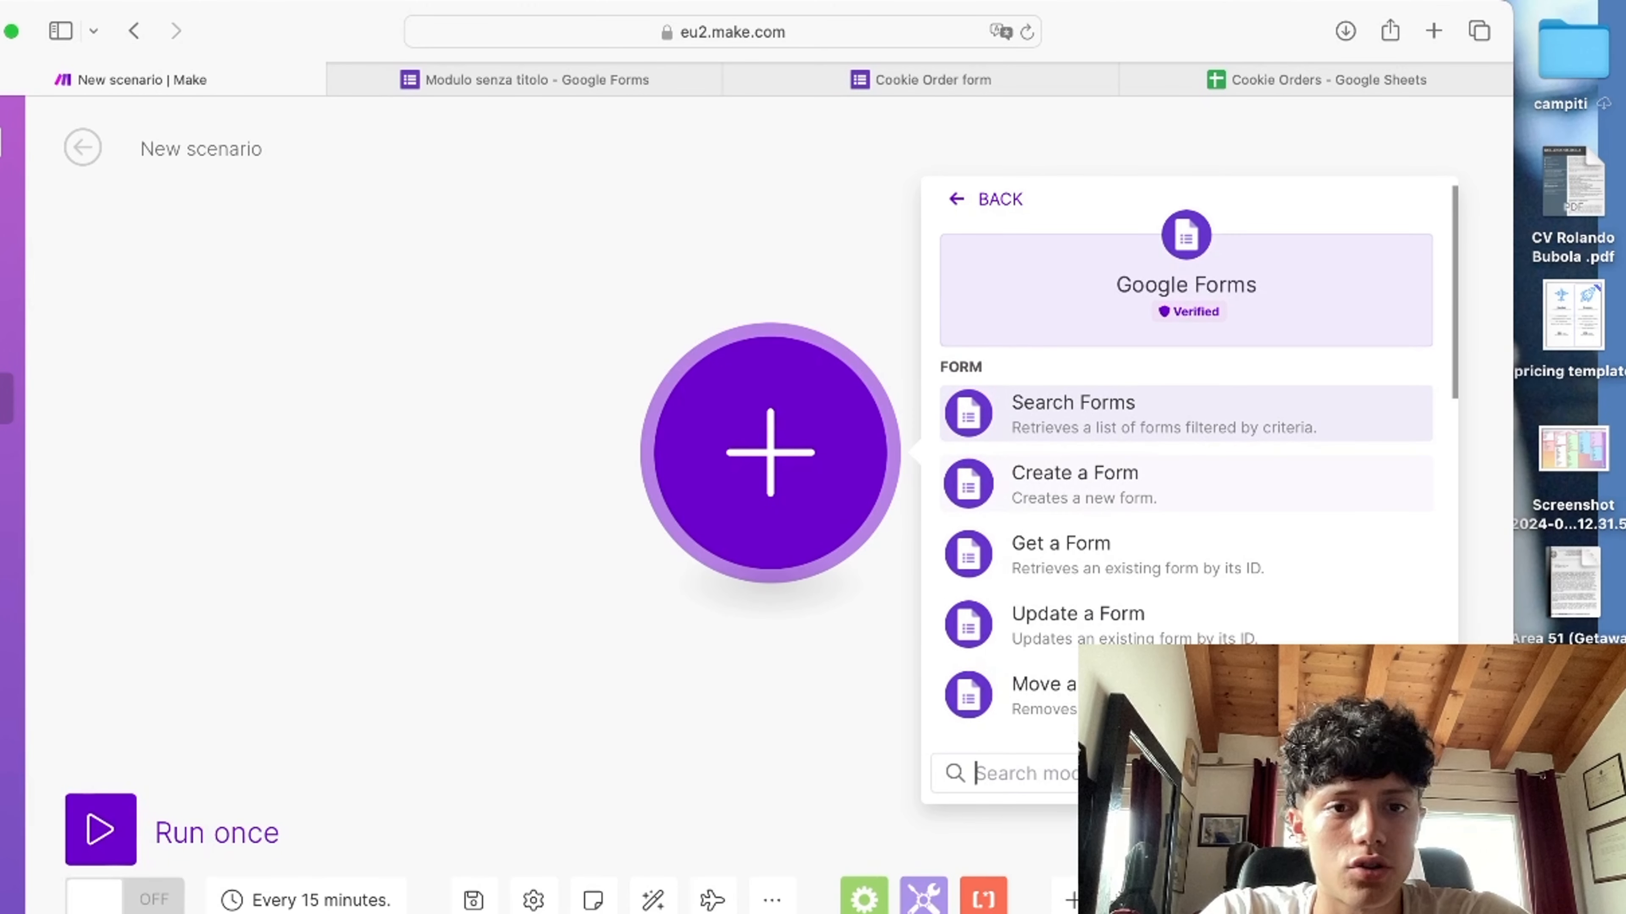
scroll(1184, 448, "down", 5)
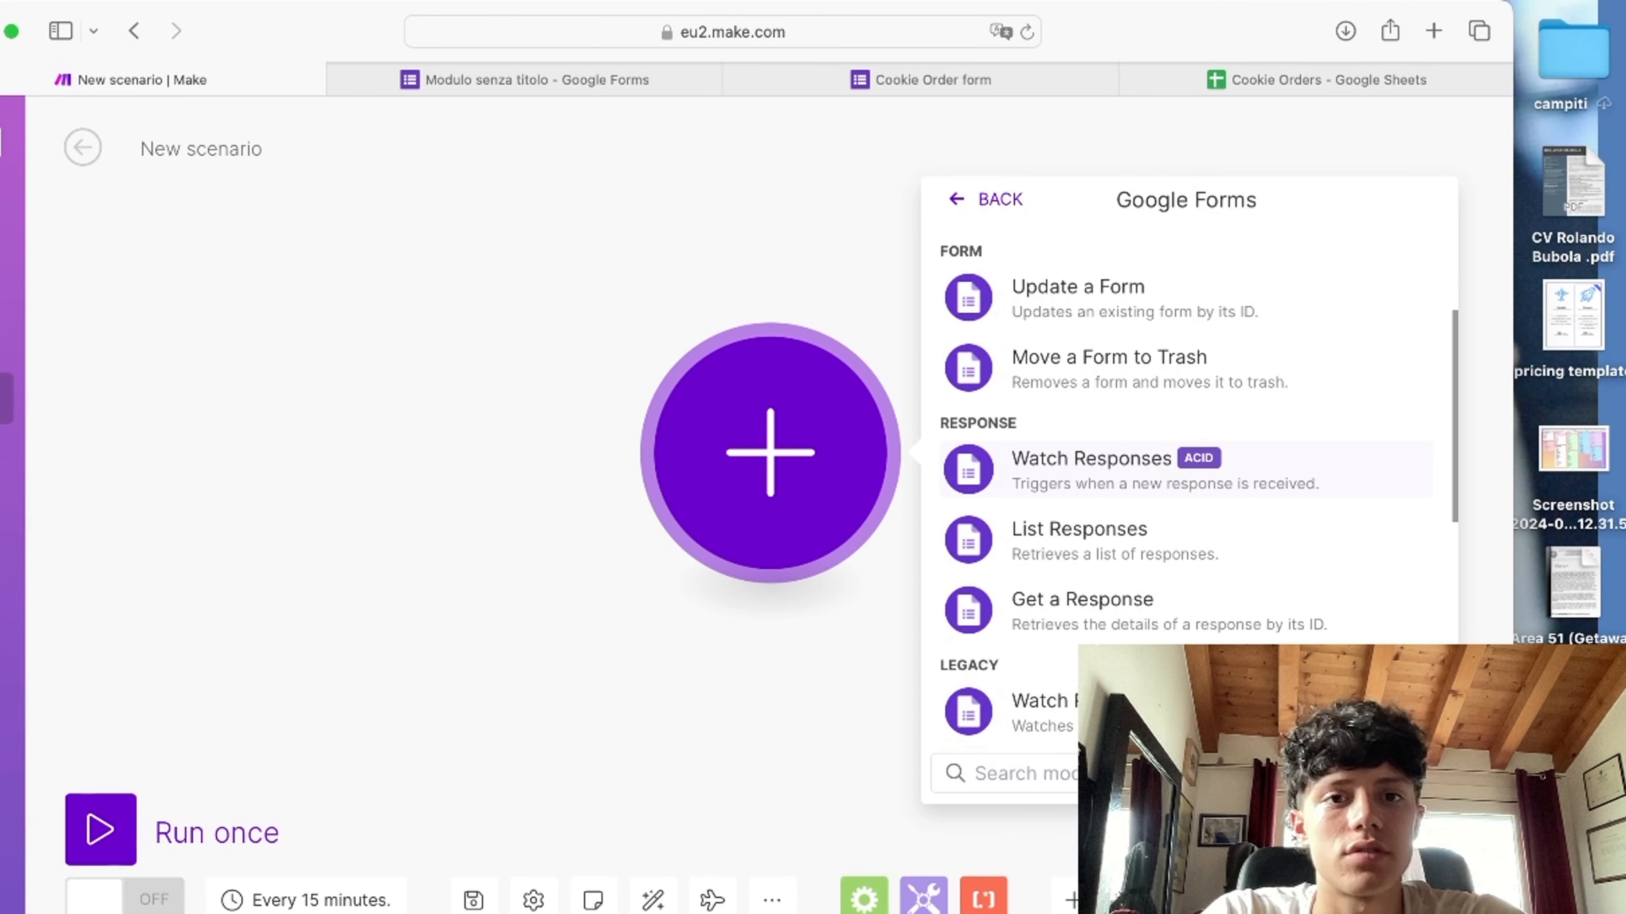
left_click(1091, 468)
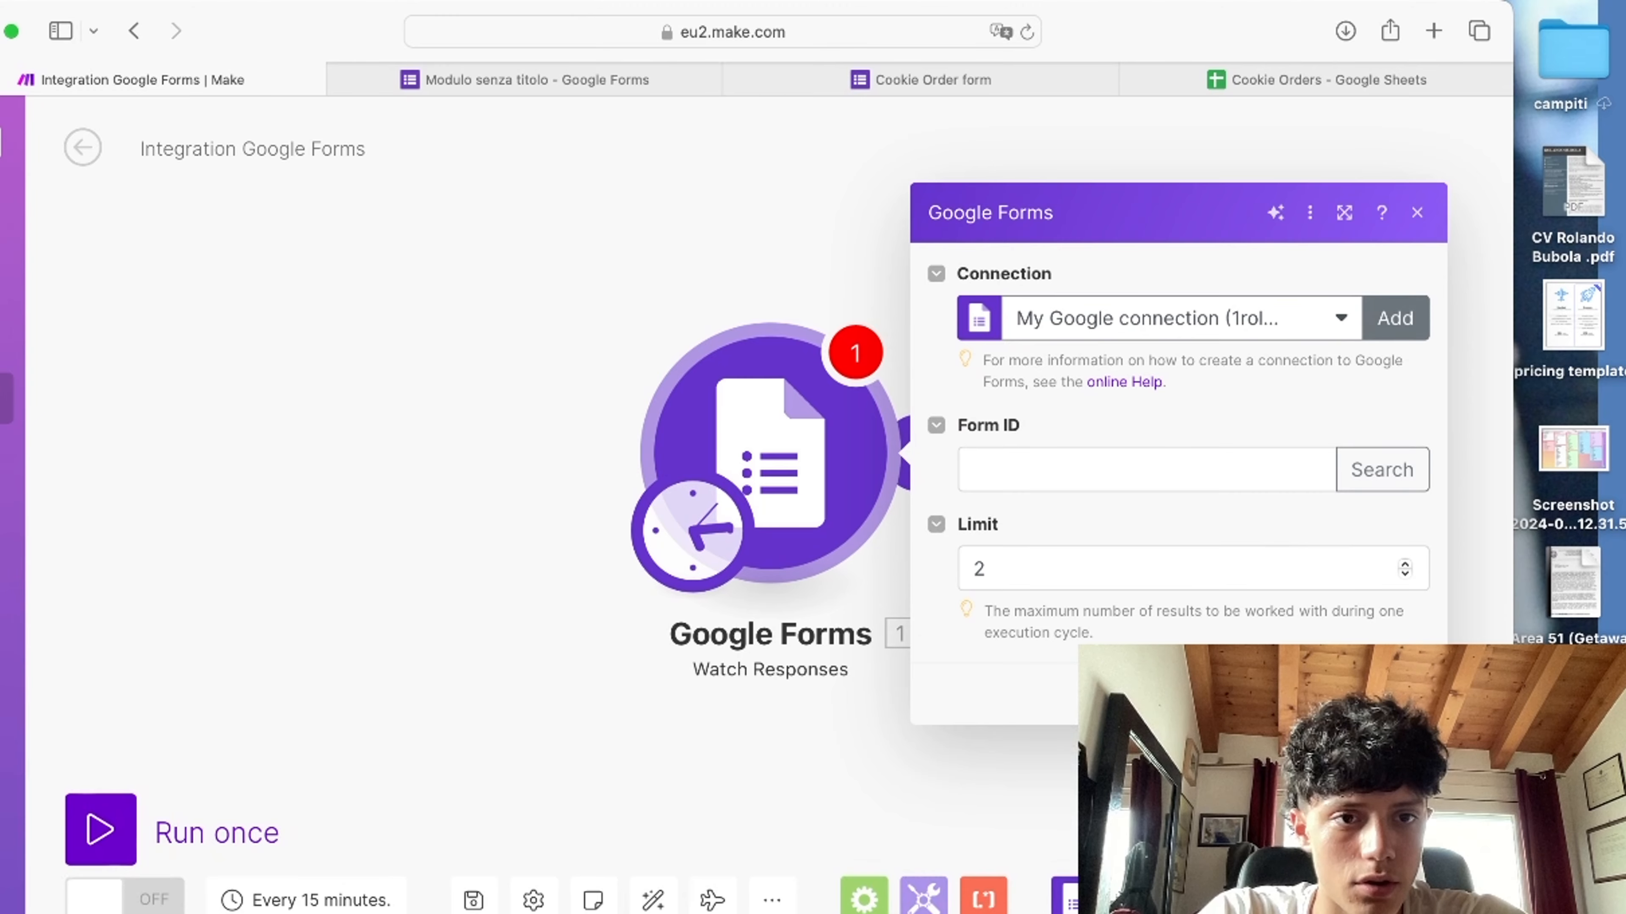
Step: Create a new Google connection named My Google connection for the Google Forms module by signing in with Google
left_click(1319, 318)
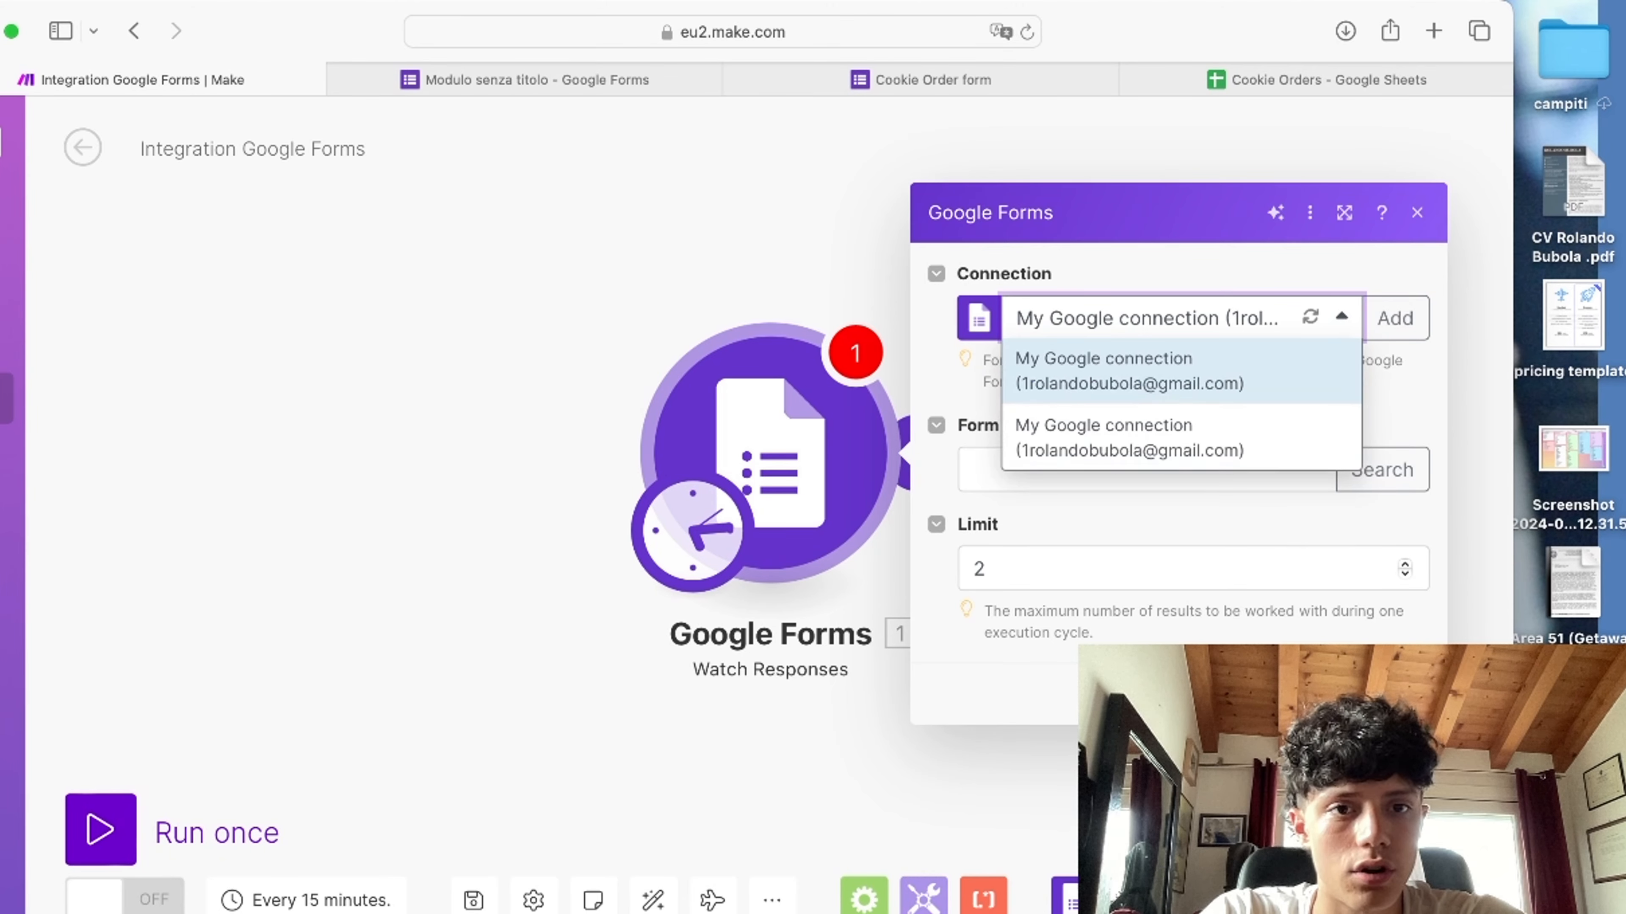
key("Escape")
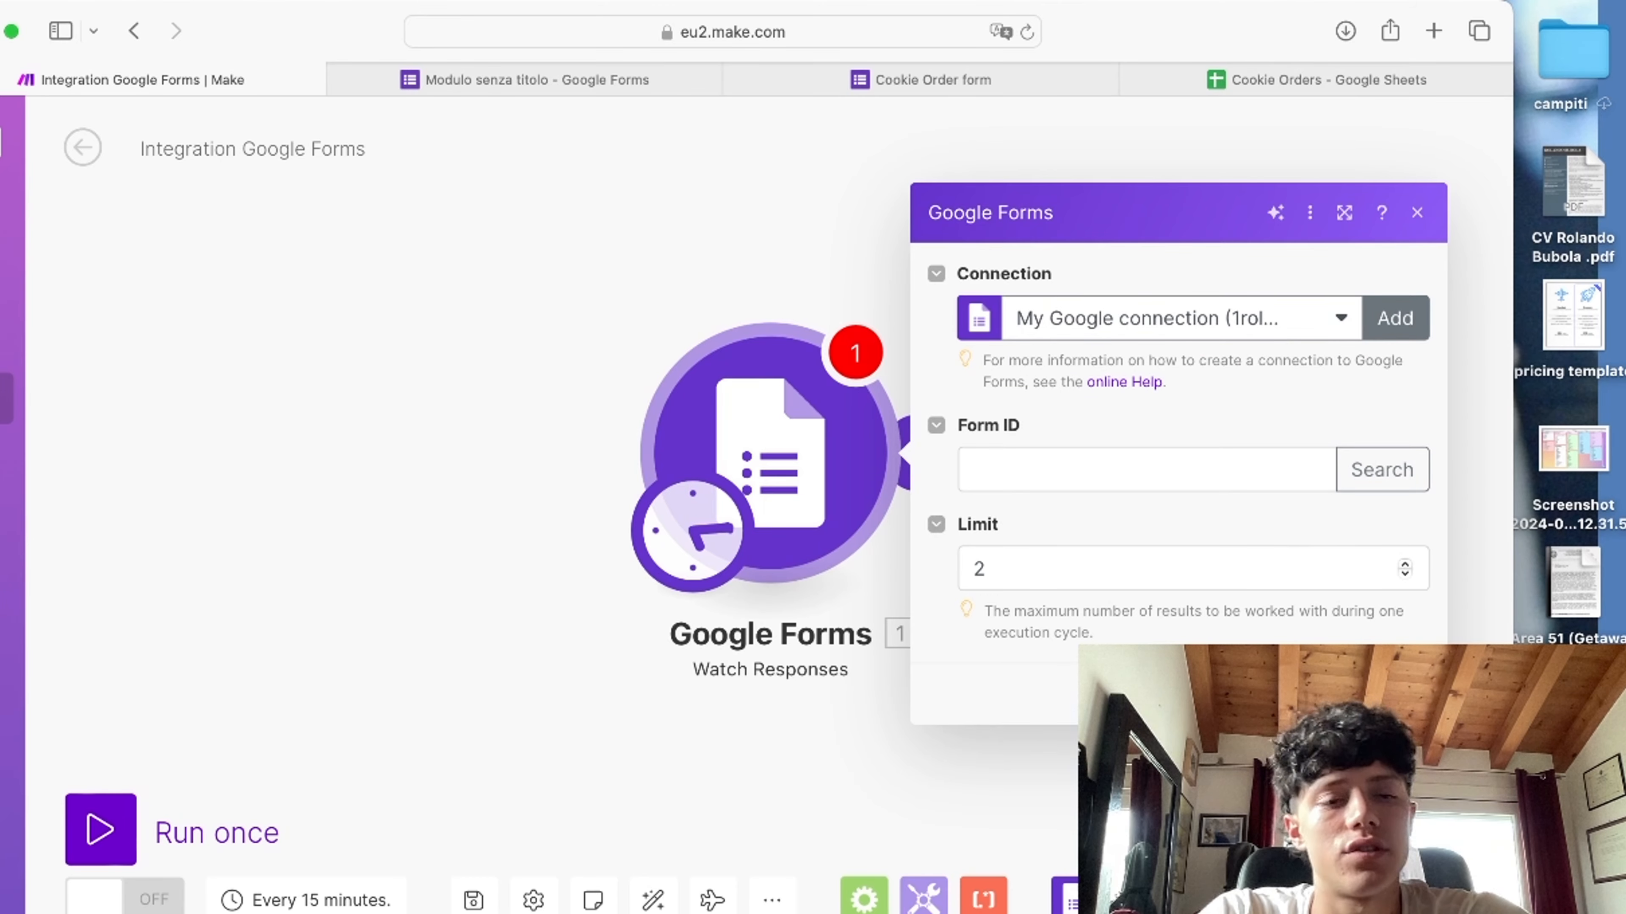
left_click(1318, 318)
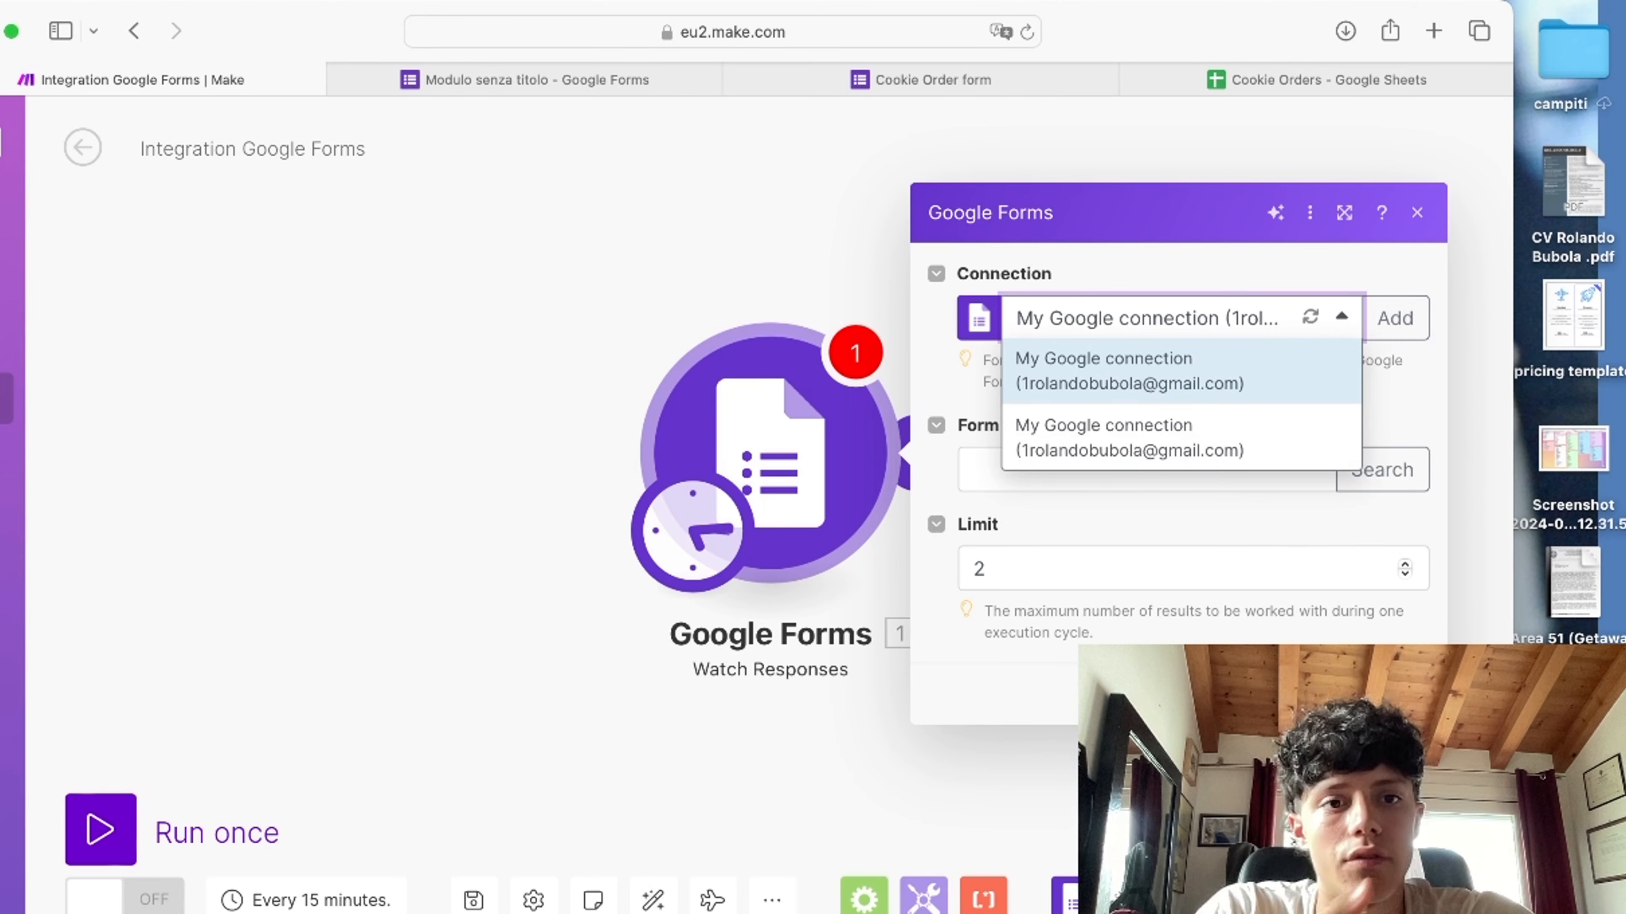
key("Escape")
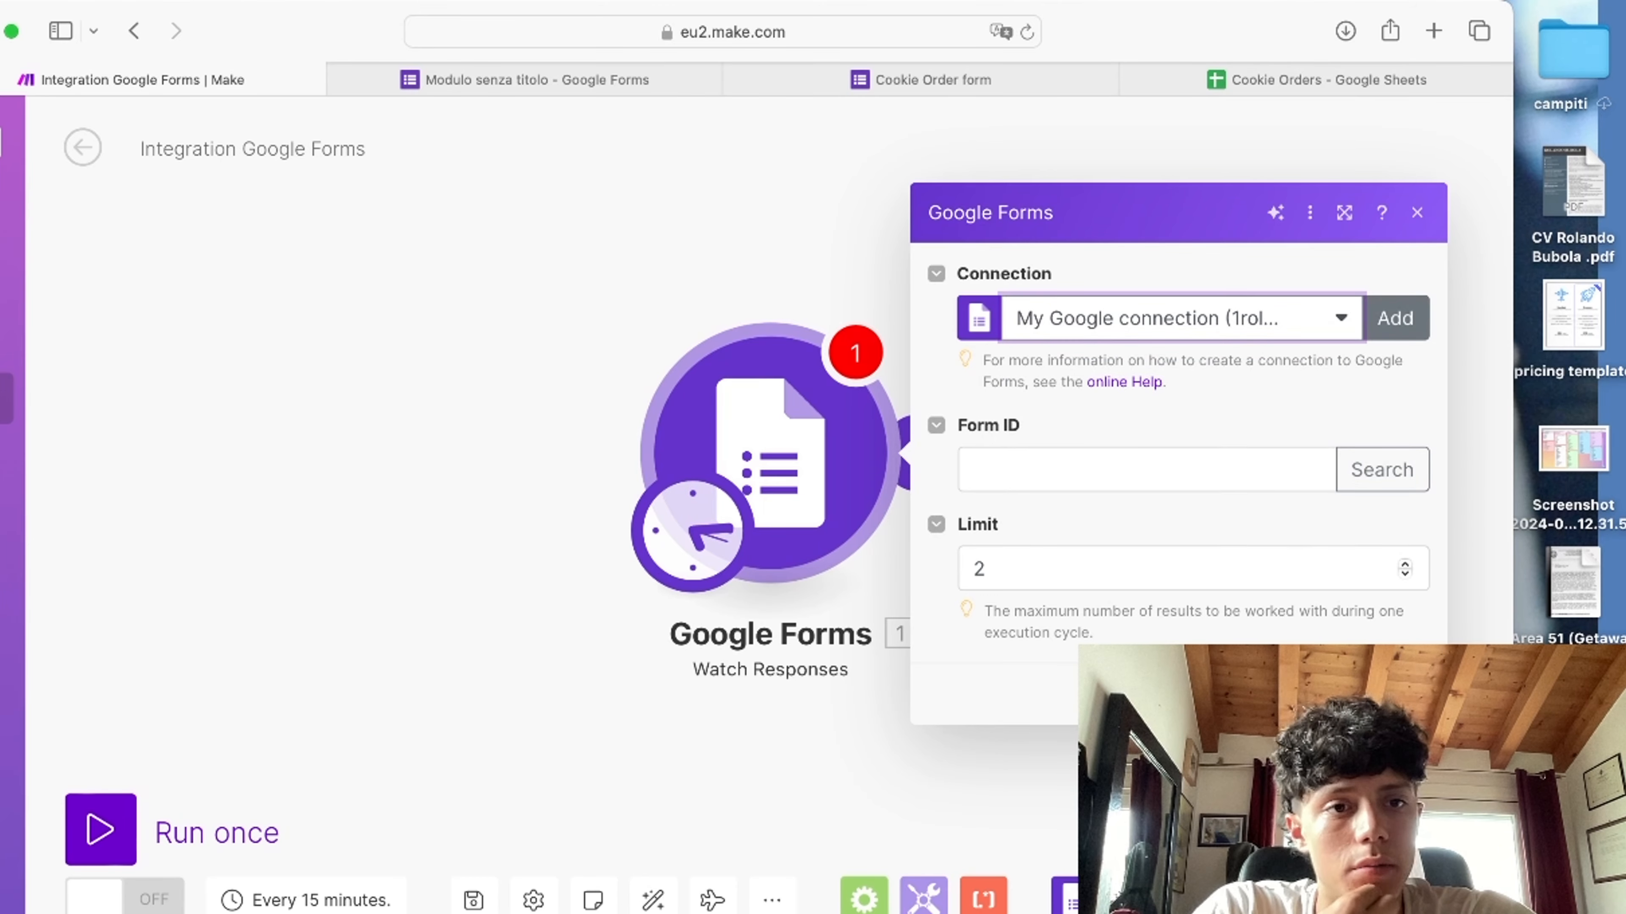
left_click(1396, 318)
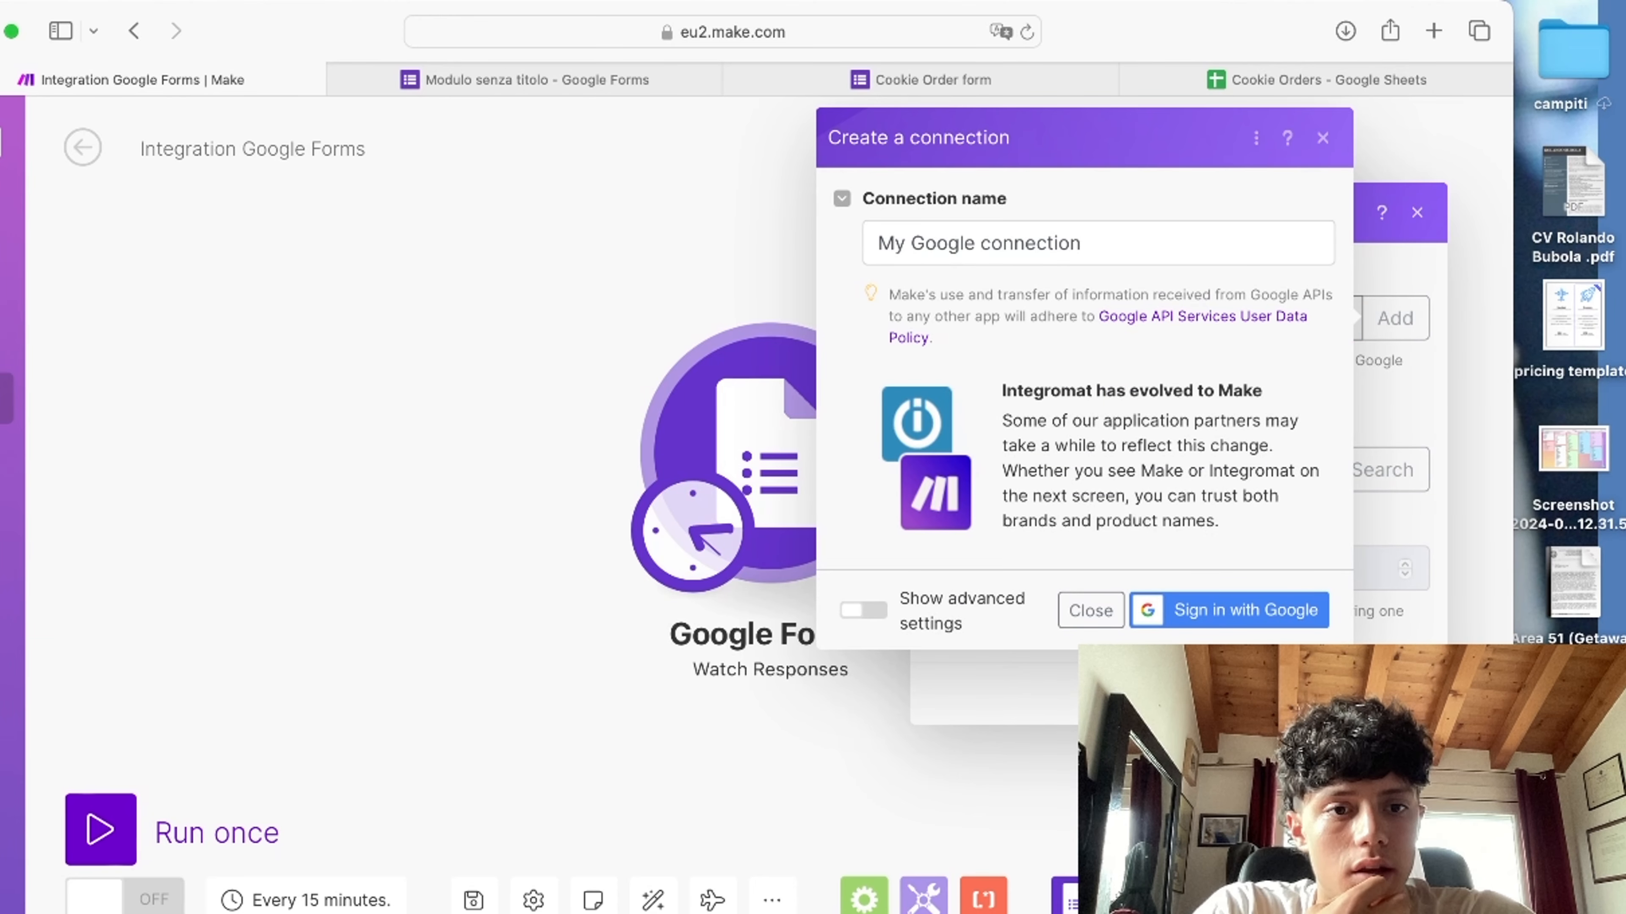
left_click(1229, 610)
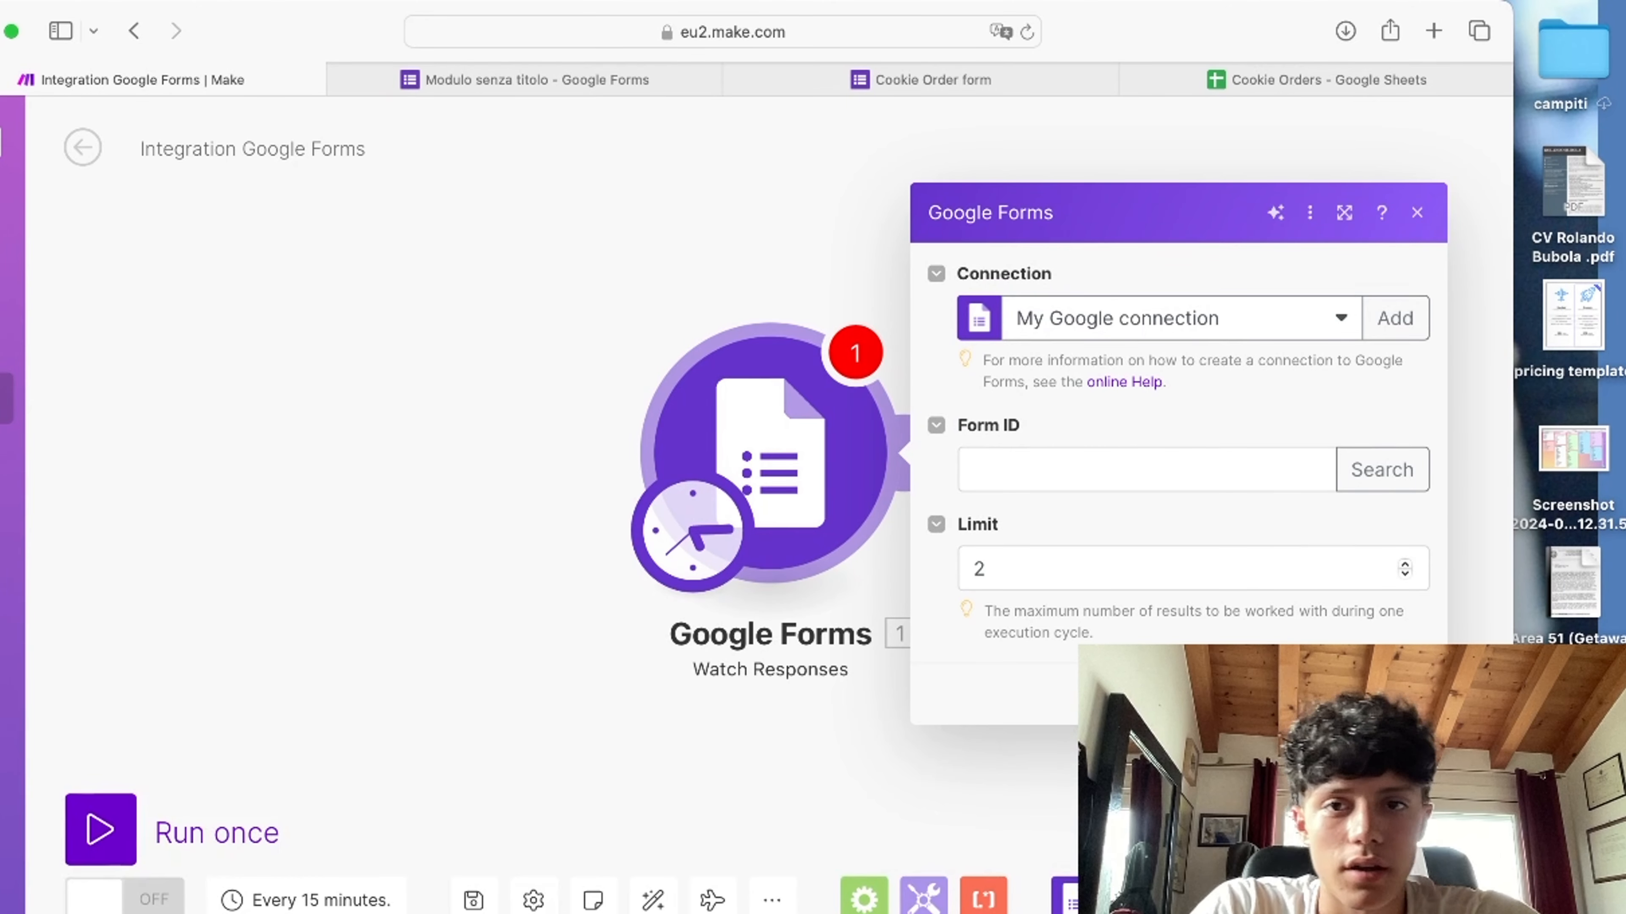
Step: Copy the form ID from the Cookie Order form's edit URL and paste it into the module's Form ID
left_click(1146, 470)
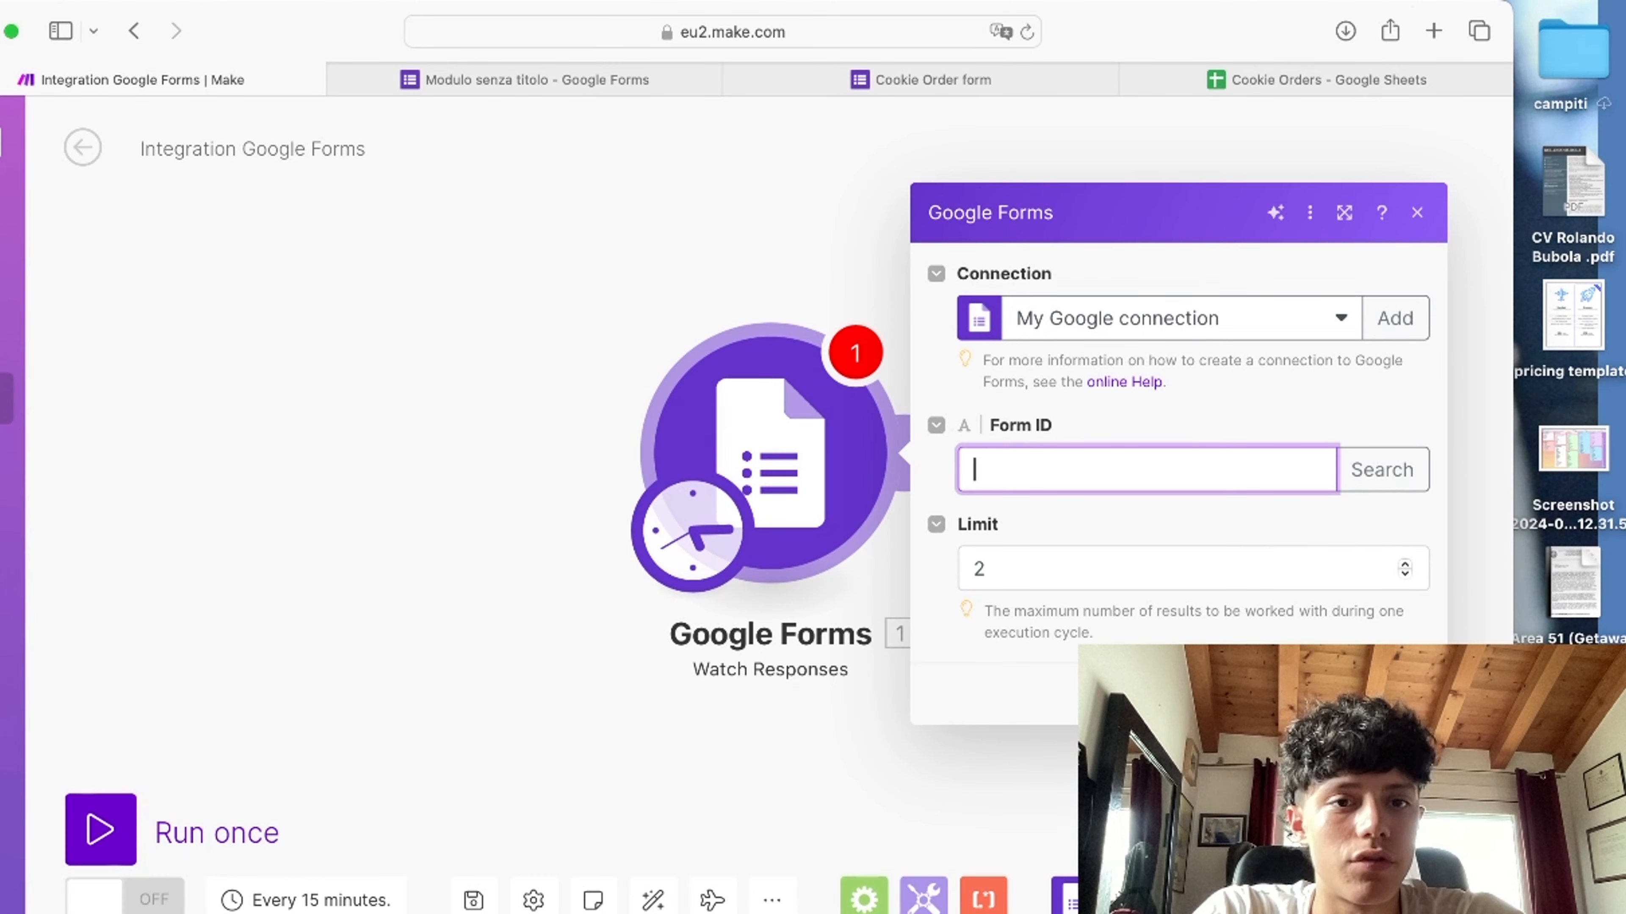
left_click(525, 79)
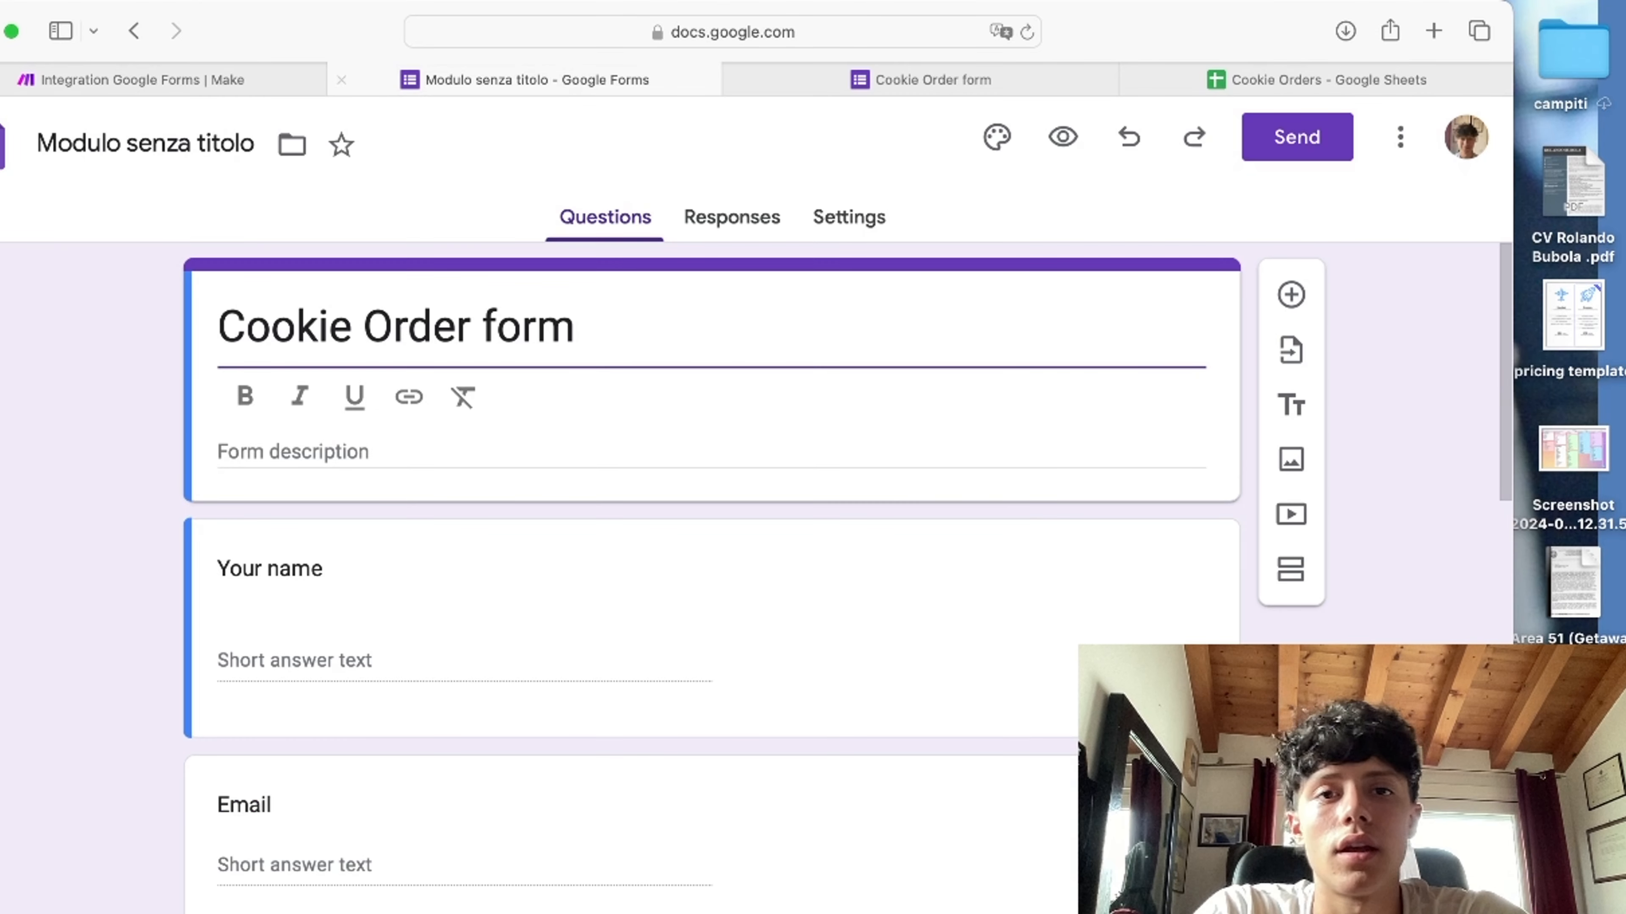
left_click(856, 32)
left_click(856, 32)
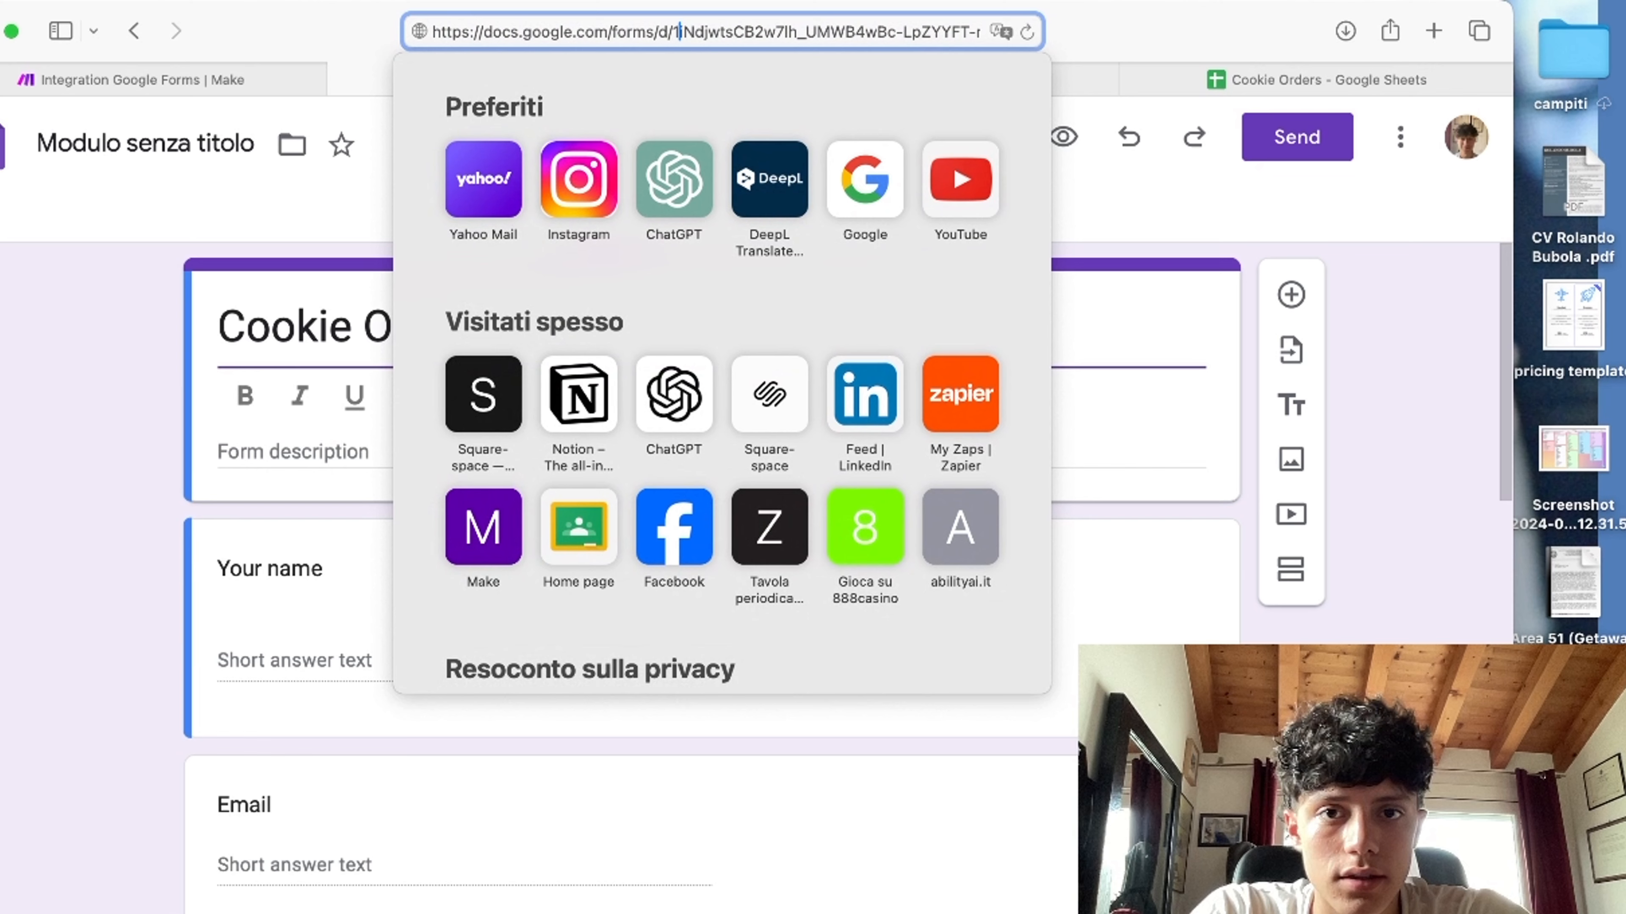
left_click_drag(705, 32, 945, 32)
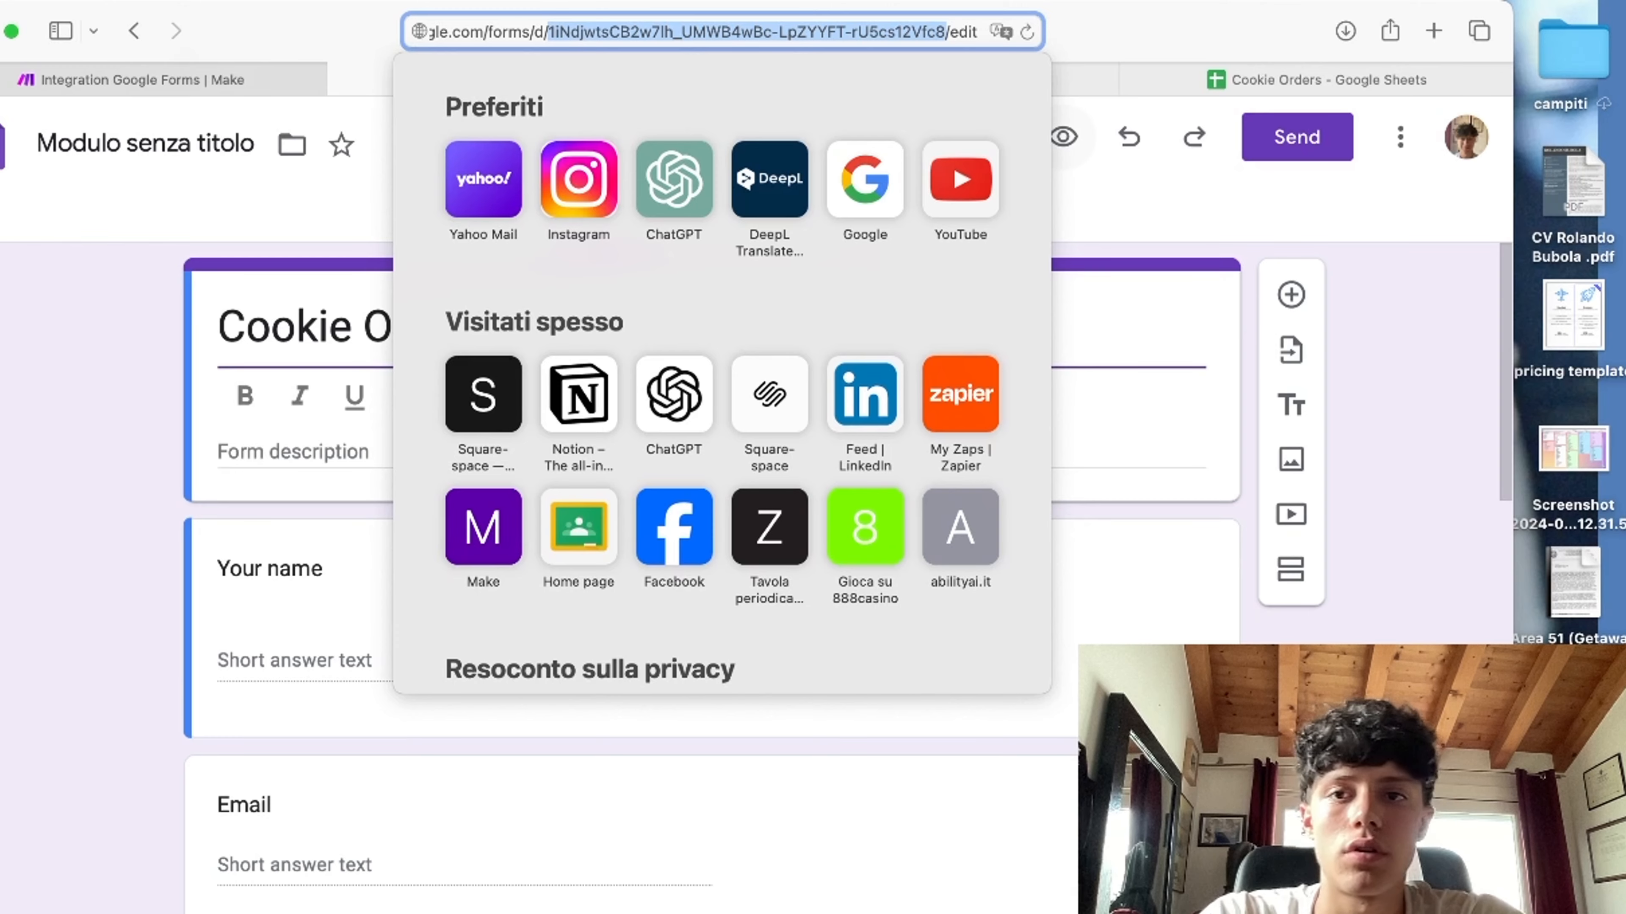
left_click(192, 80)
left_click(193, 80)
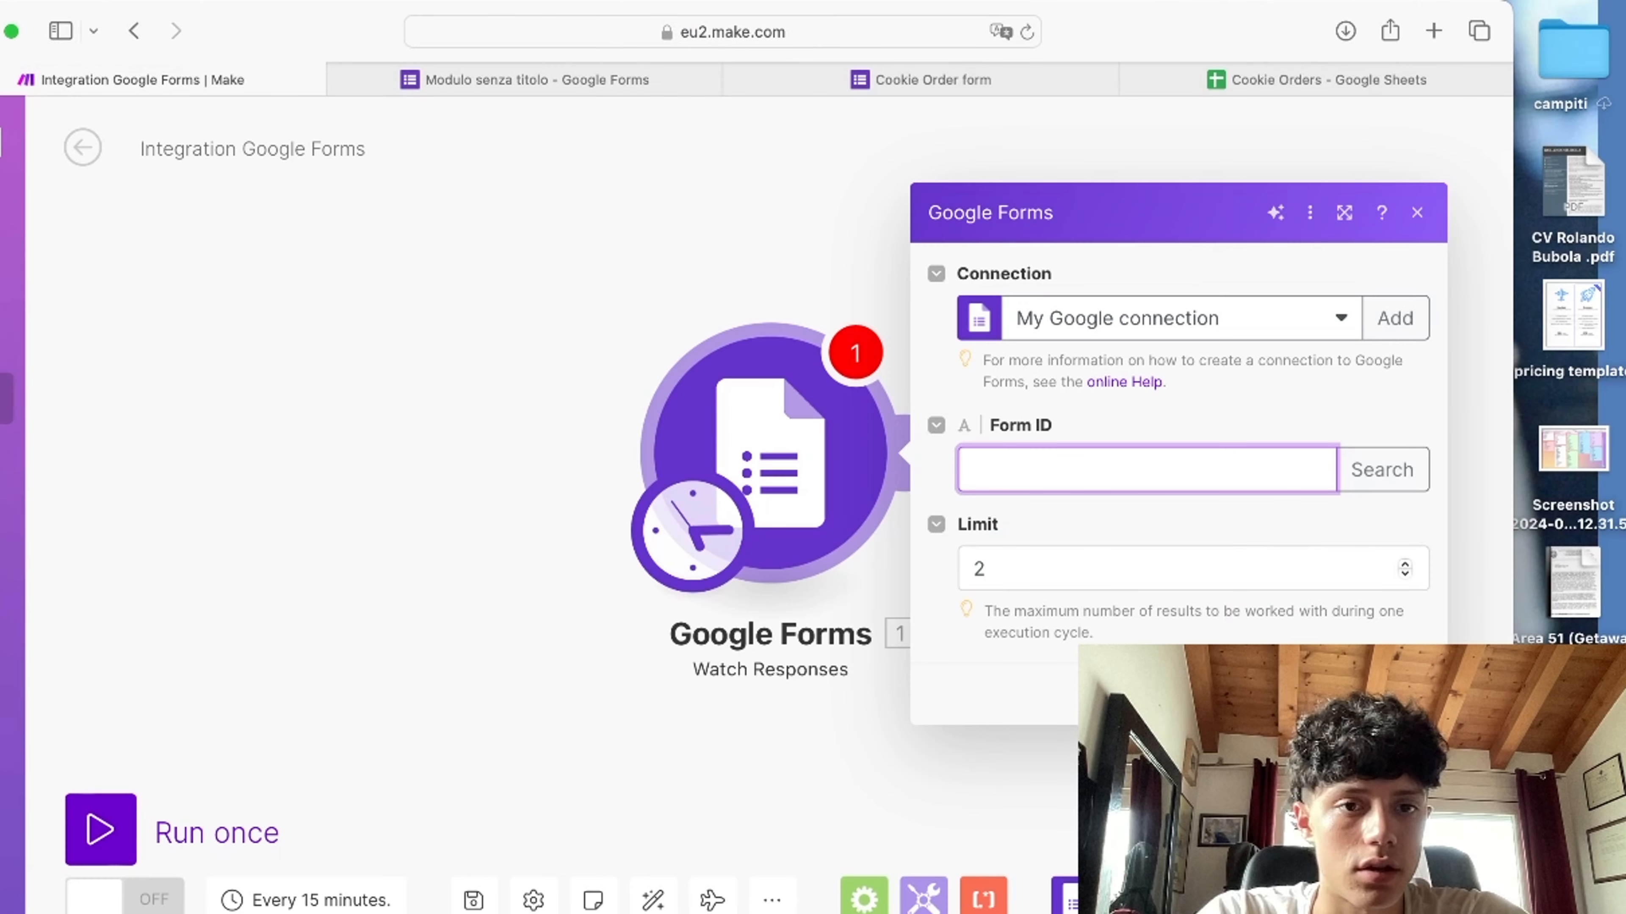
key("super+v")
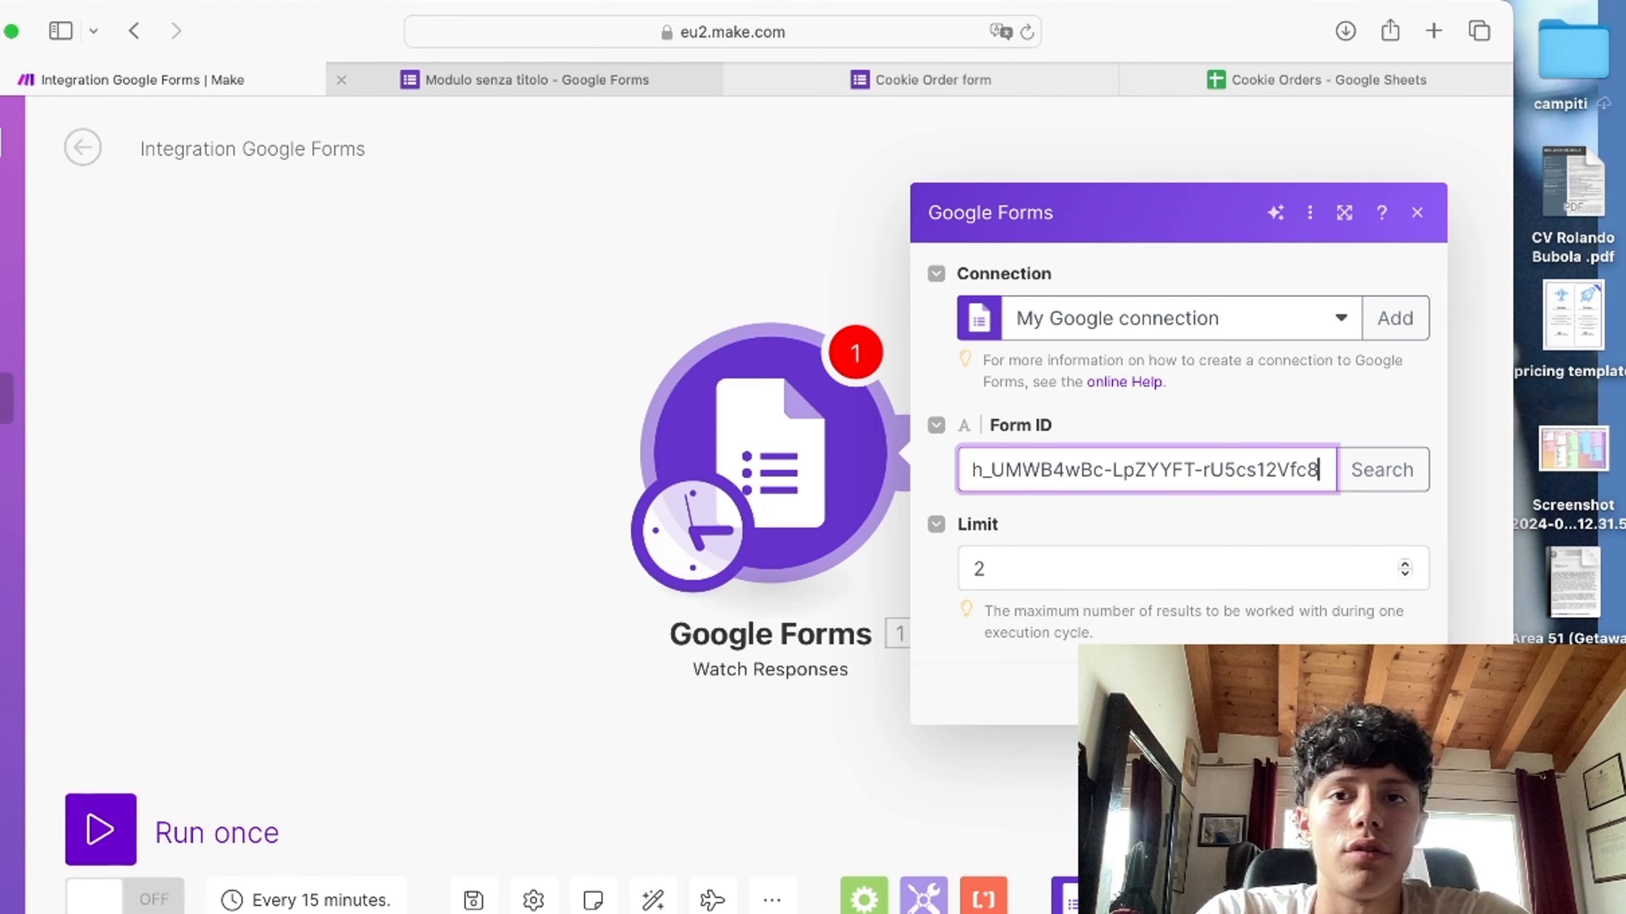
Step: Review the Cookie Order form's questions, and confirm the Watch Responses module so that it starts from now on
left_click(536, 79)
scroll(711, 513, "down", 6)
scroll(712, 576, "down", 5)
scroll(711, 576, "up", 8)
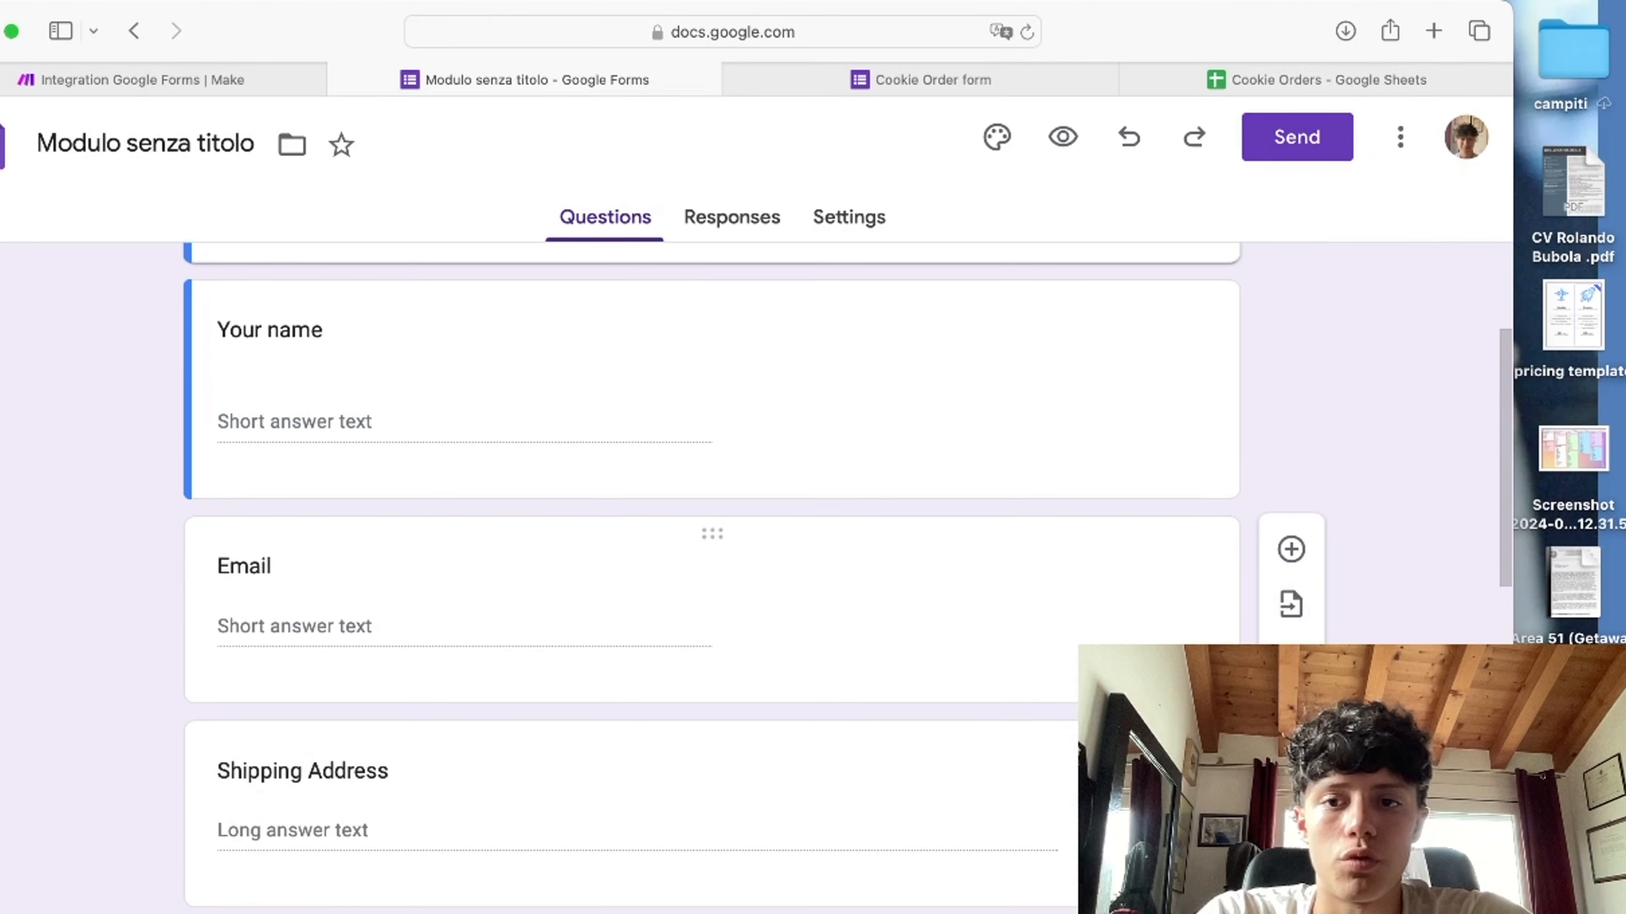
scroll(712, 576, "up", 4)
left_click(142, 80)
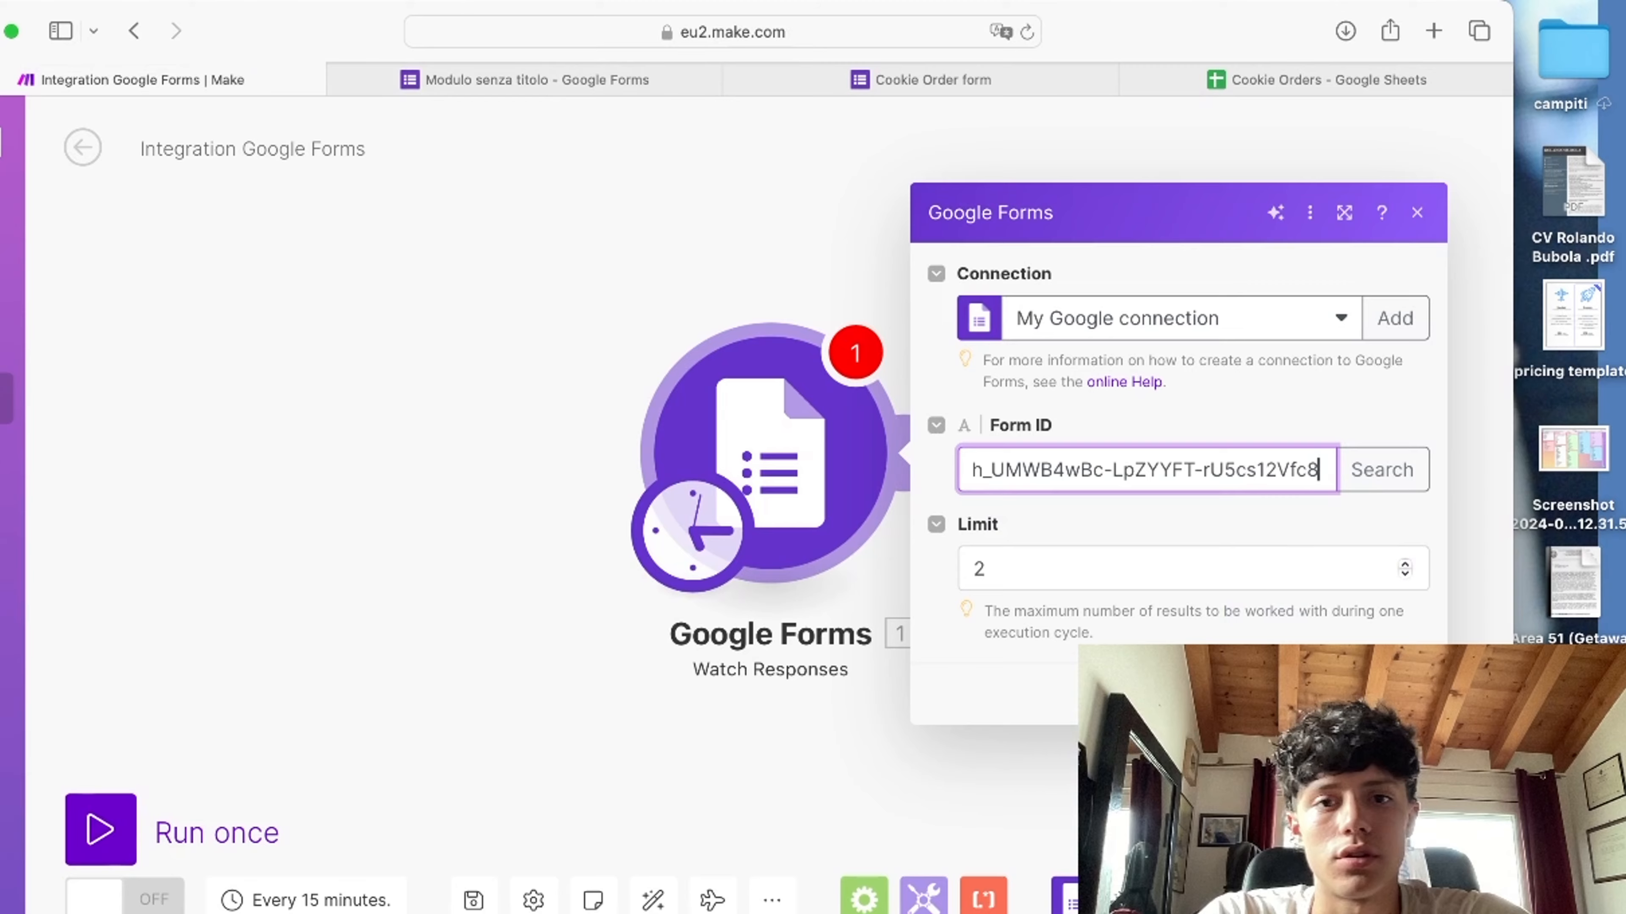
key("Return")
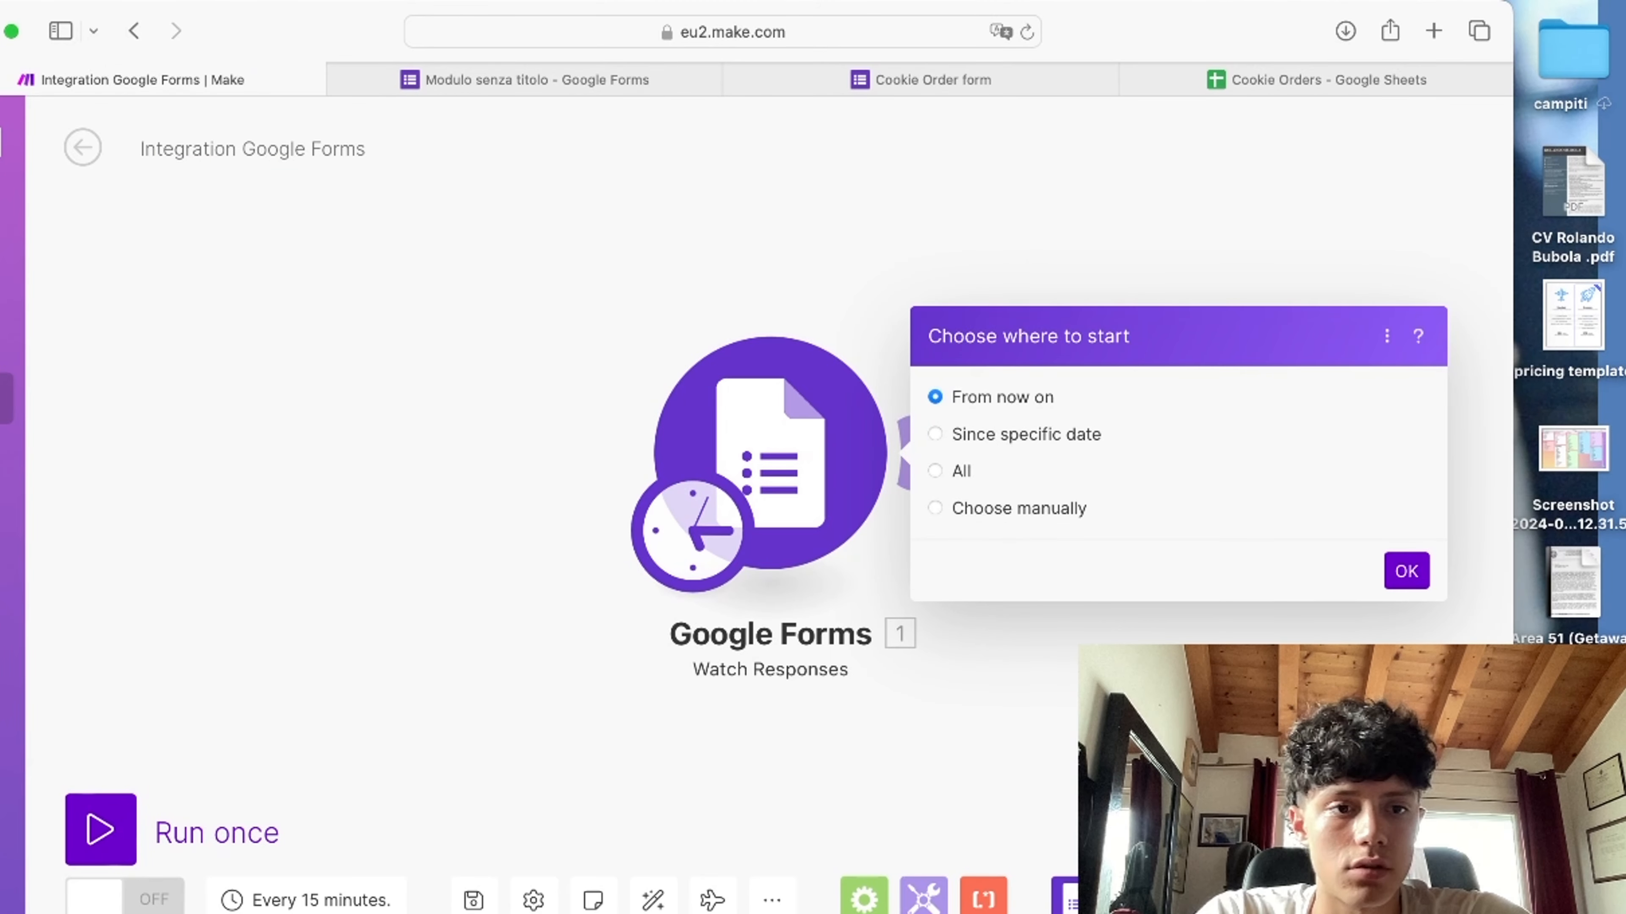
key("Return")
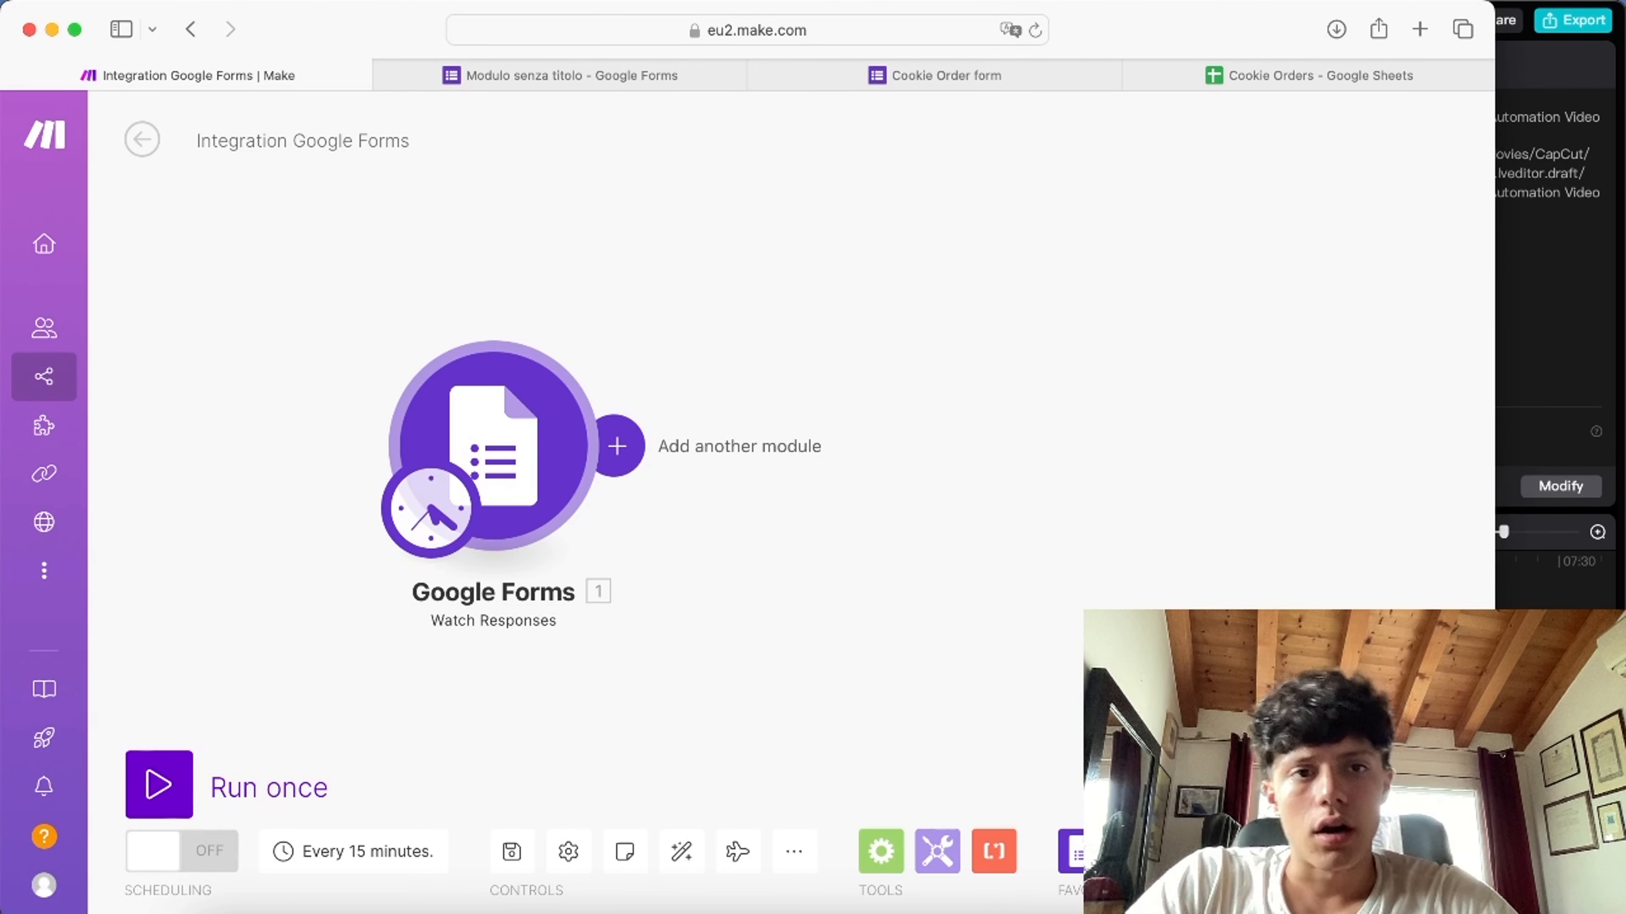
Step: Check the Cookie Orders column headers and add a Google Sheets Add a Row module after the Google Forms trigger
left_click(1274, 75)
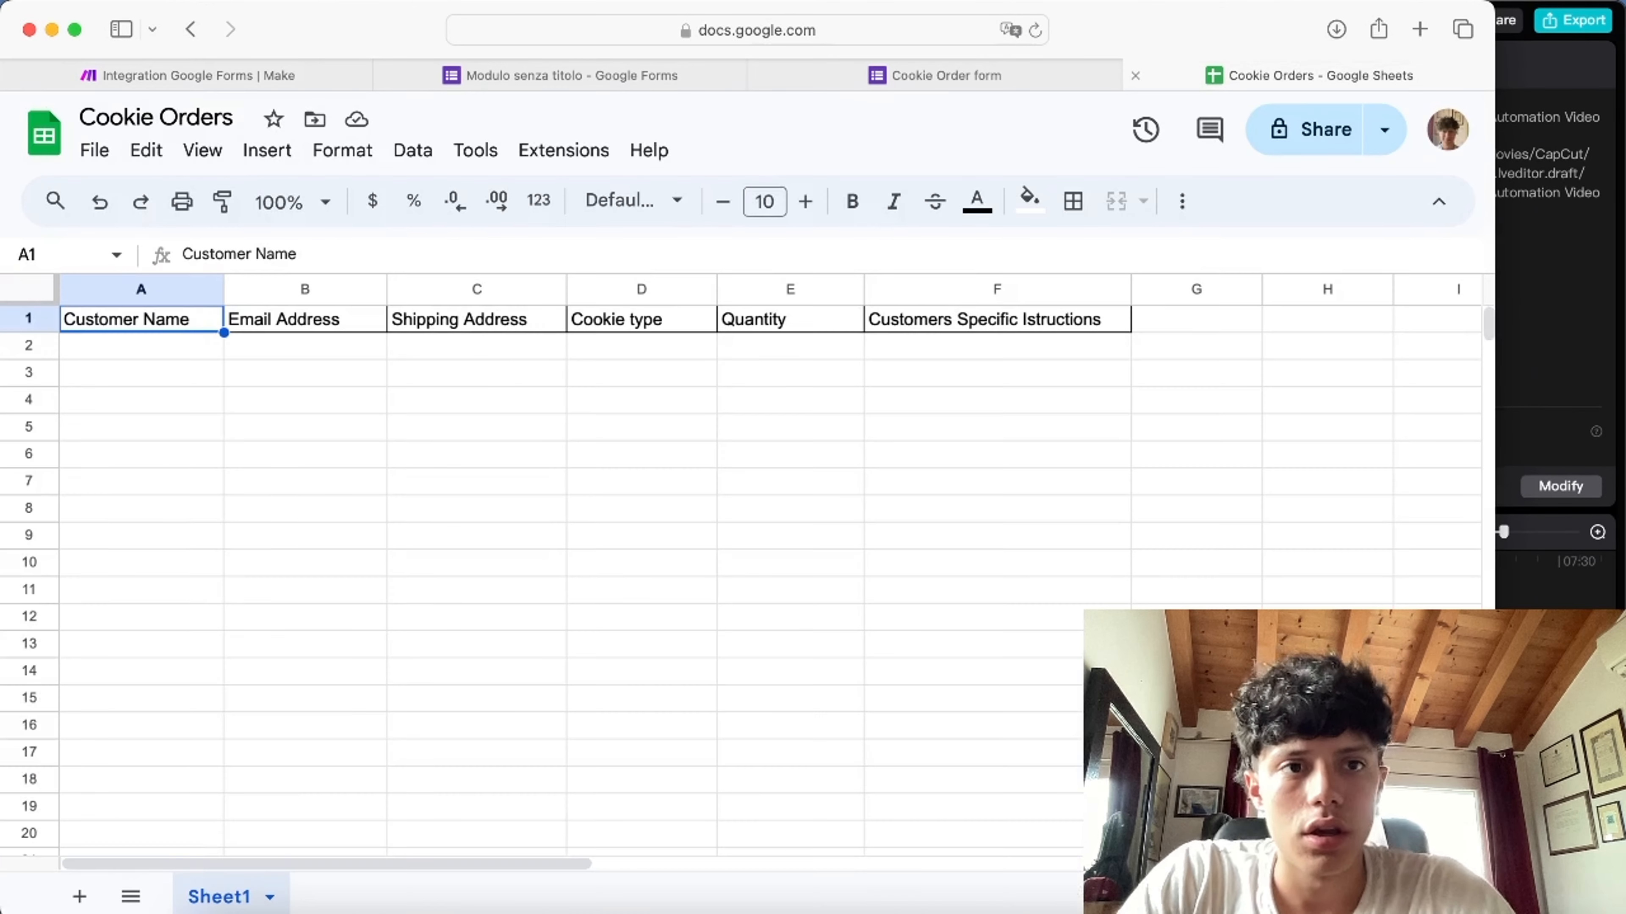
left_click(142, 400)
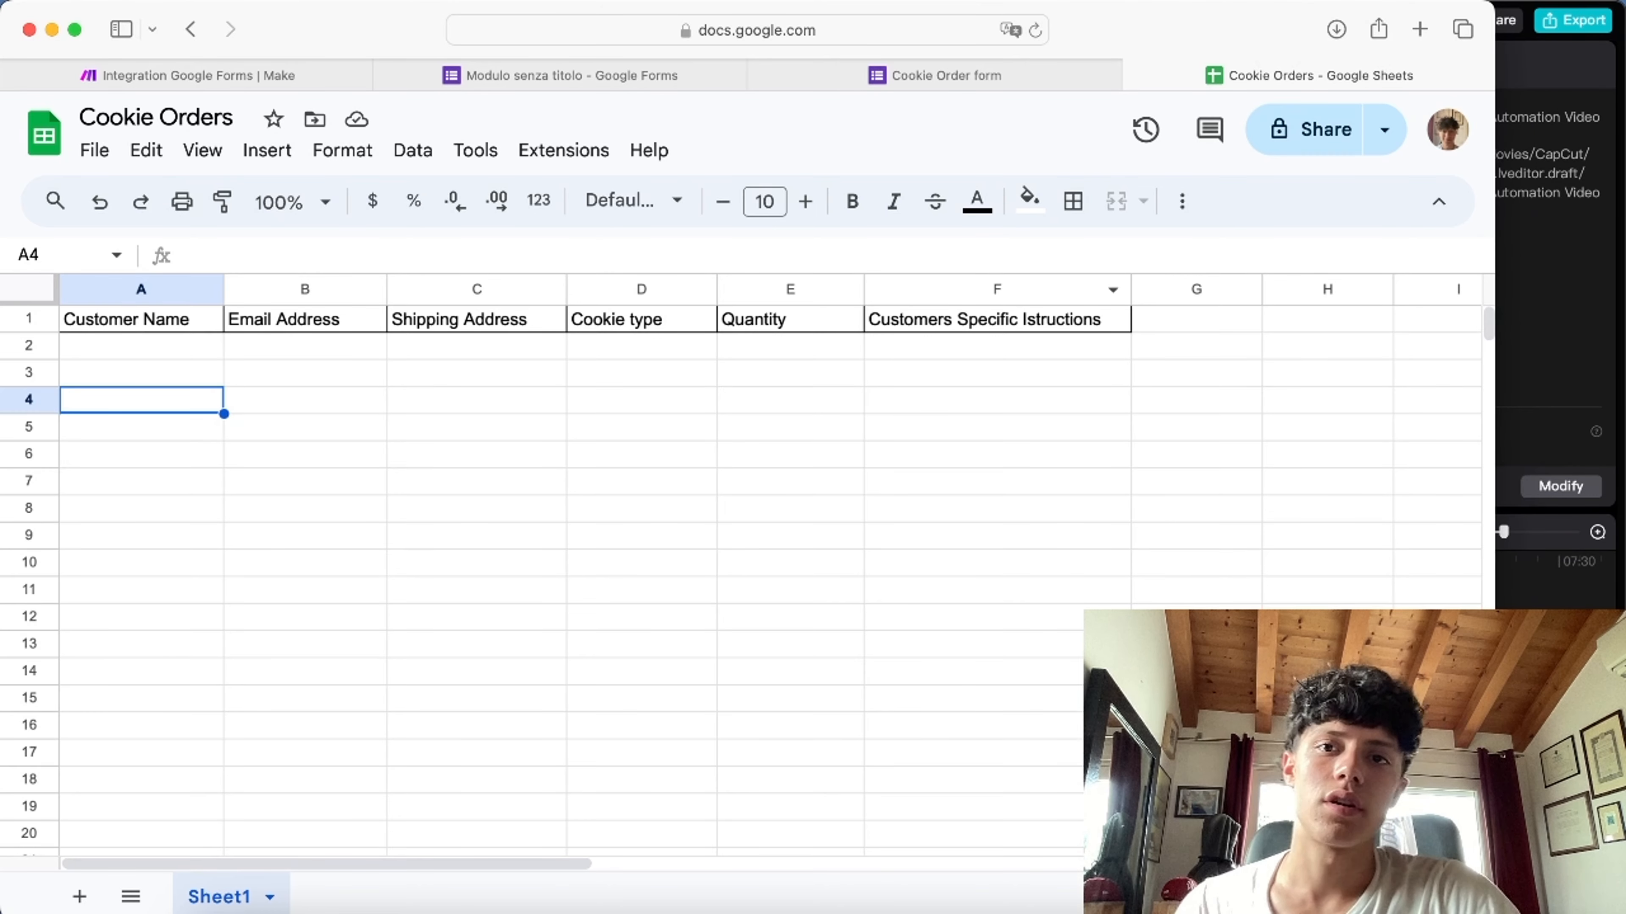
left_click(224, 76)
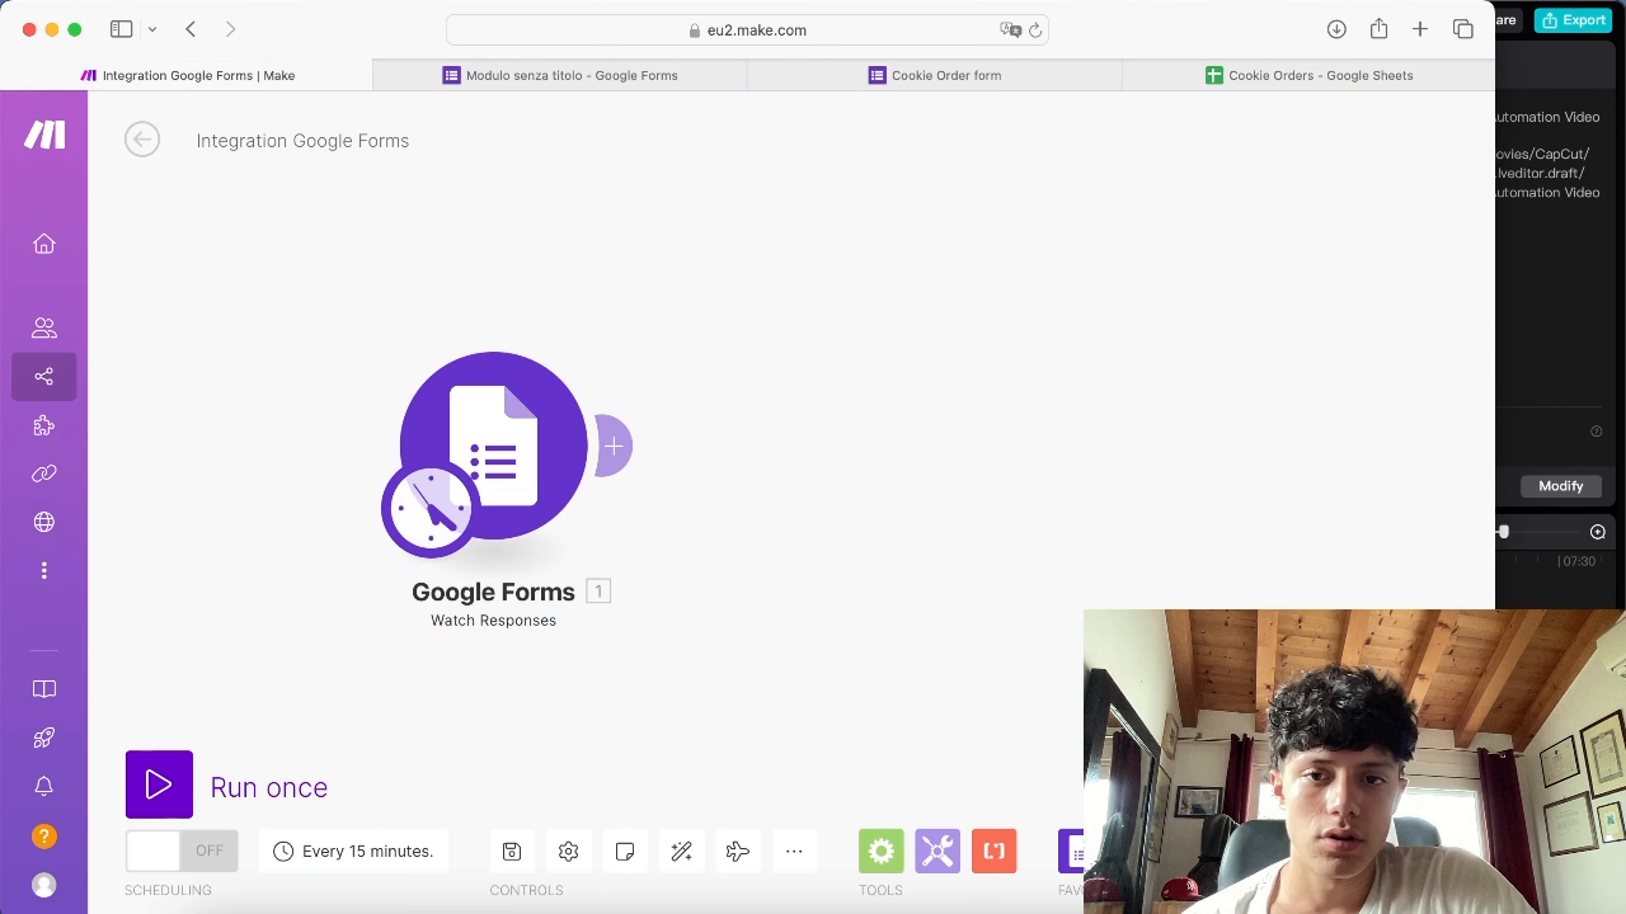
left_click(617, 446)
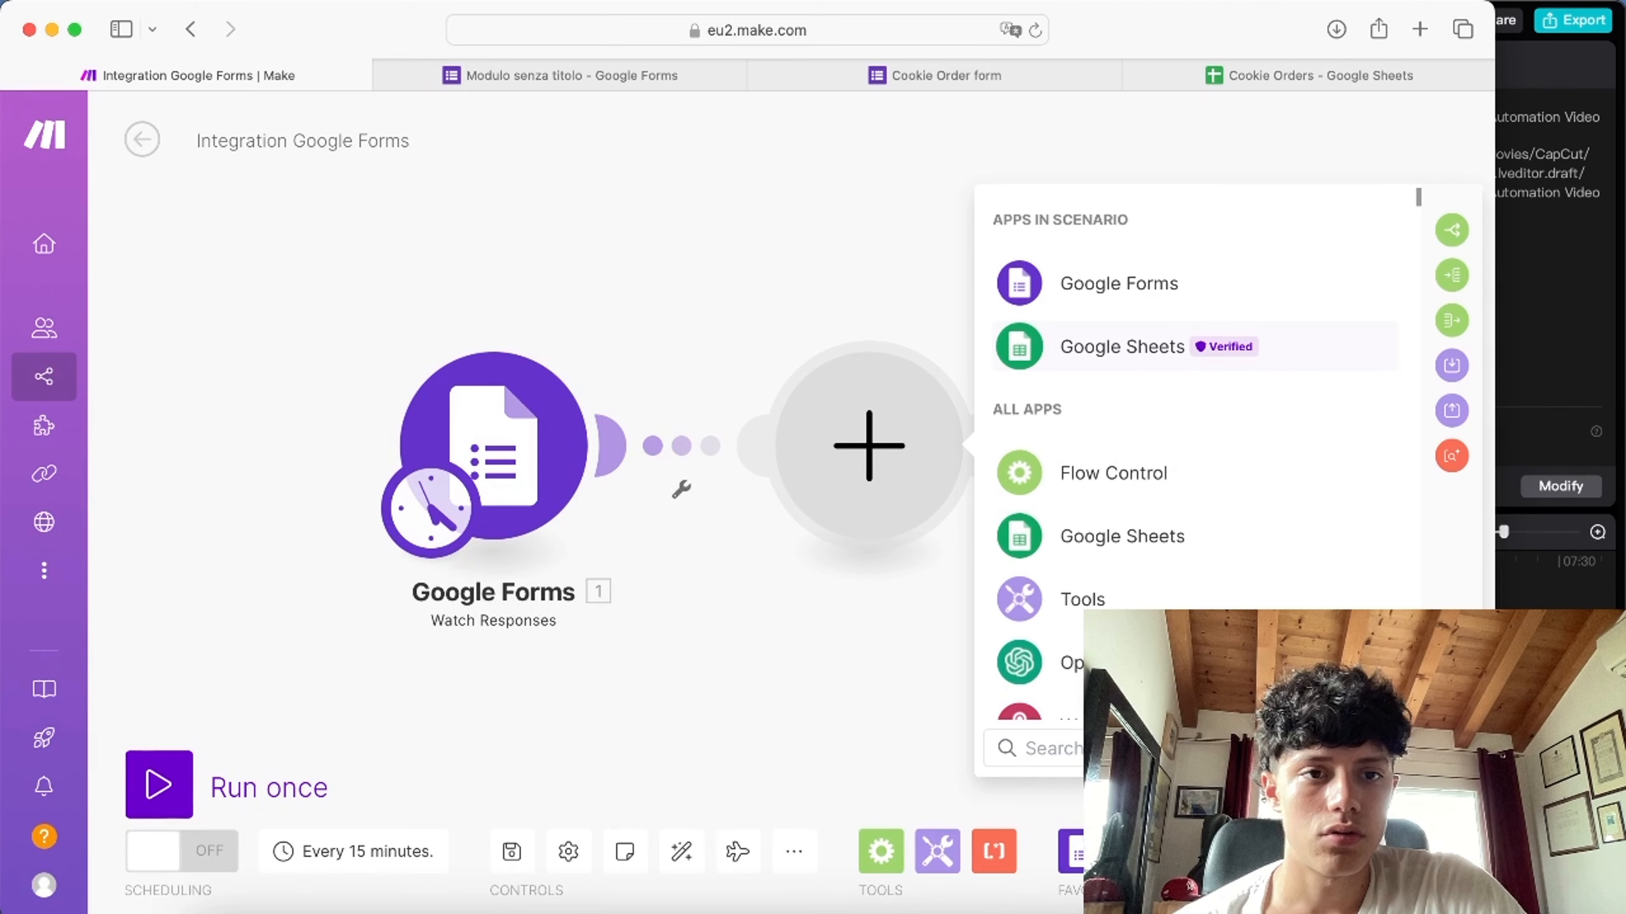
left_click(1122, 346)
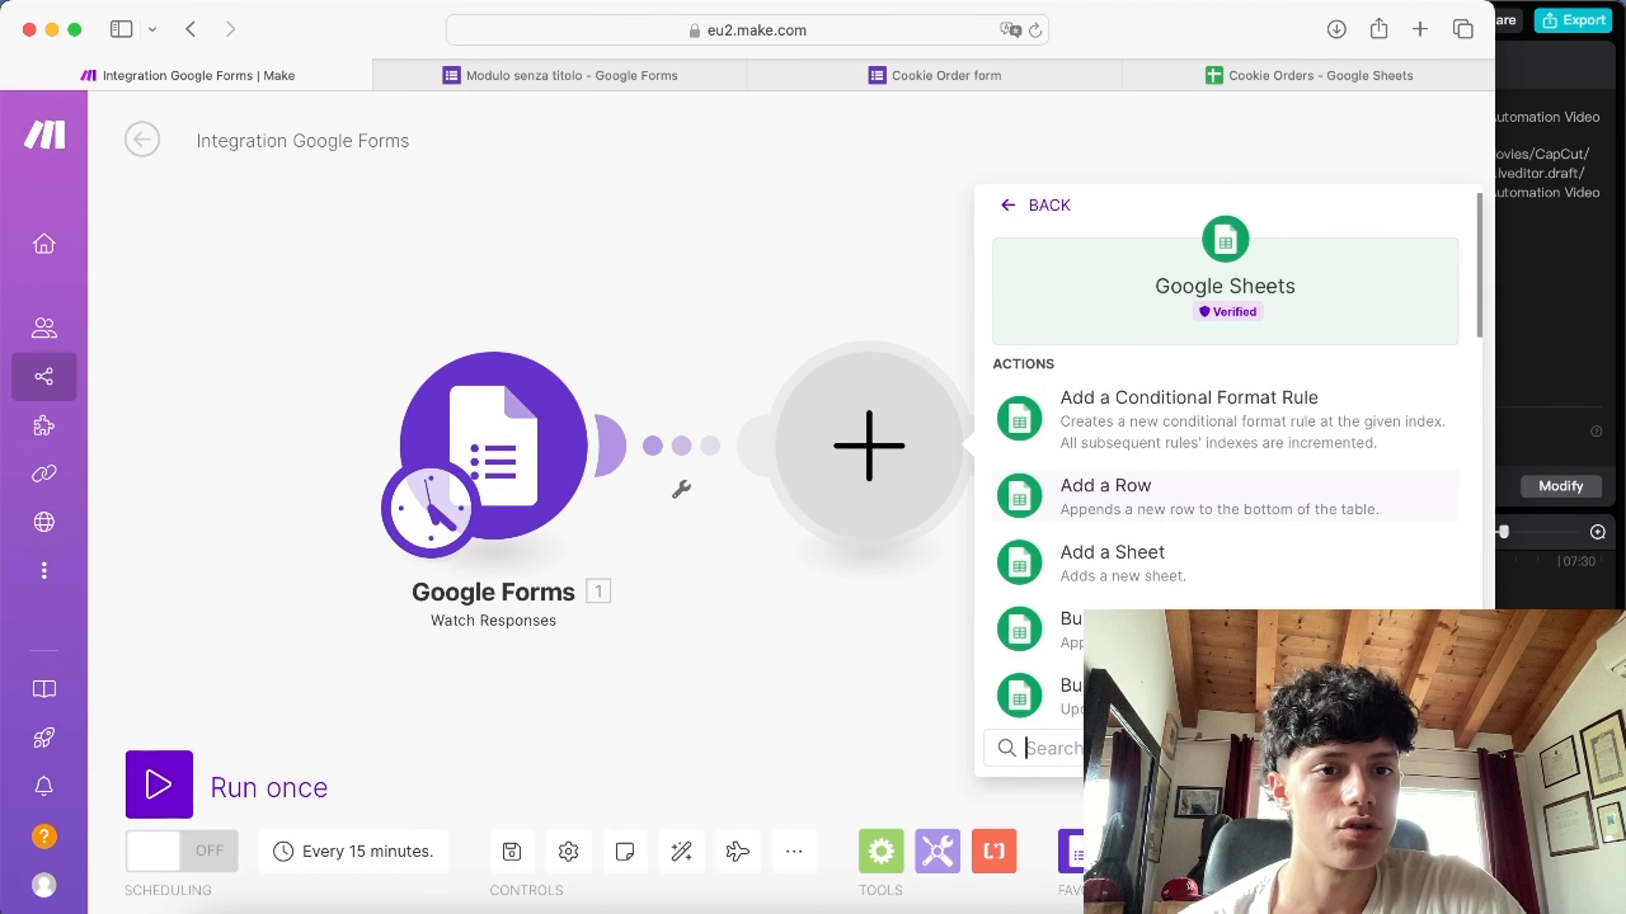
left_click(1191, 496)
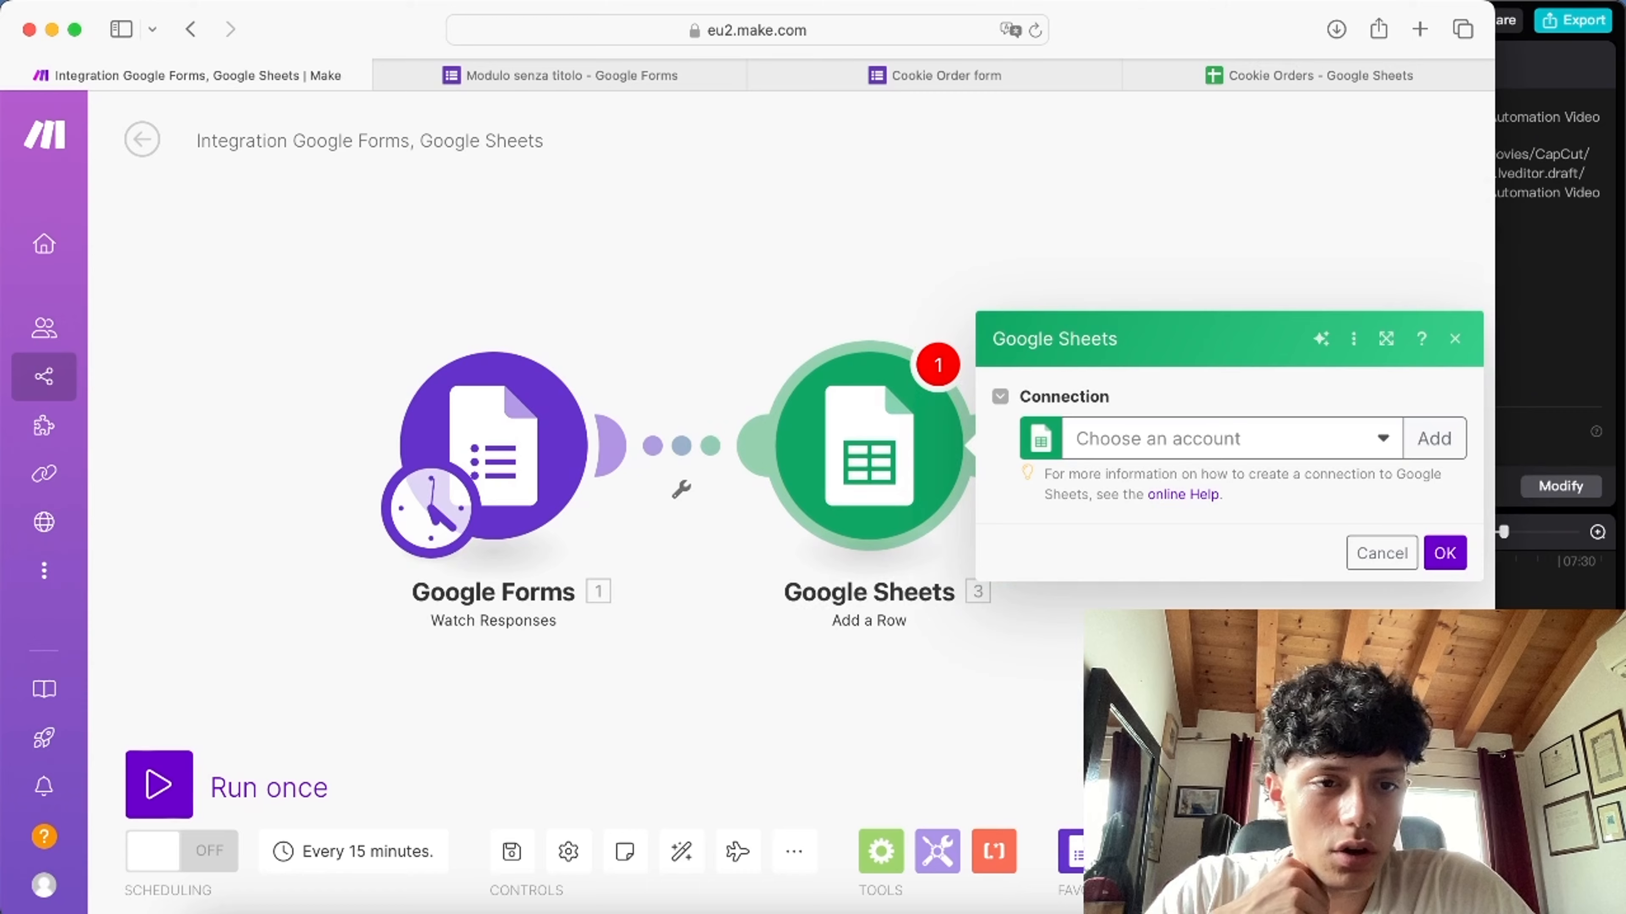
Step: Use the first existing Google connection for the Add a Row module and choose the Cookie Orders spreadsheet as its target
left_click(1231, 438)
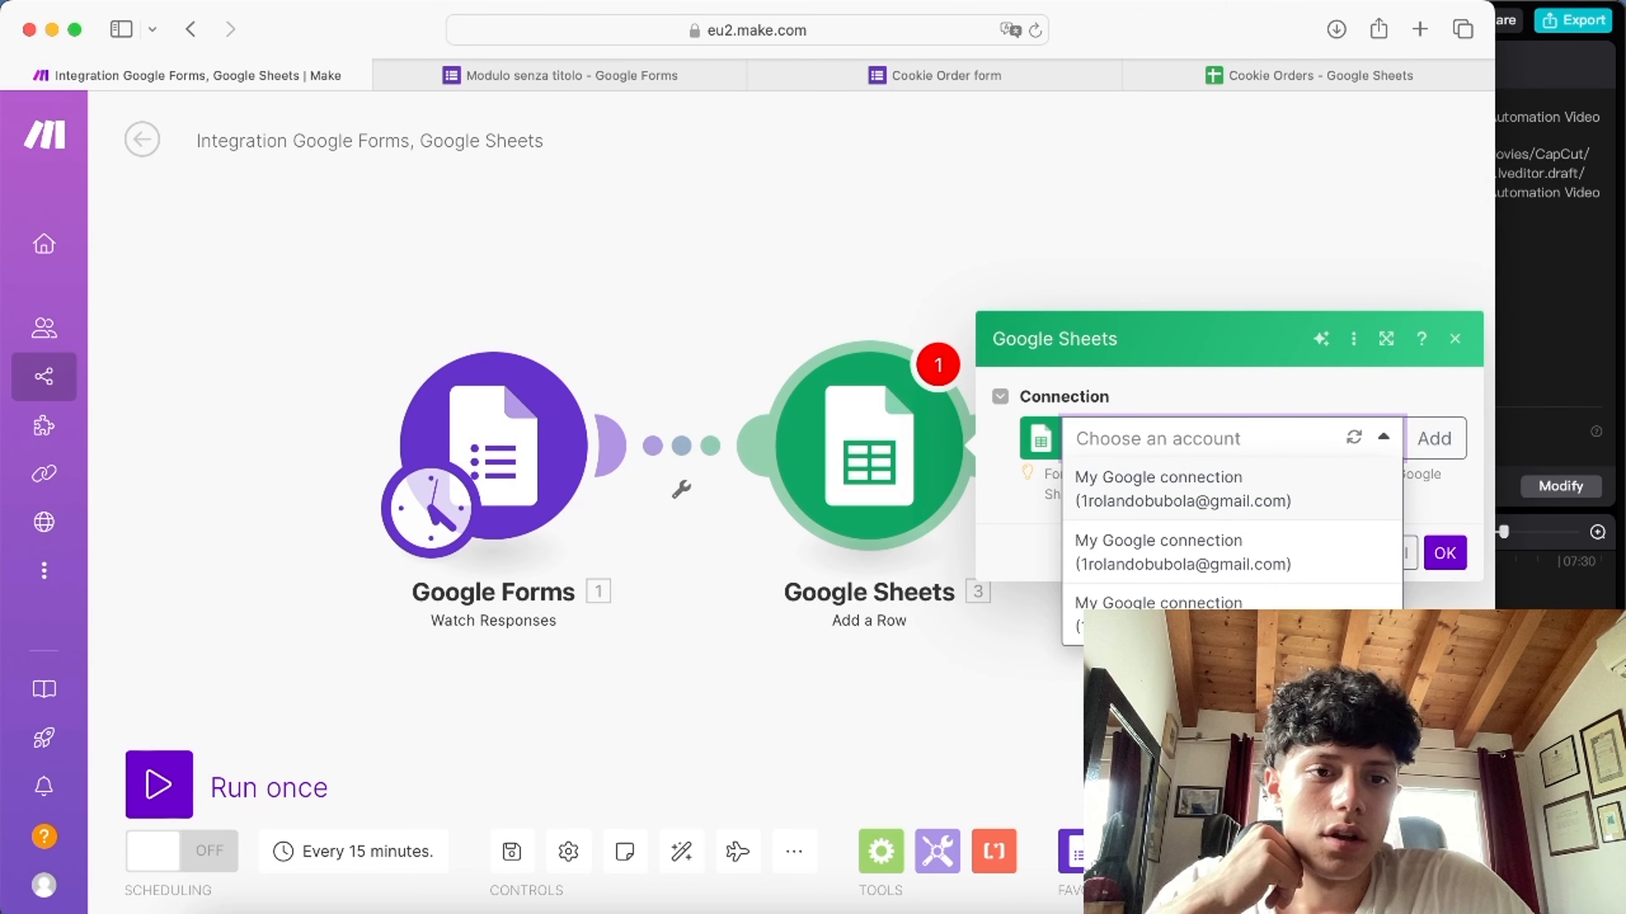
left_click(1204, 489)
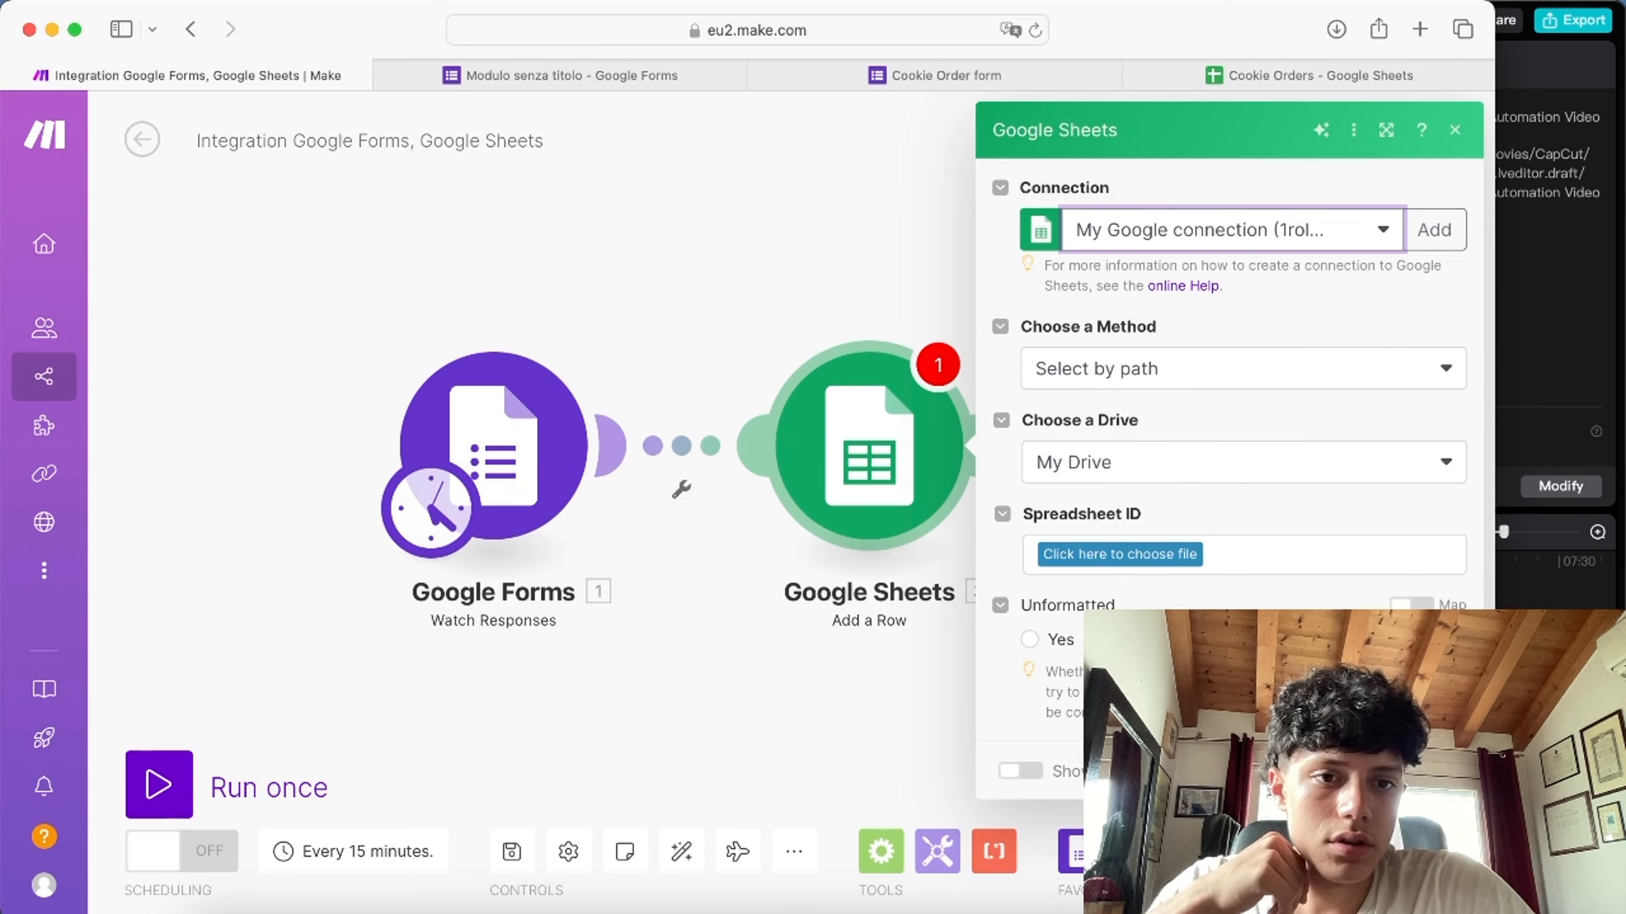
left_click(1120, 554)
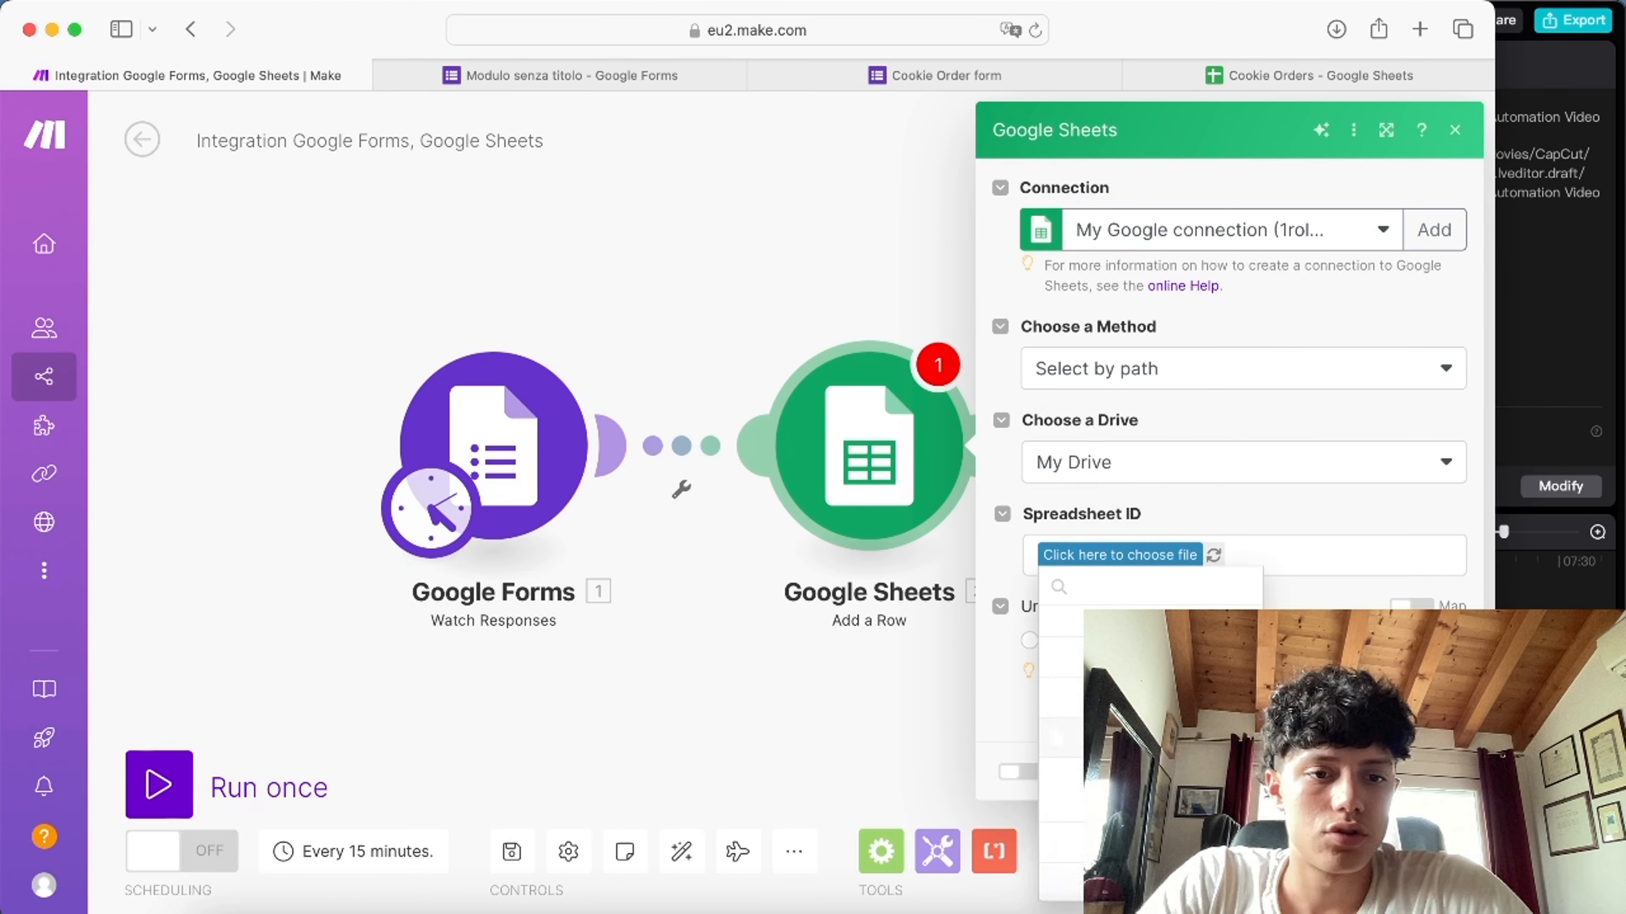
left_click(1127, 631)
left_click(1321, 75)
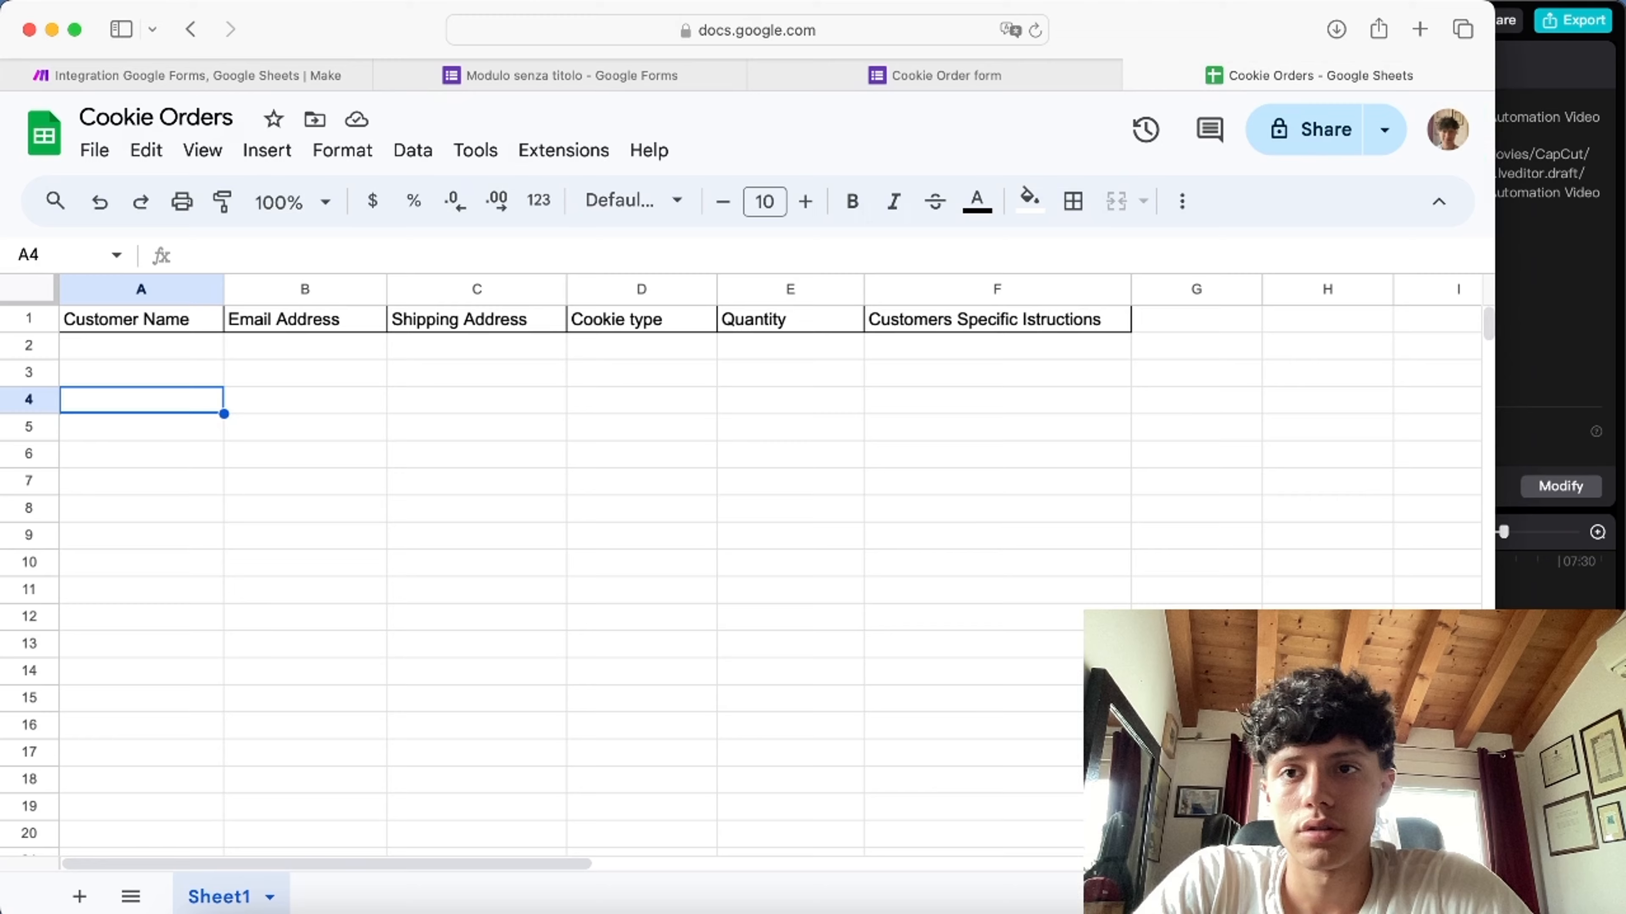
left_click(193, 75)
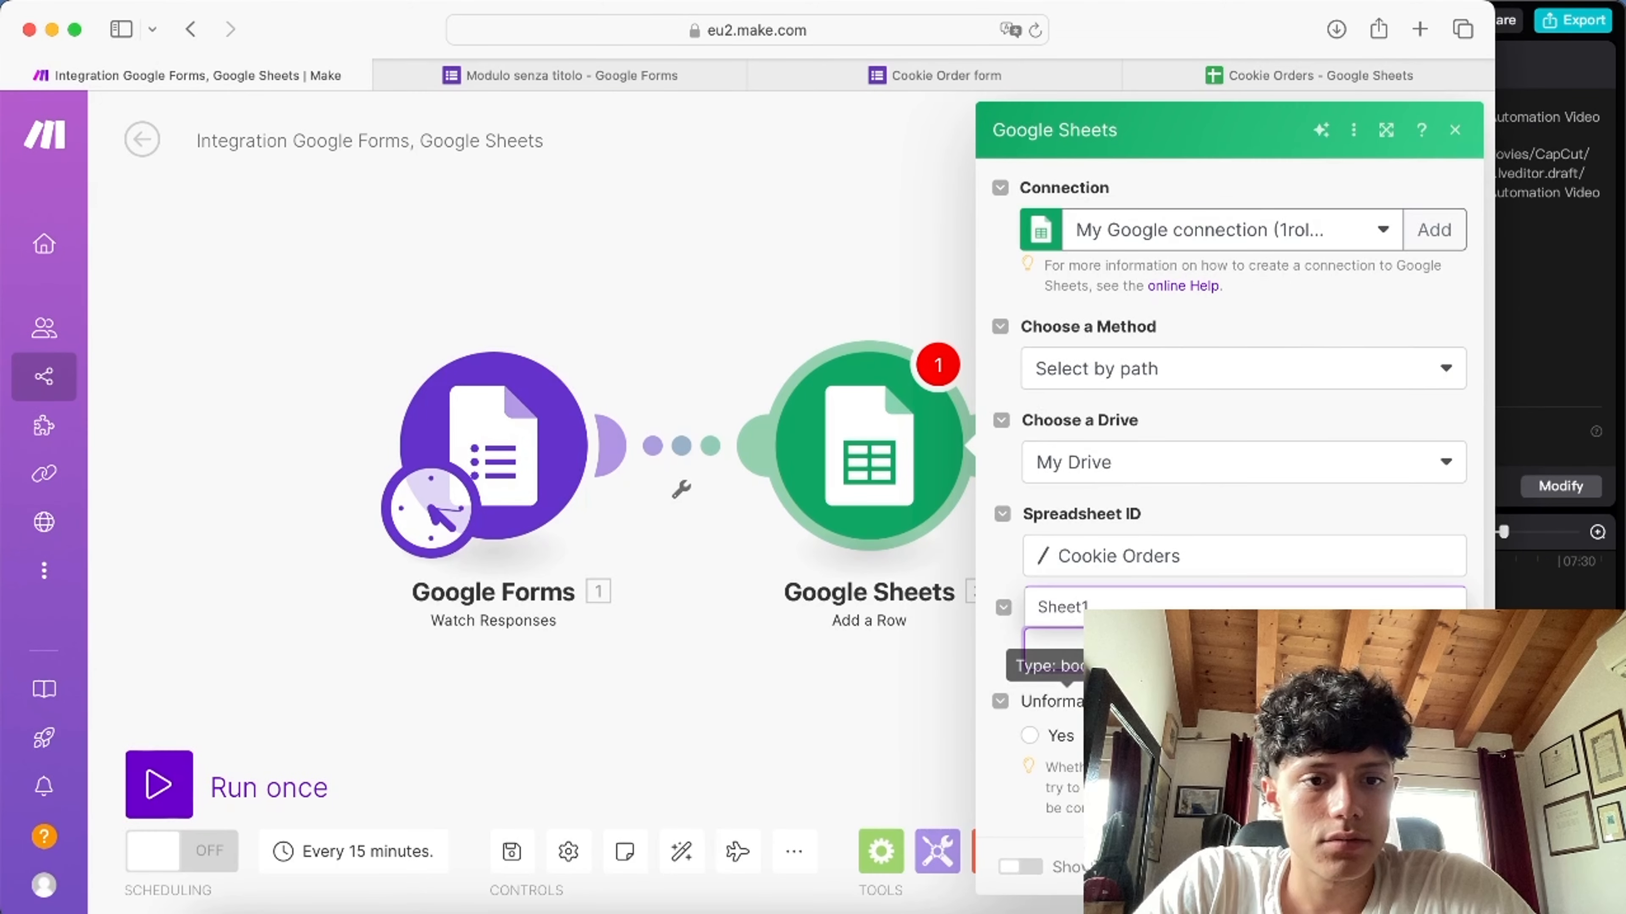
Step: Set the Add a Row module's sheet name to Sheet1 and bring up the column value fields
left_click(1091, 610)
scroll(1127, 678, "down", 3)
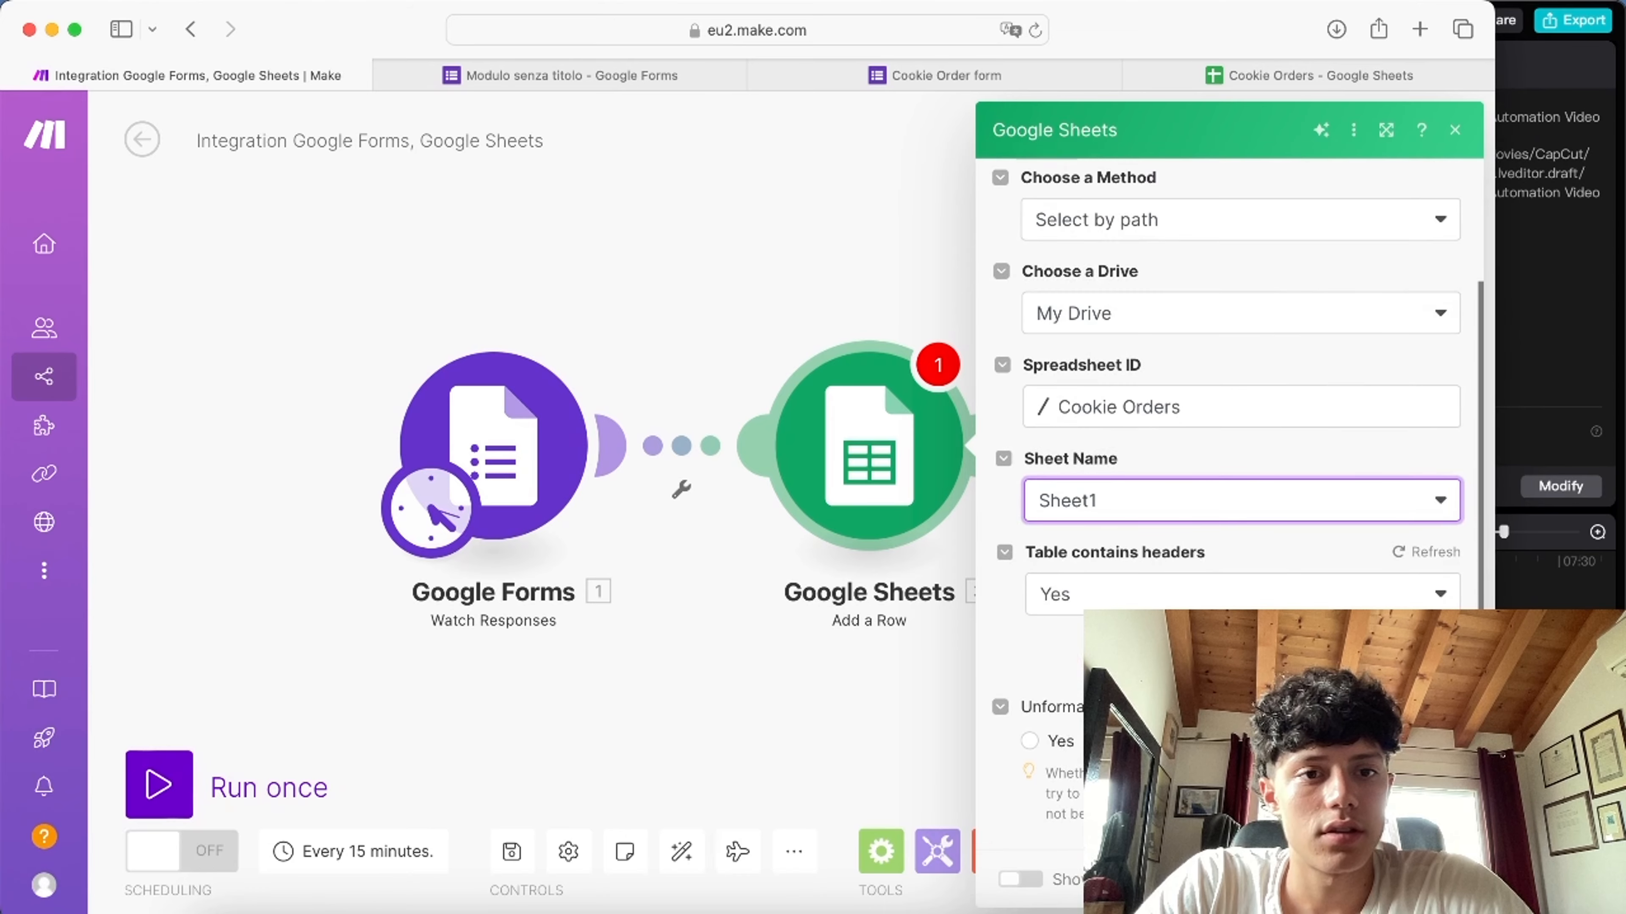
scroll(1229, 506, "down", 5)
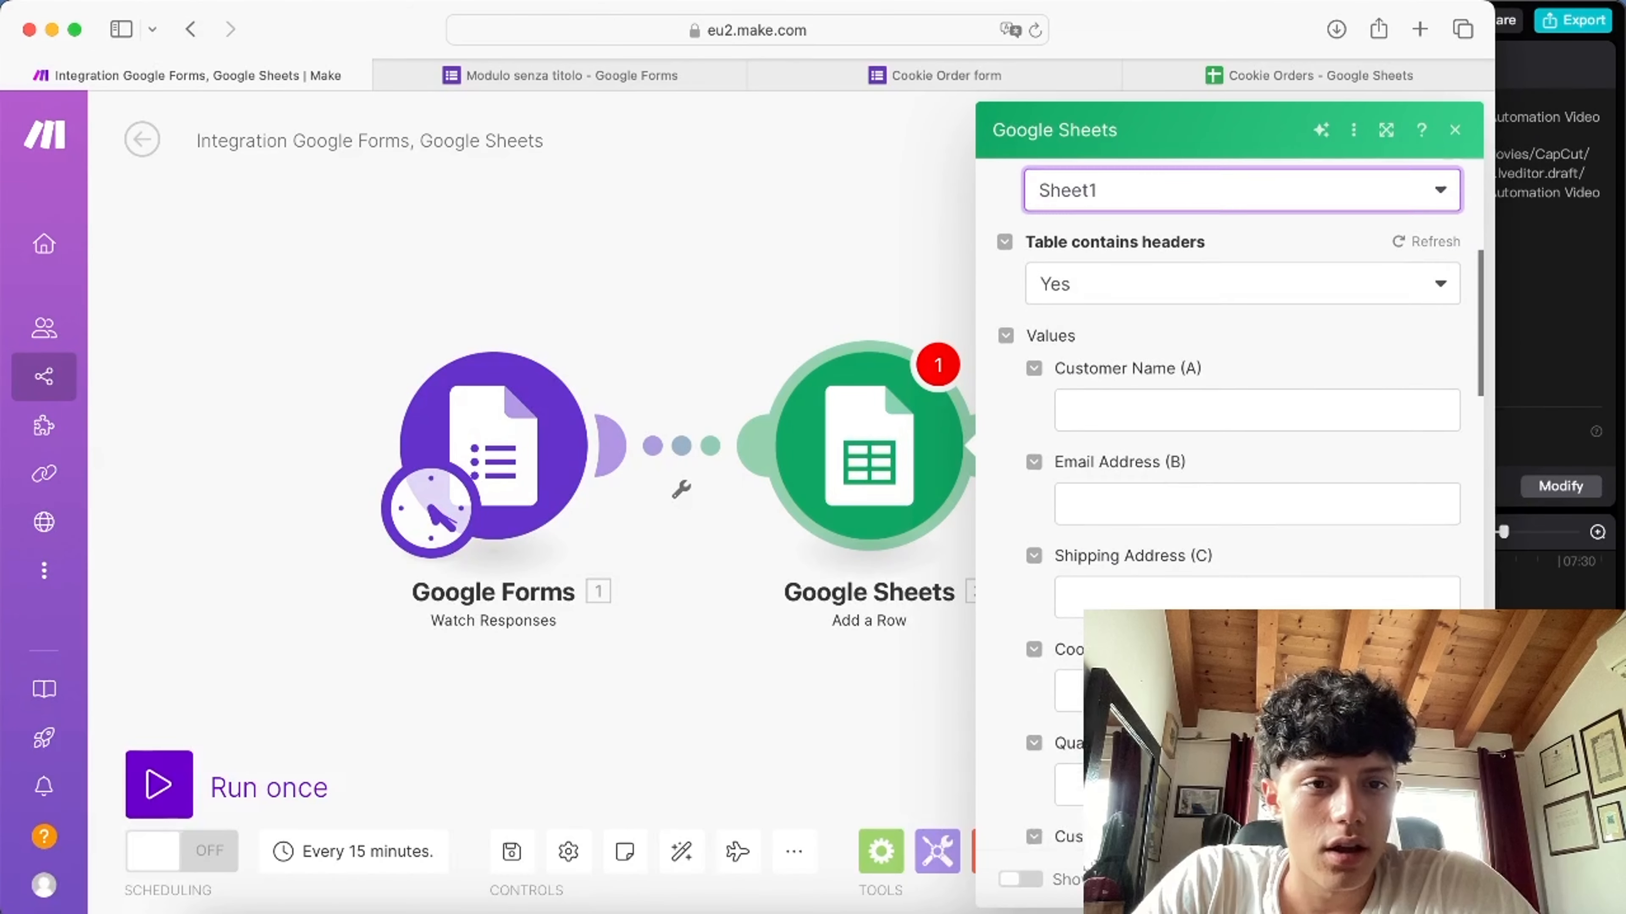
Step: Review the Cookie Order form's questions and map the Your name answer to the Customer Name (A) value
scroll(1229, 505, "down", 1)
scroll(1126, 448, "down", 2)
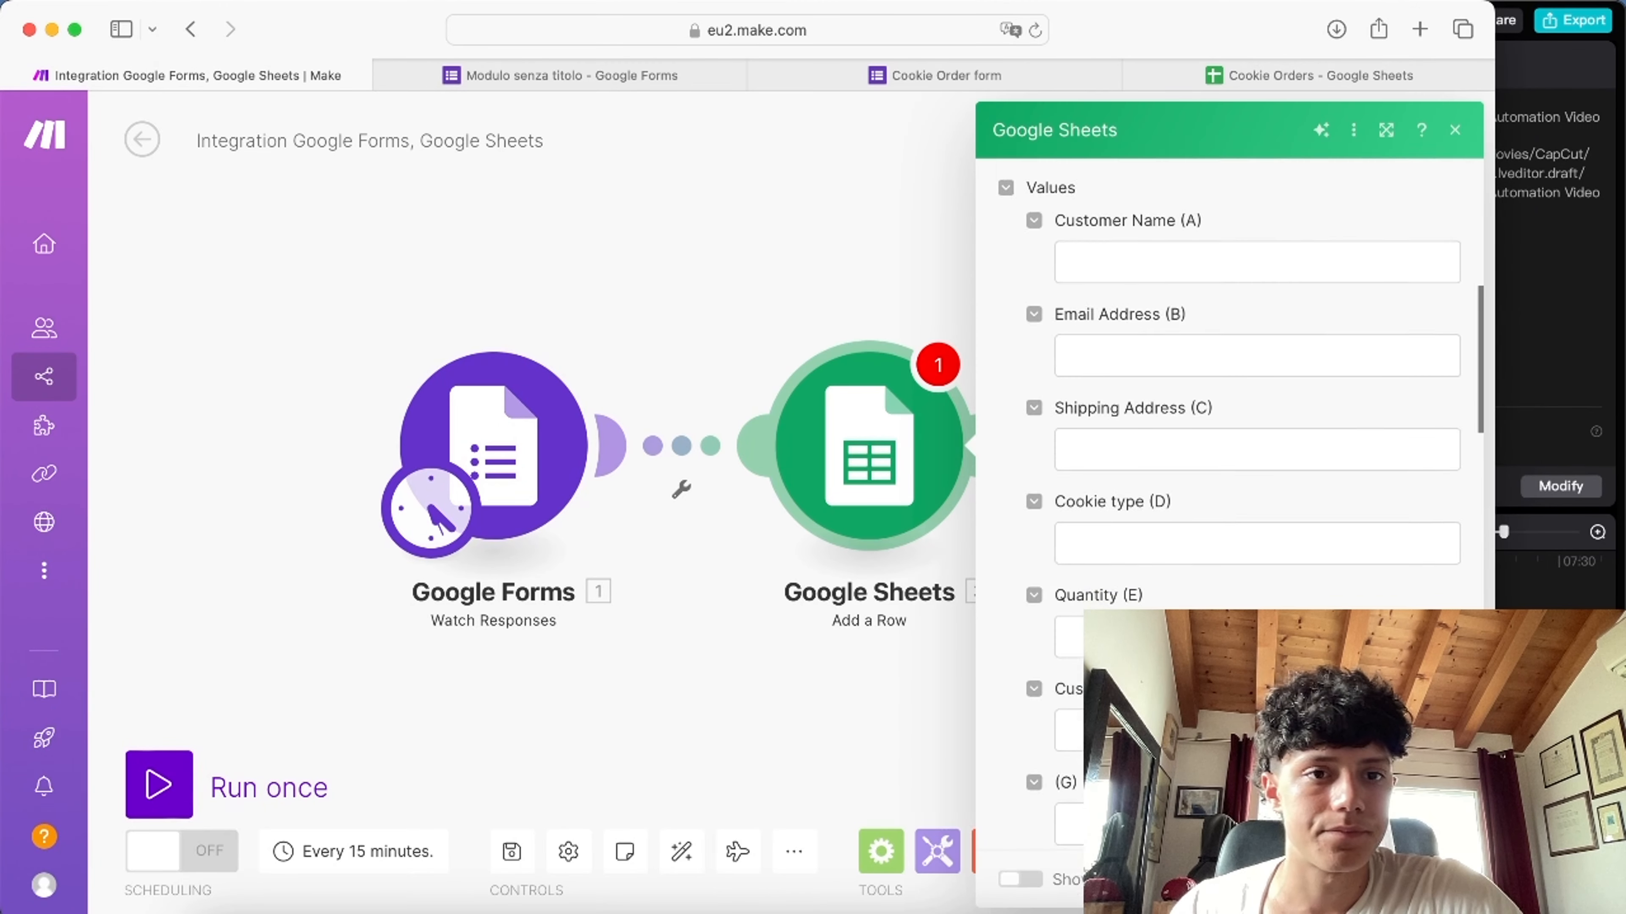
left_click(1072, 279)
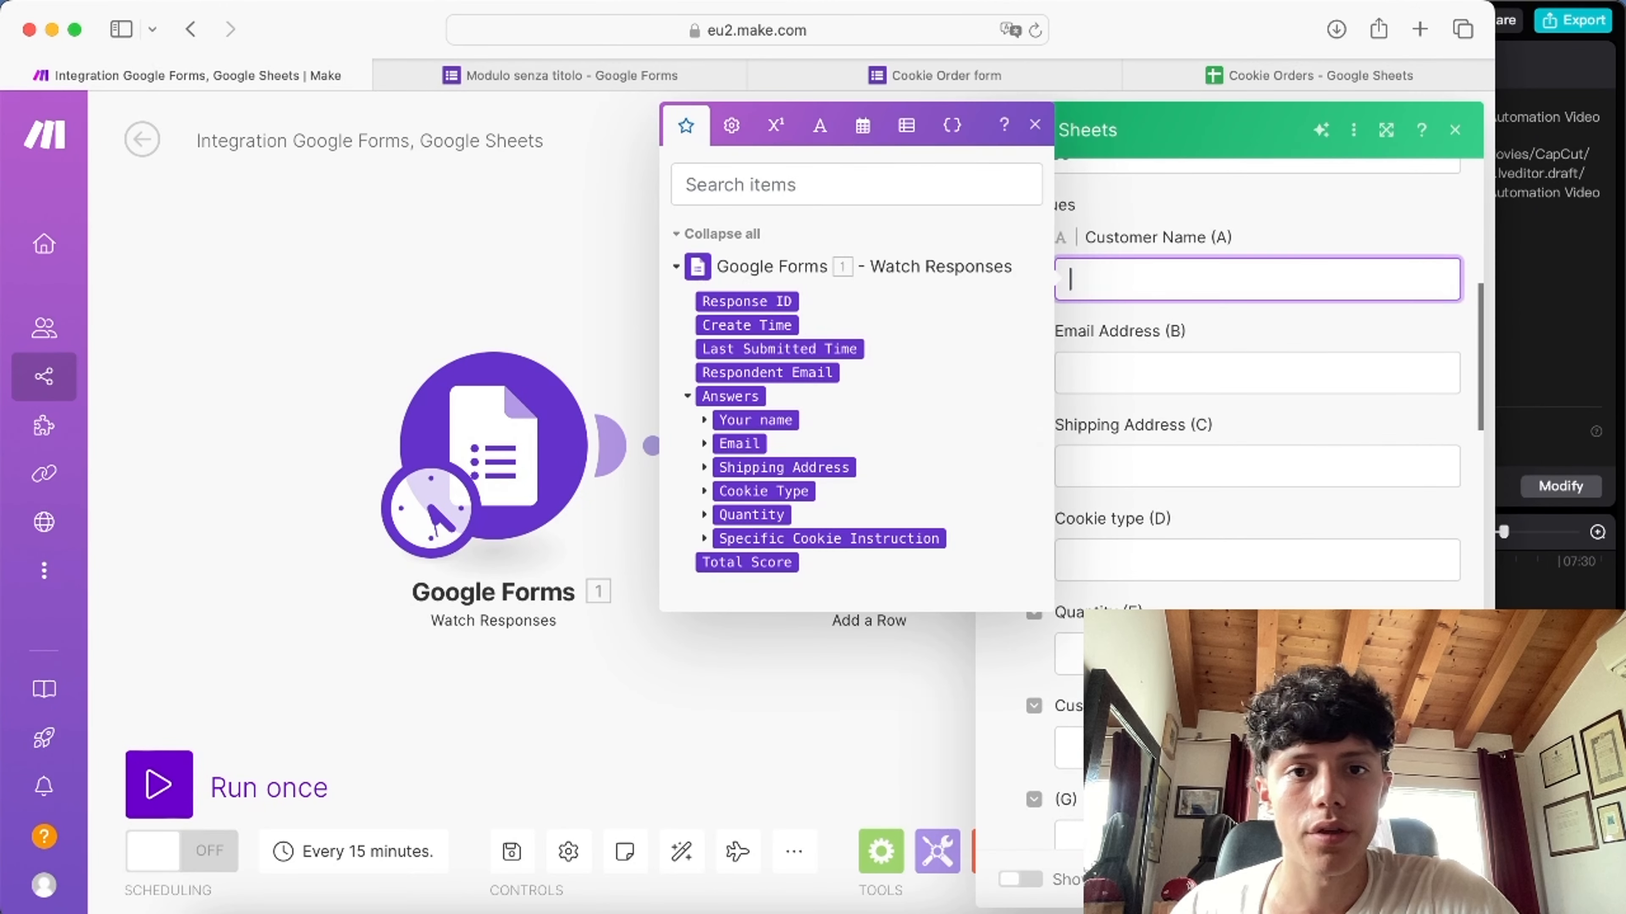
left_click(559, 76)
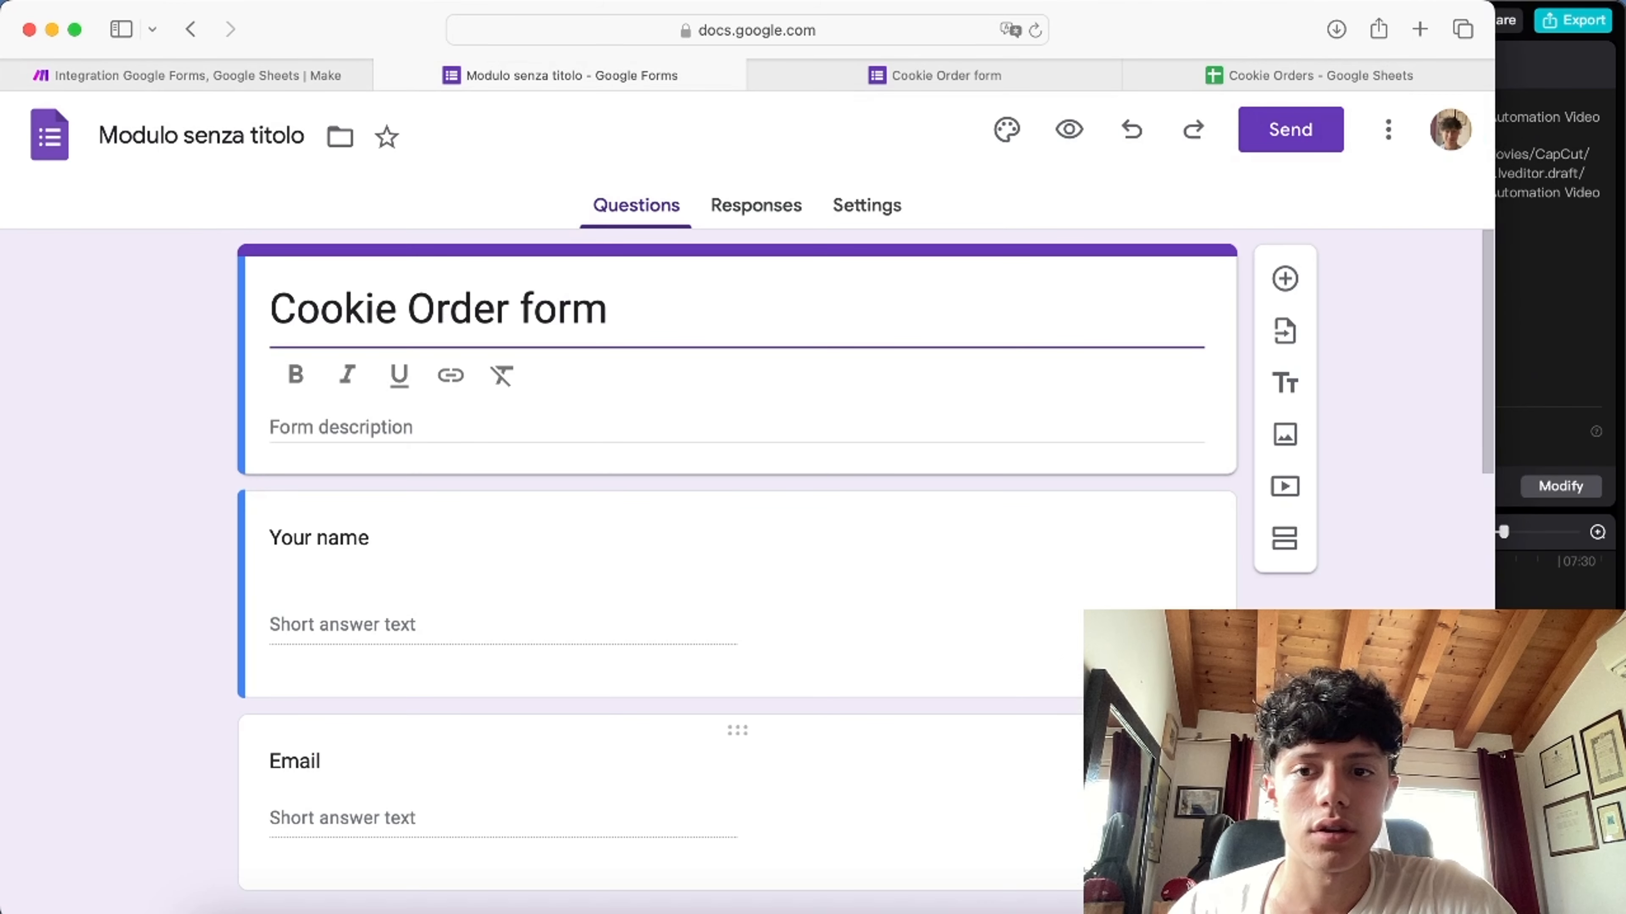
scroll(736, 512, "down", 2)
scroll(736, 512, "down", 6)
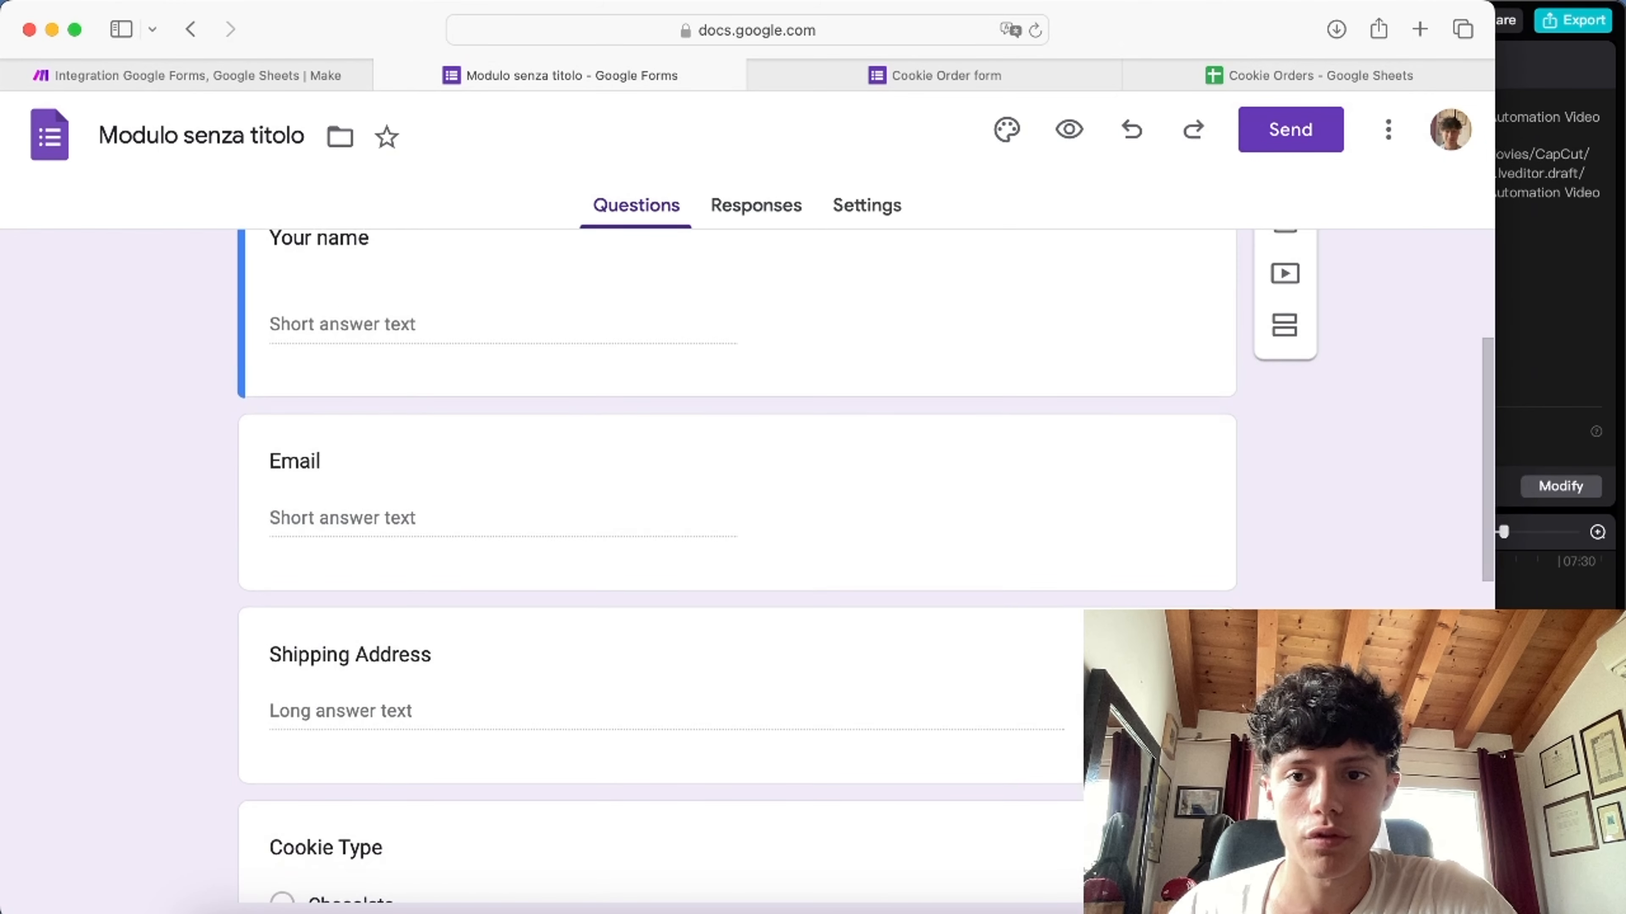
scroll(736, 513, "up", 2)
scroll(737, 512, "down", 6)
scroll(736, 513, "up", 2)
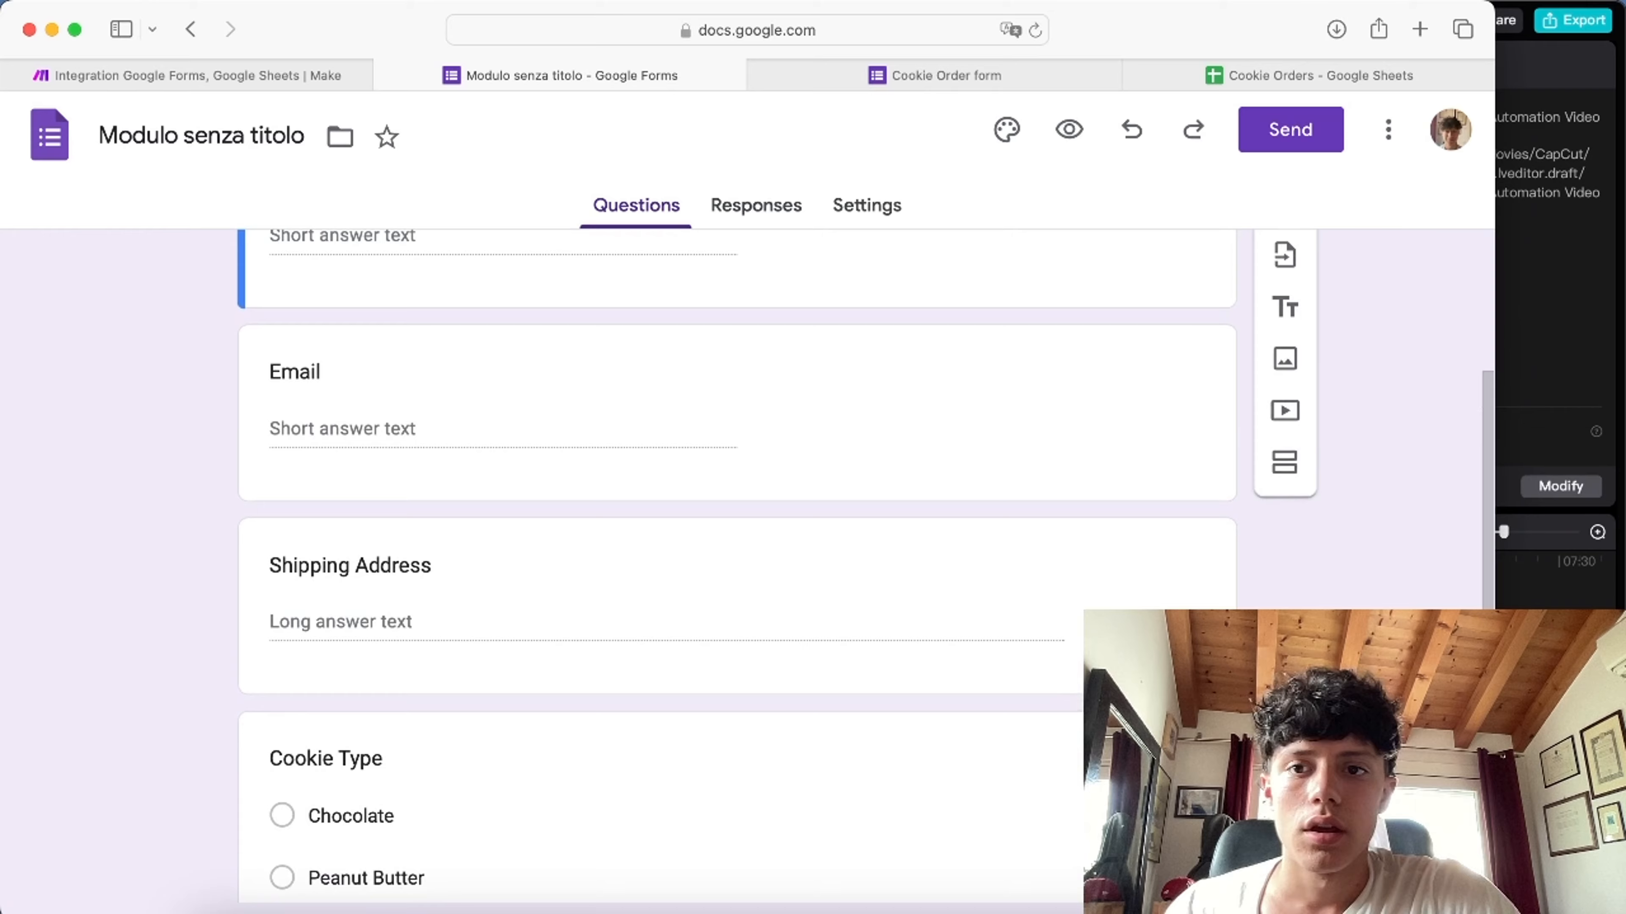
left_click(187, 76)
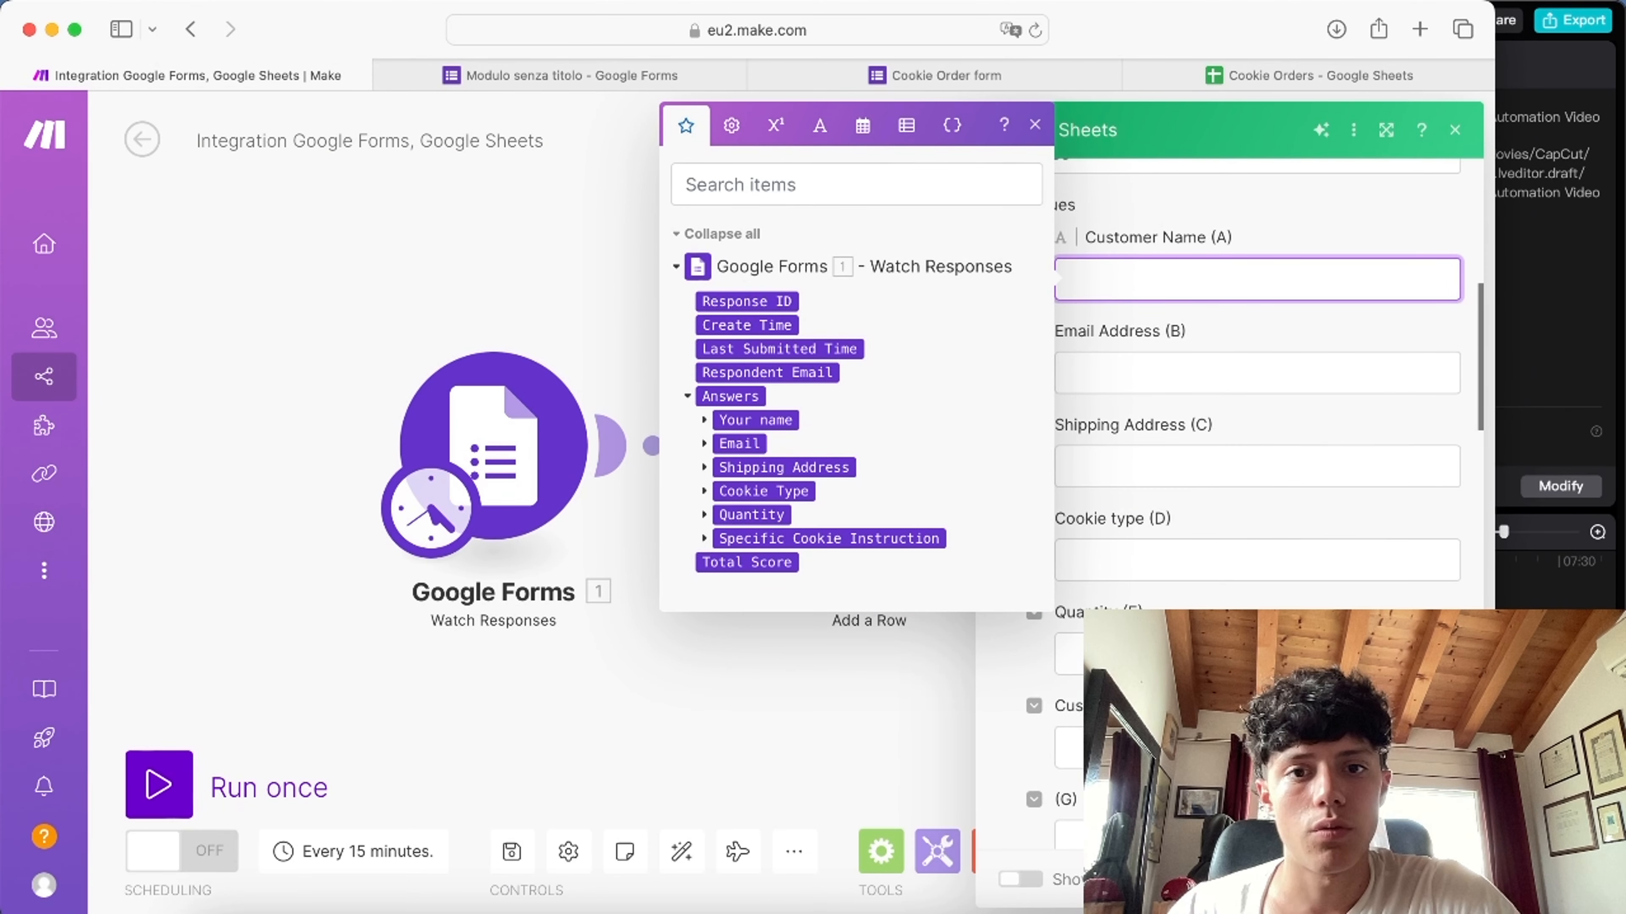
left_click_drag(755, 420, 1159, 285)
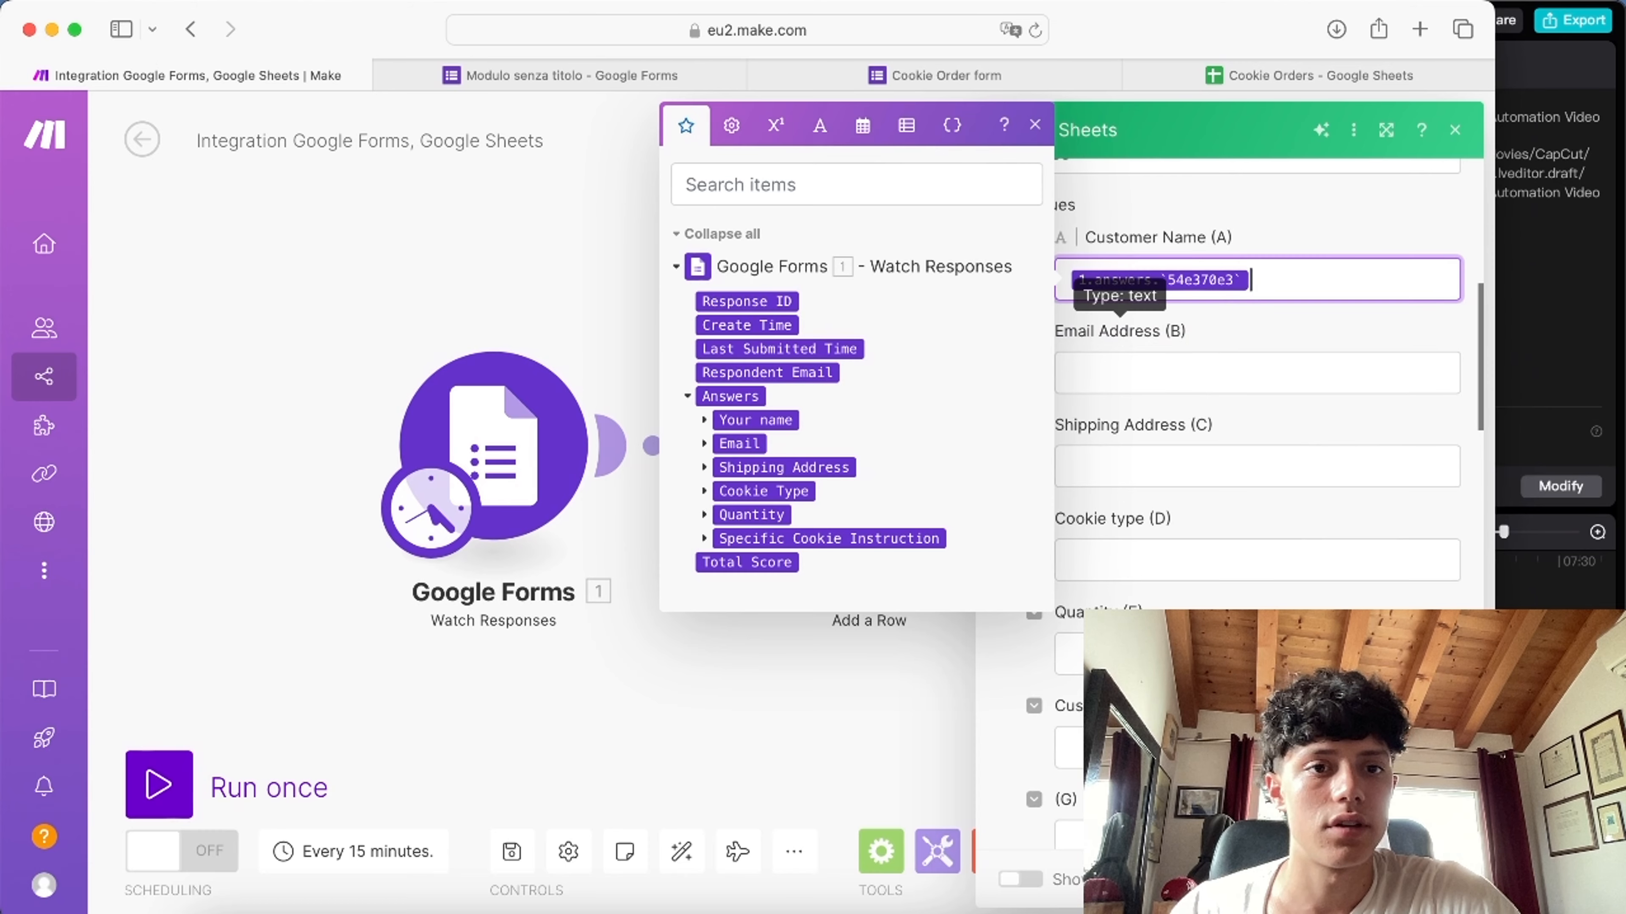
Step: Map the form's Email answer to the Email Address (B) value of the Add a Row module
left_click(1184, 373)
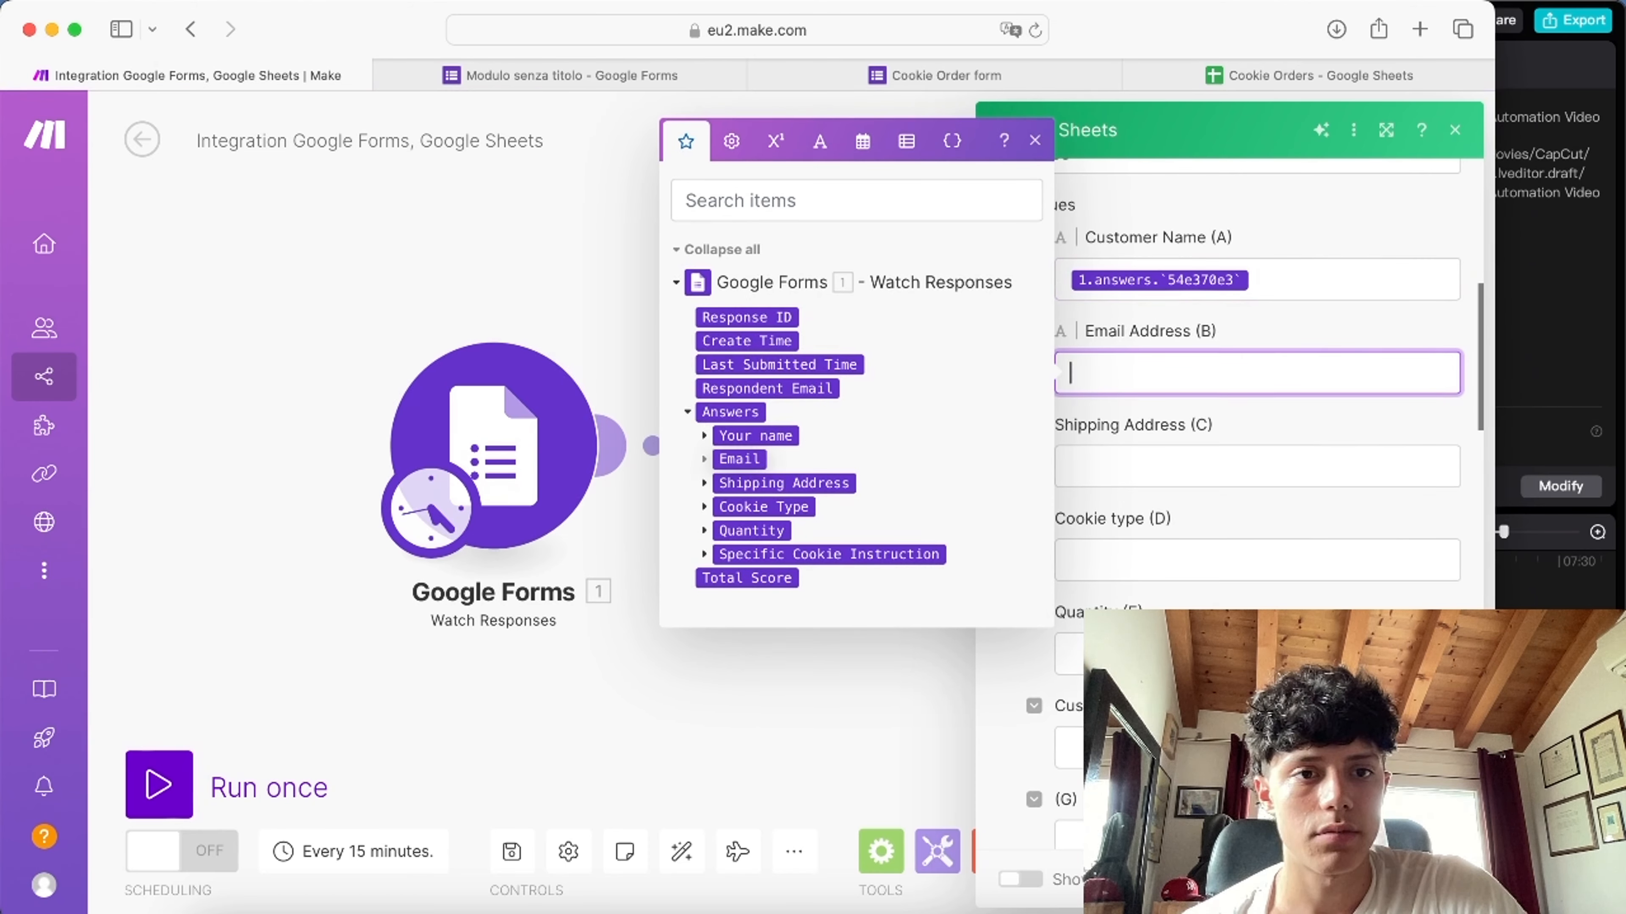
left_click(739, 459)
left_click(1185, 467)
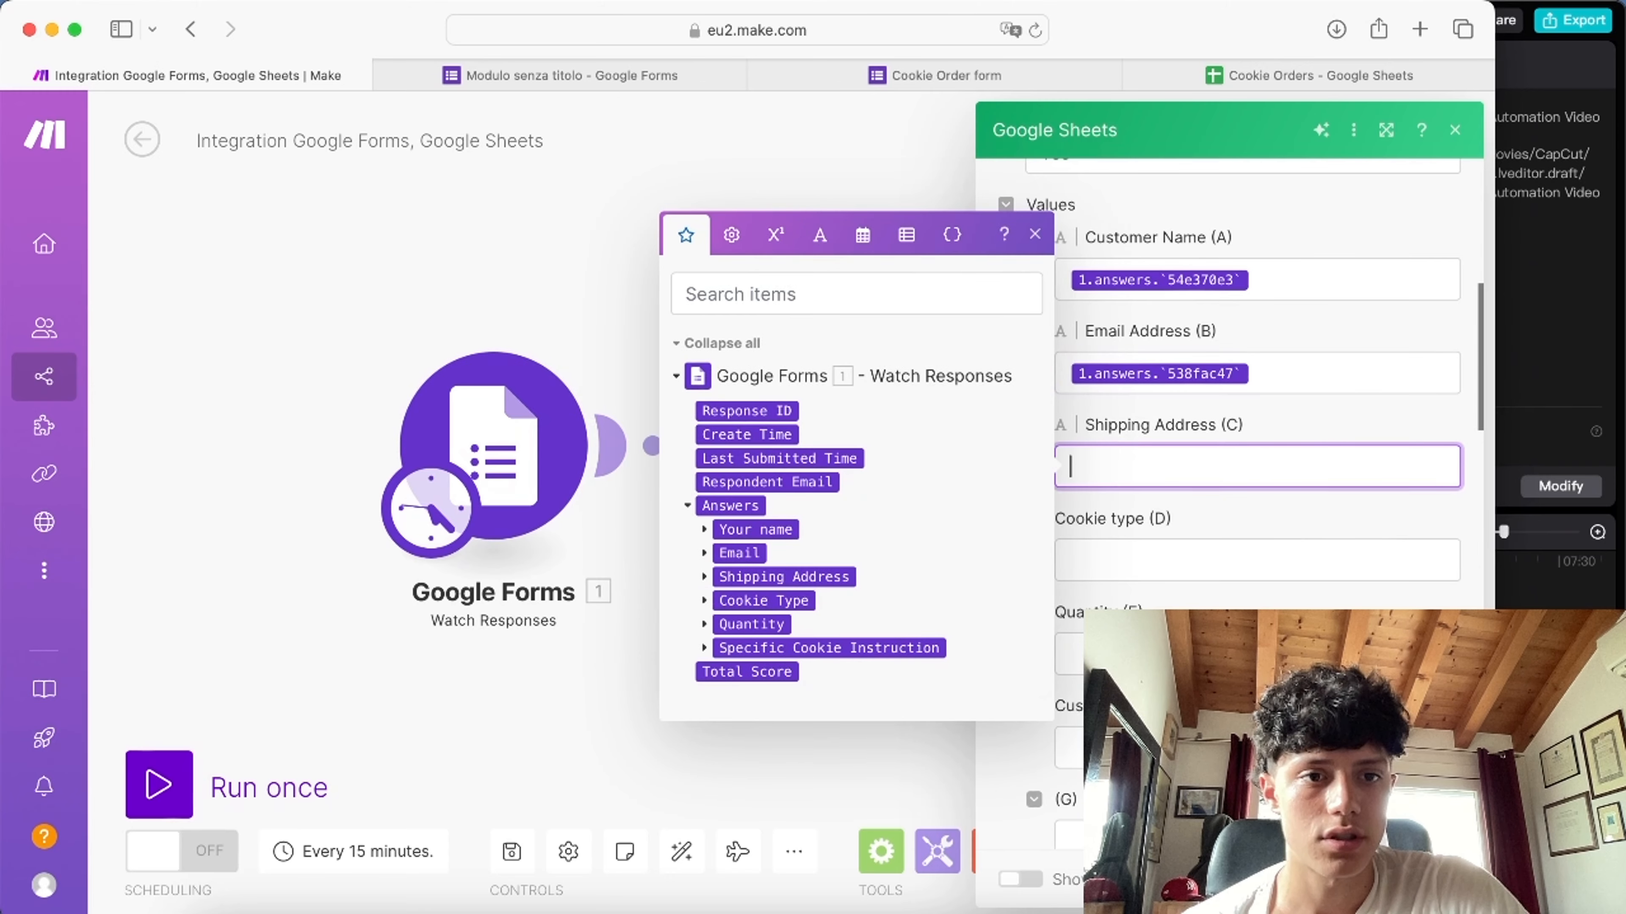
left_click(1299, 374)
key("Return")
key("BackSpace")
key("BackSpace")
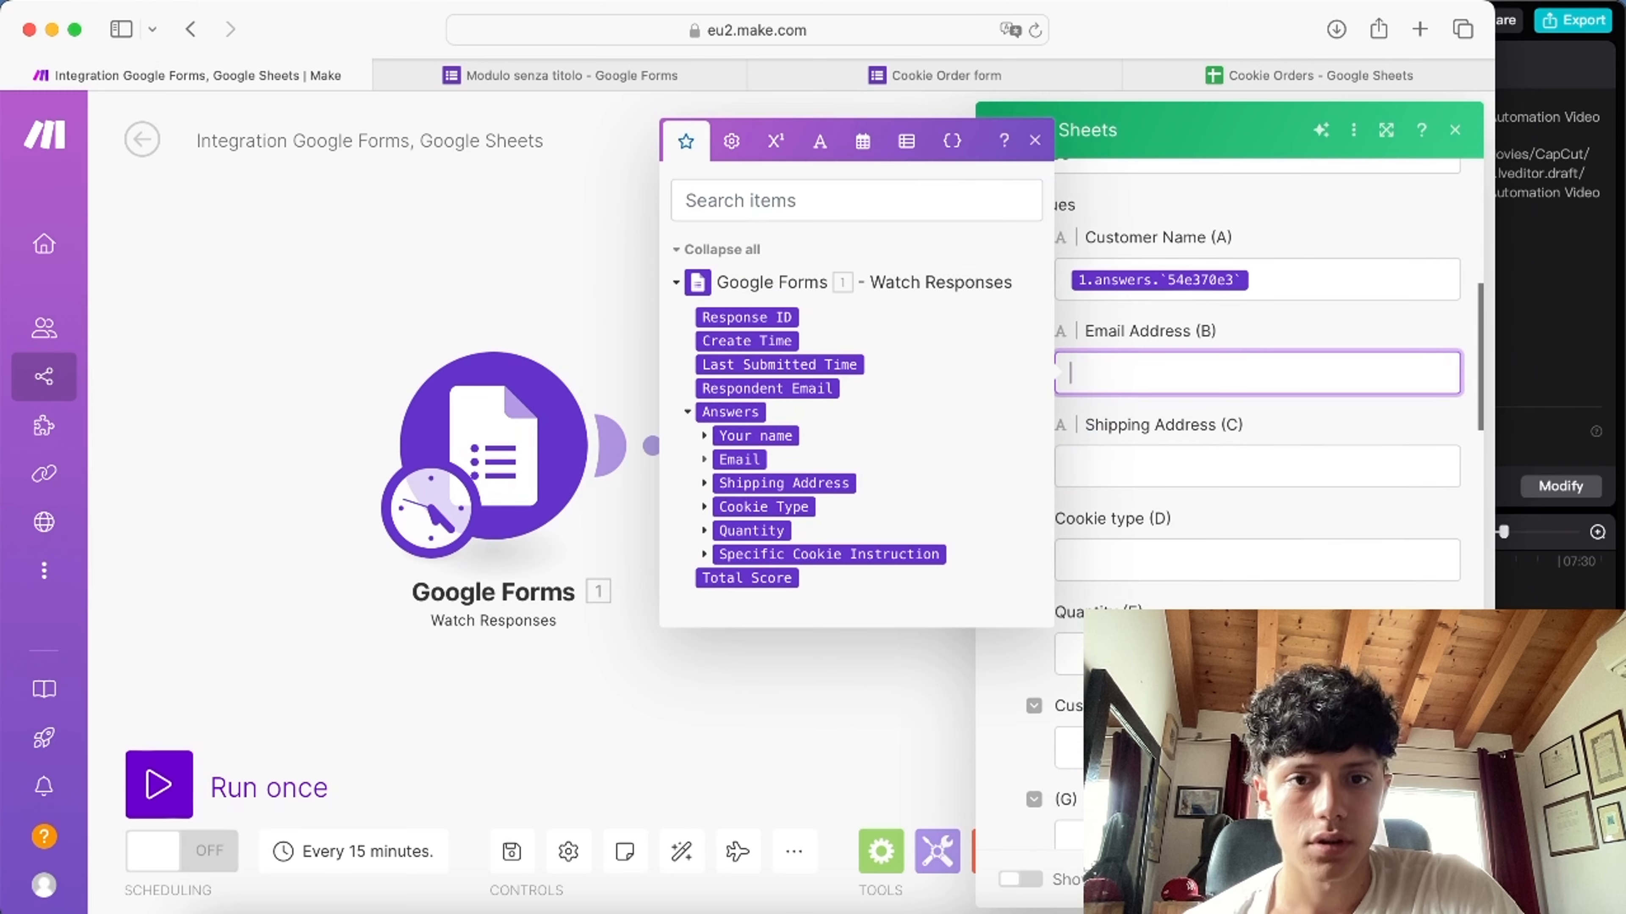
left_click_drag(739, 460, 1121, 371)
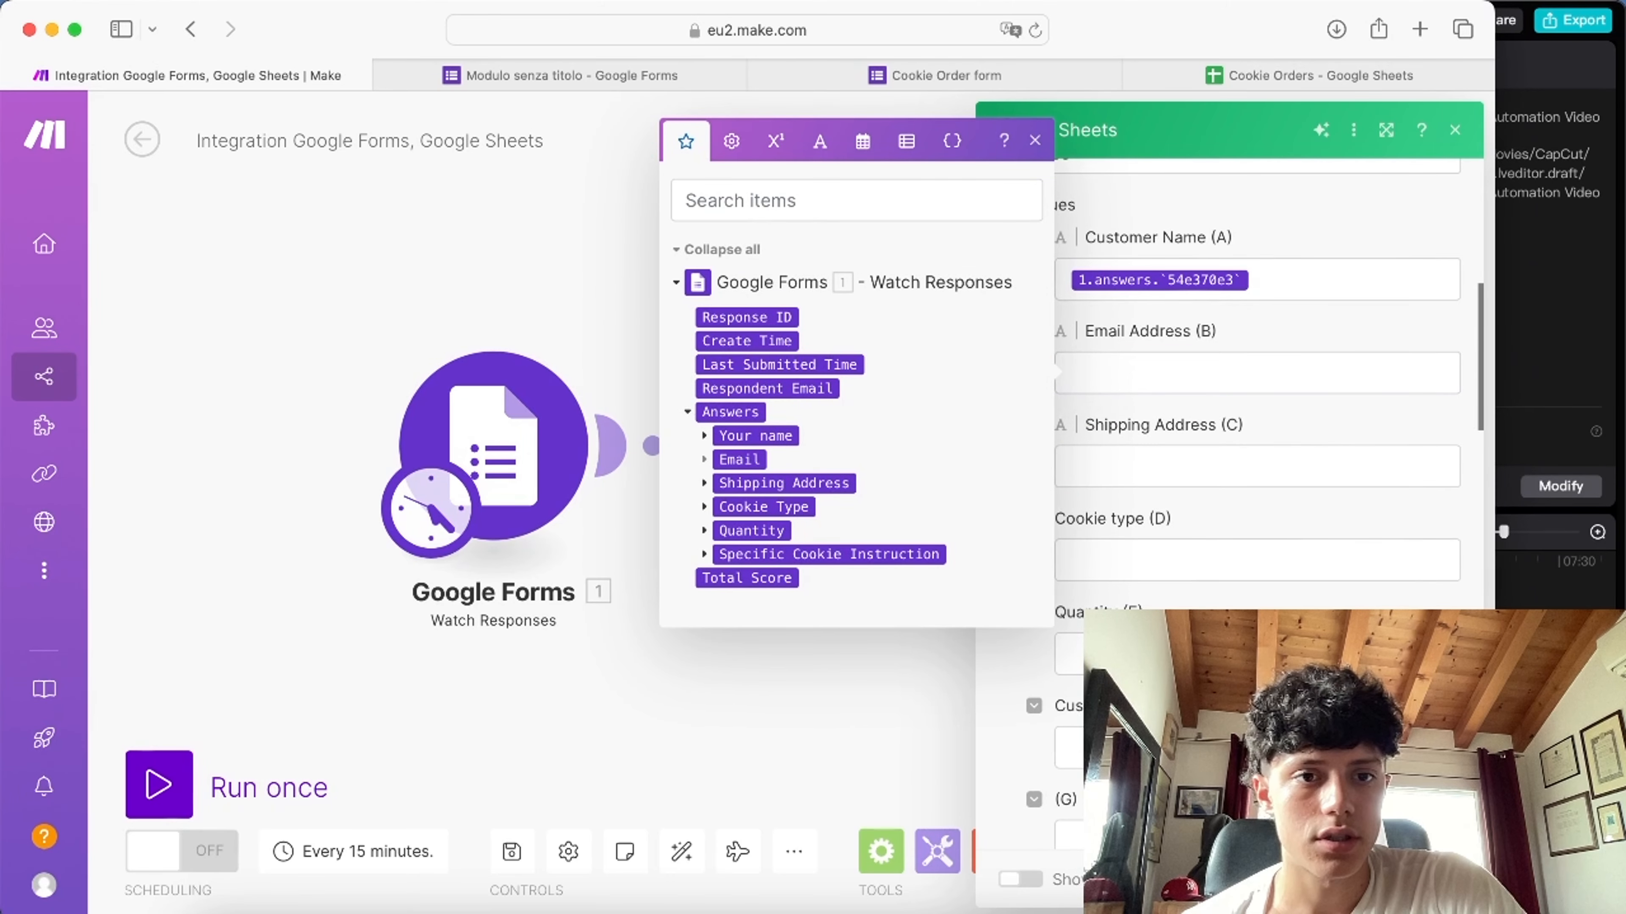
Step: Map the Shipping Address answer to Shipping Address (C) and the Cookie Type answer to Cookie type (D)
left_click(1184, 467)
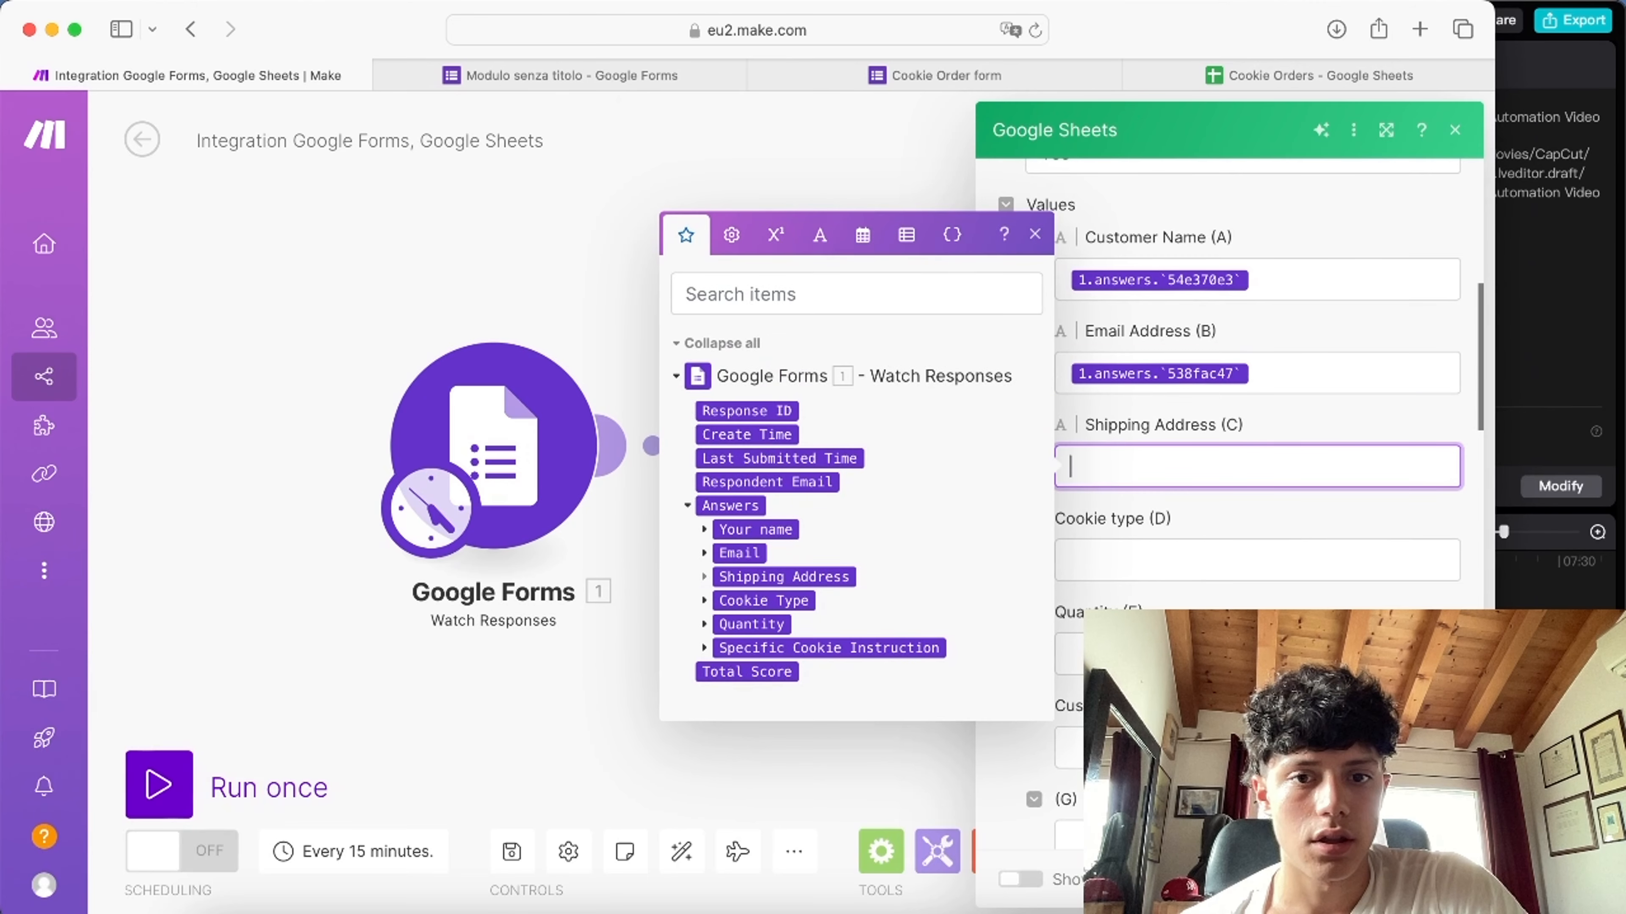
left_click_drag(783, 576, 1203, 466)
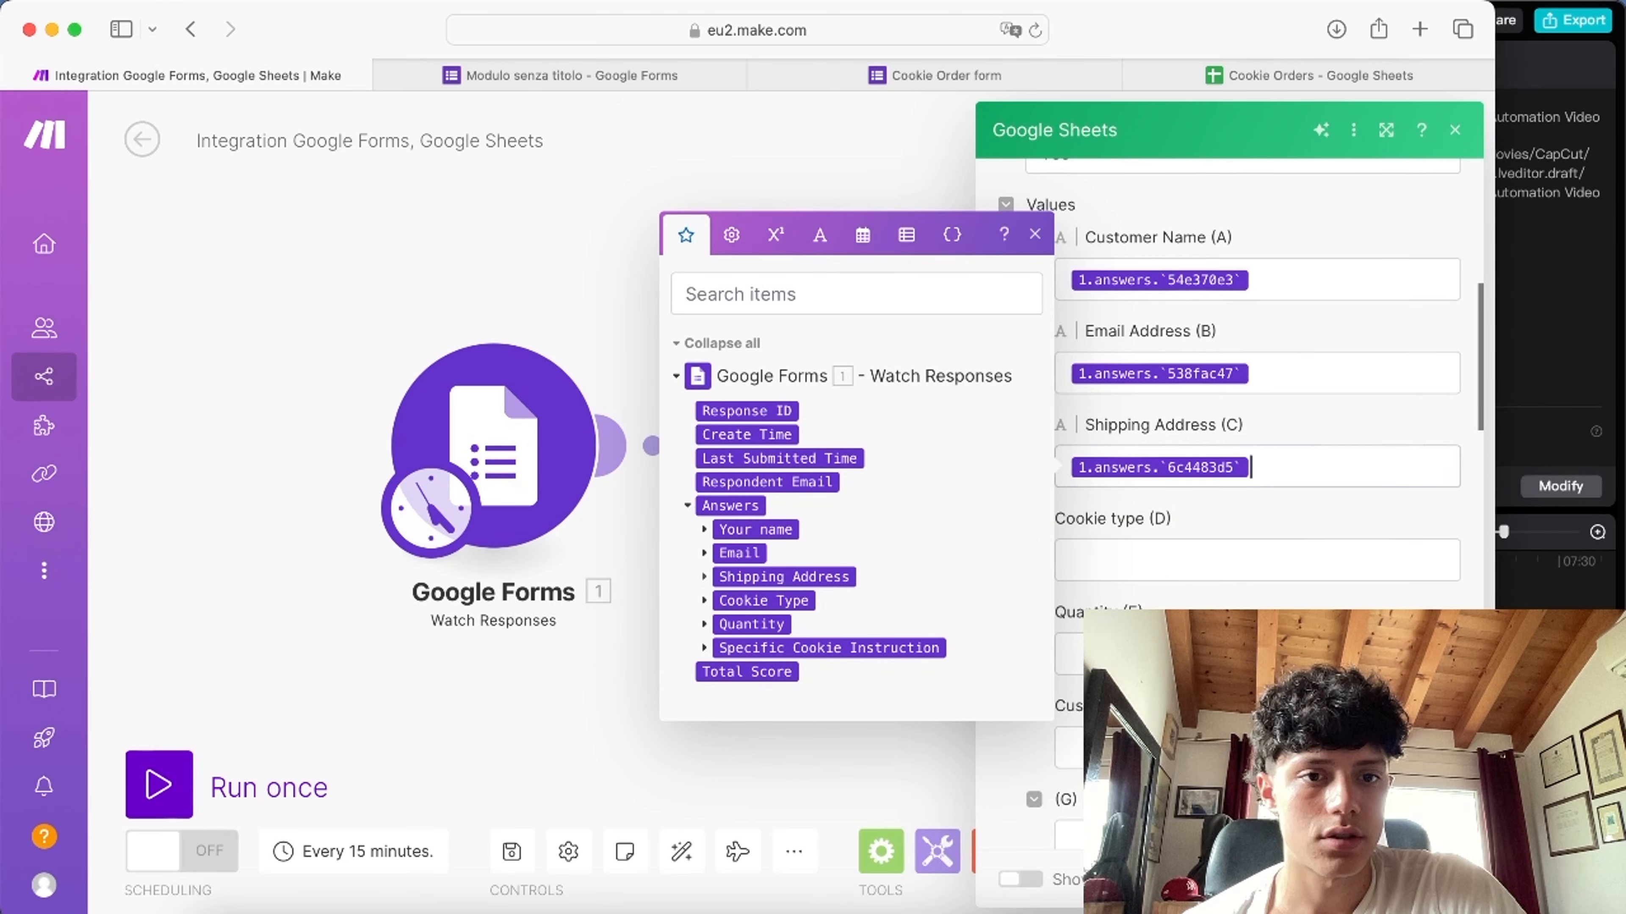
left_click(1203, 560)
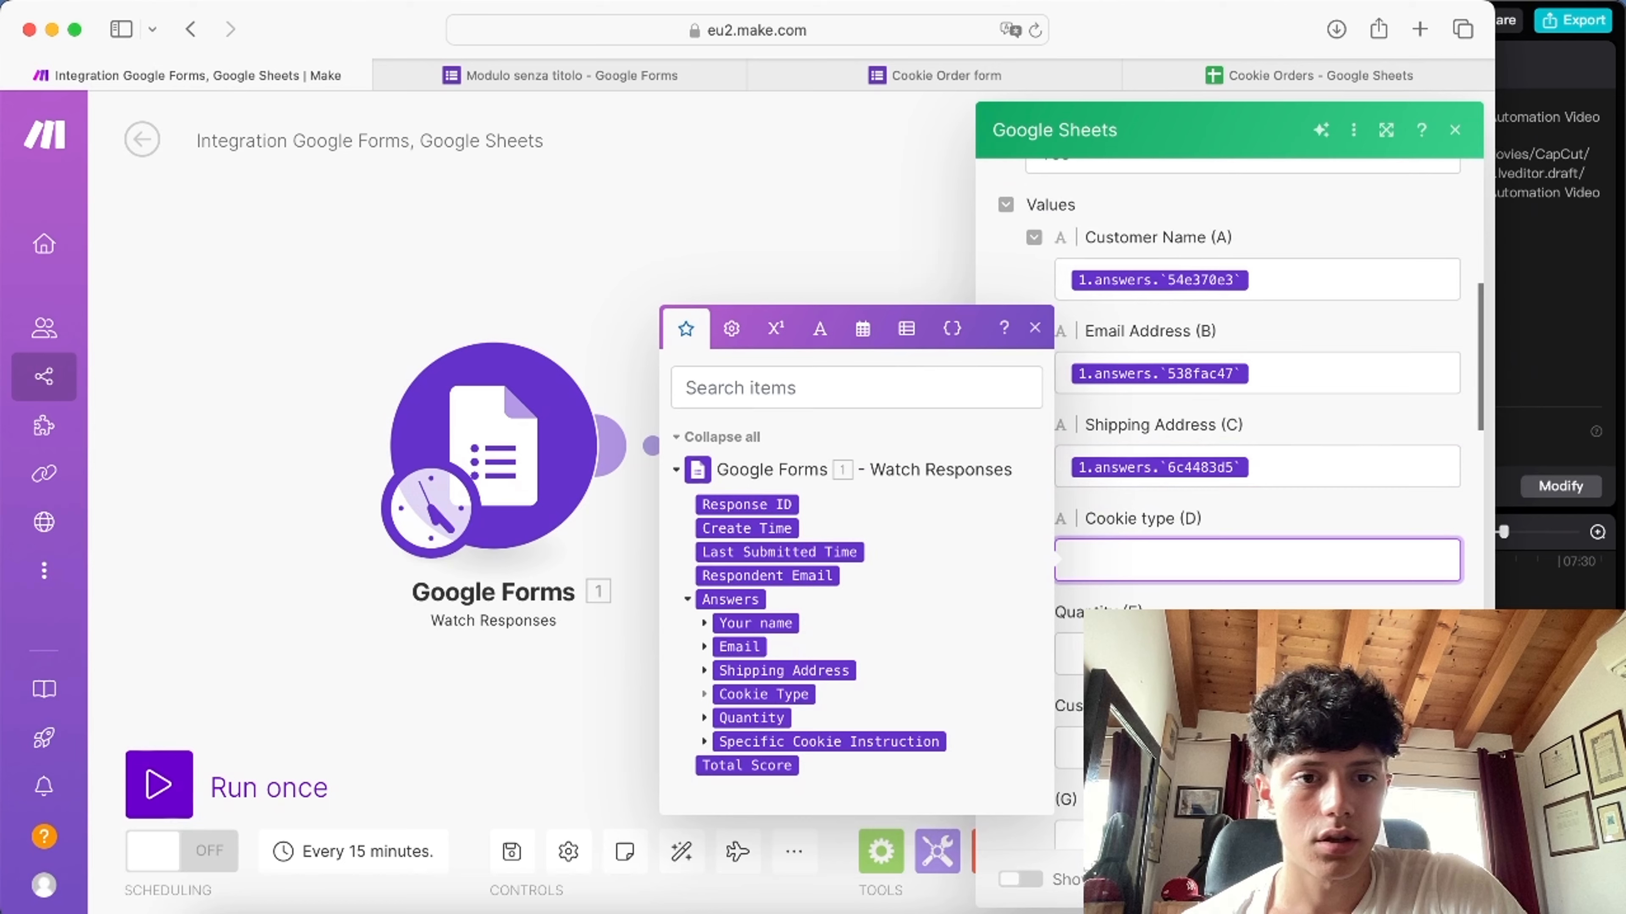
left_click_drag(764, 694, 1203, 561)
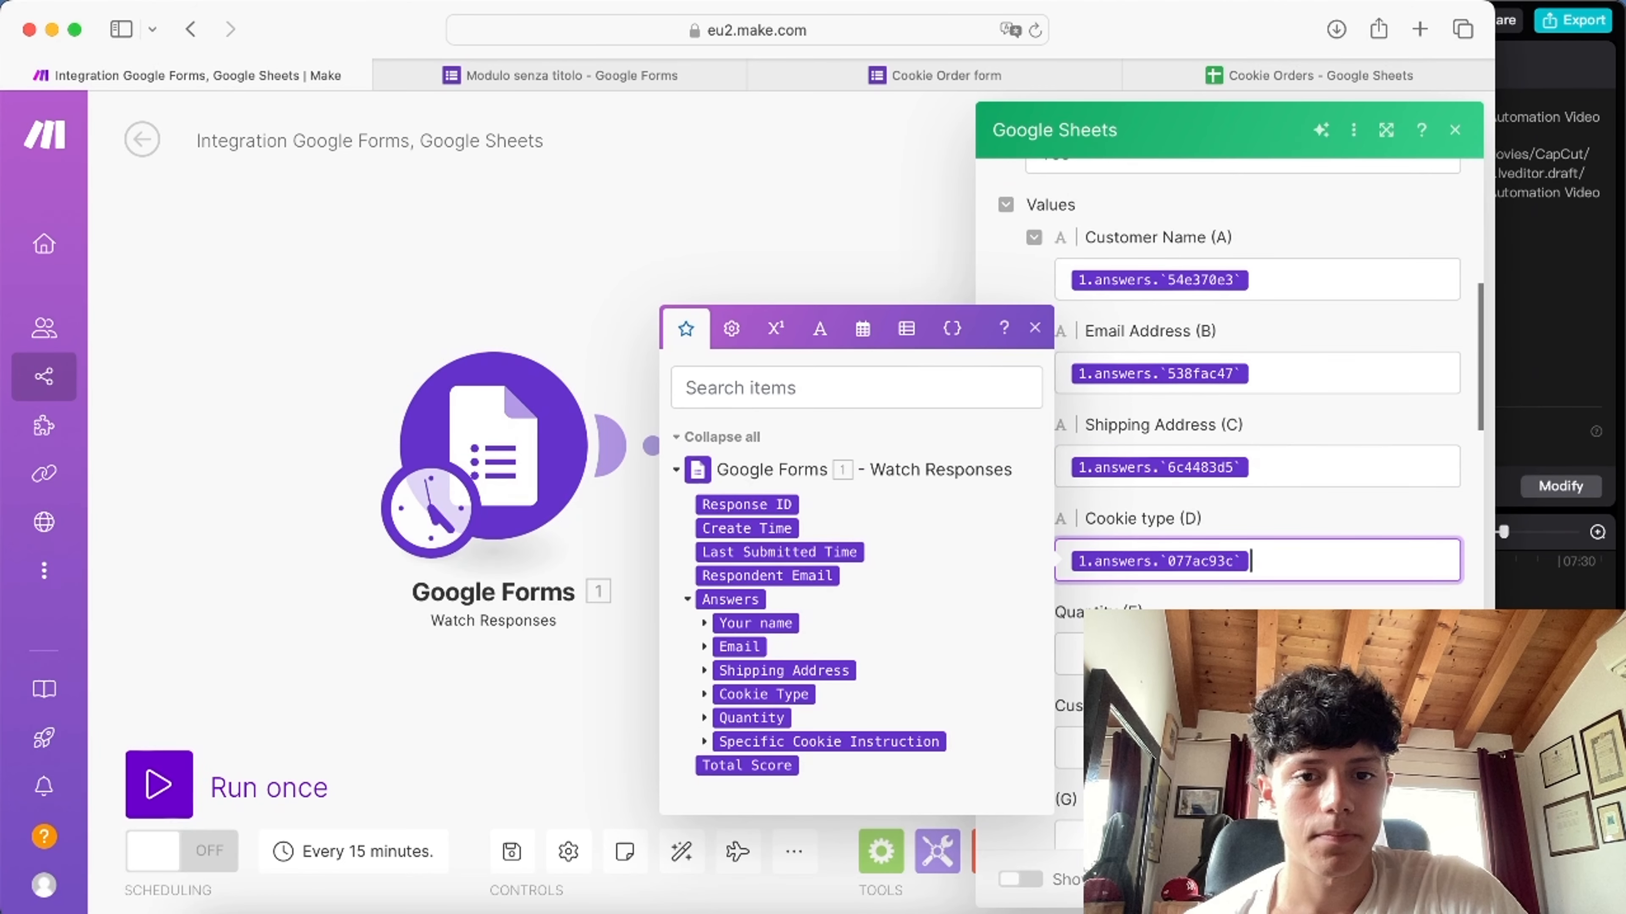
Step: Map the Quantity answer to Quantity (E) and the Specific Cookie Instruction answer to Customers Specific Istructions (F)
left_click(1184, 654)
left_click_drag(751, 811, 1102, 653)
scroll(1184, 576, "down", 4)
left_click(1184, 523)
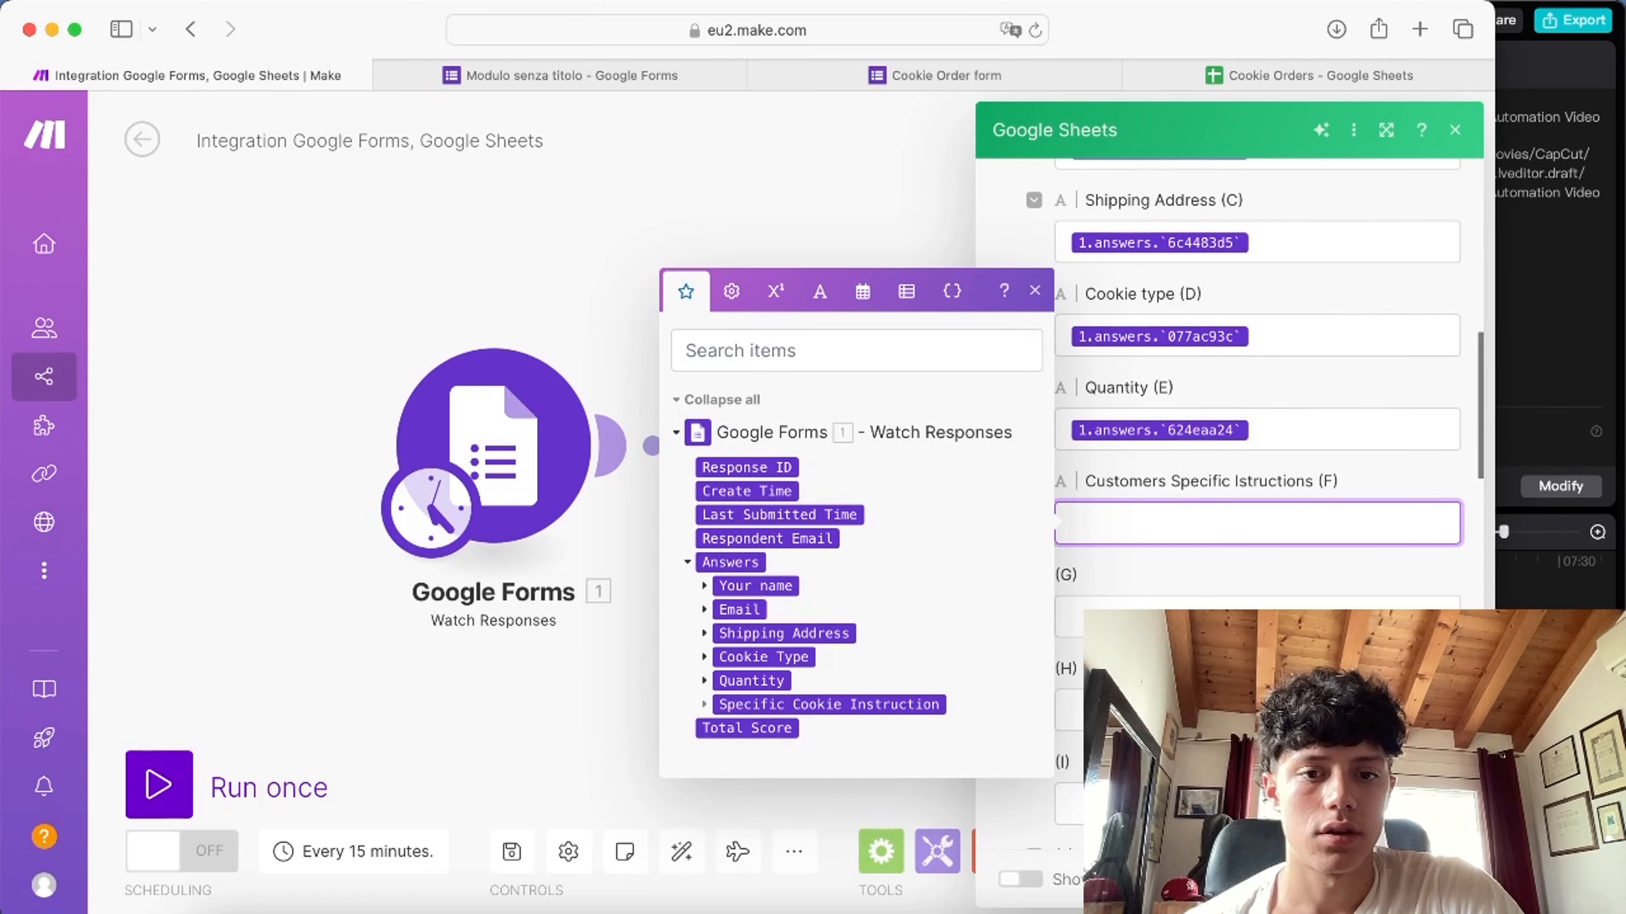
left_click_drag(829, 705, 1254, 523)
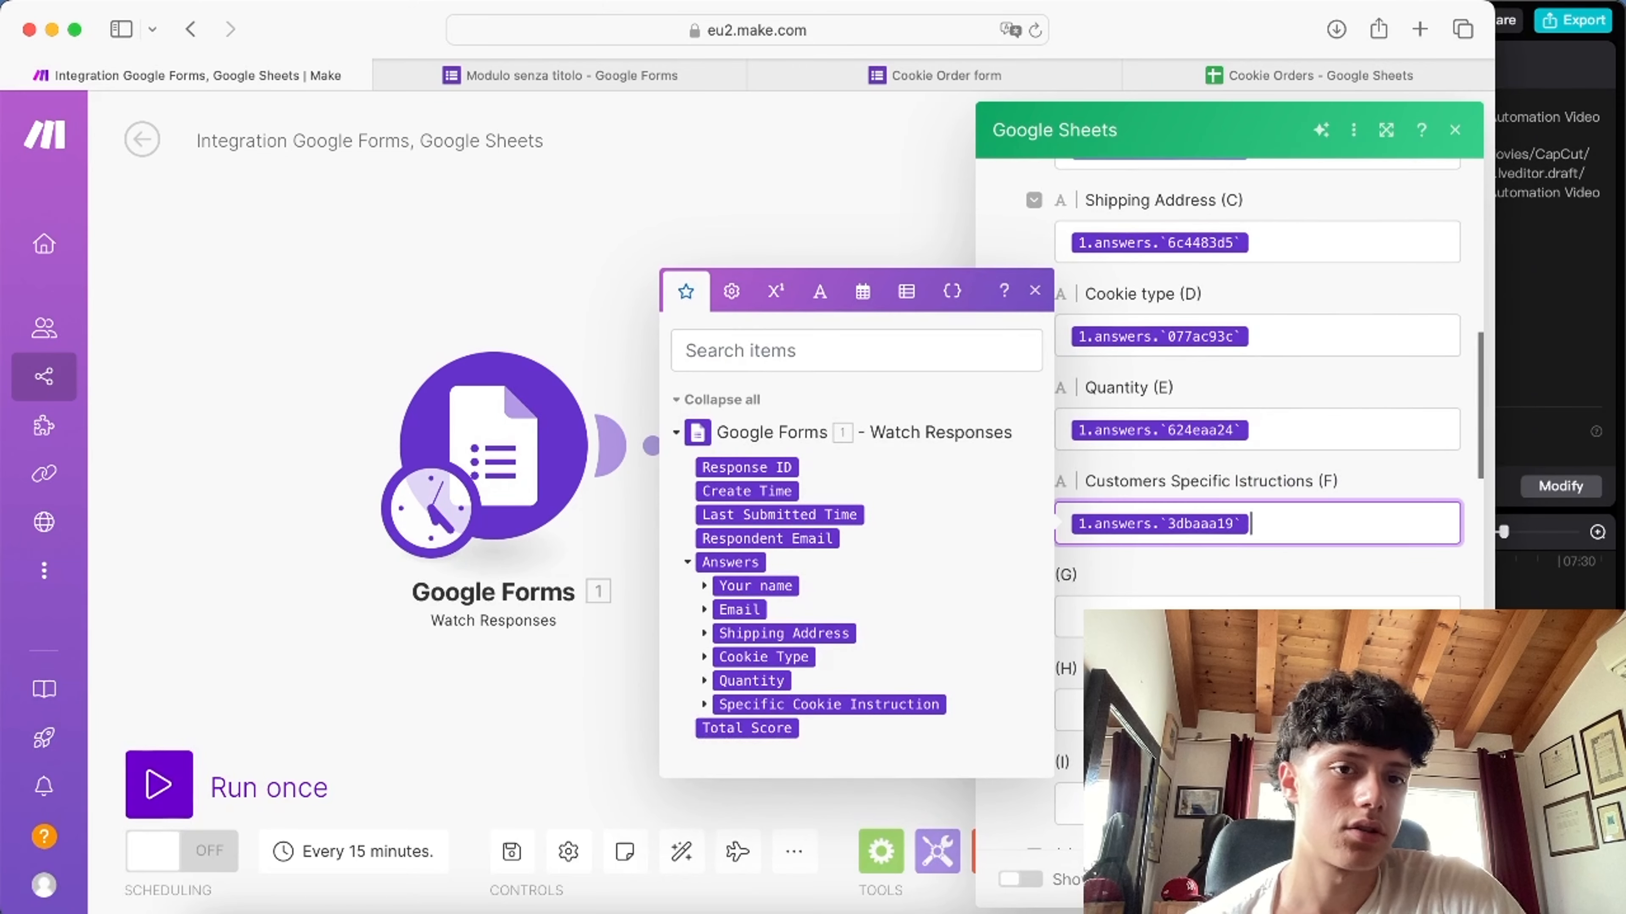
Step: Confirm the Add a Row module's mapping and add a Flow Control Router after it
scroll(1254, 523, "up", 5)
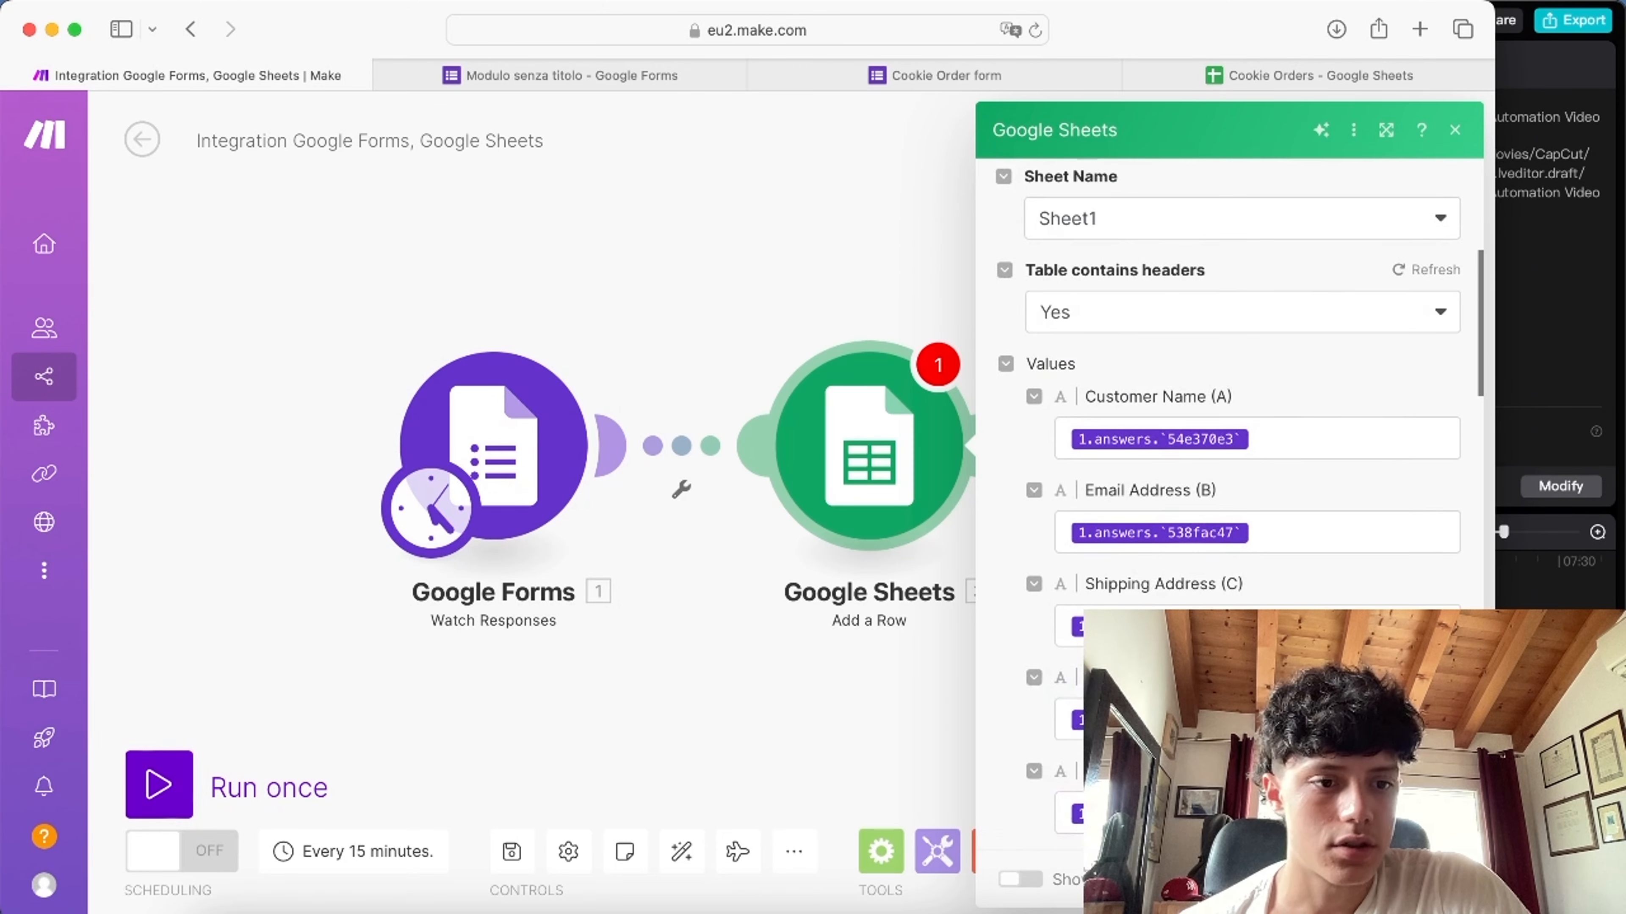
left_click(1437, 879)
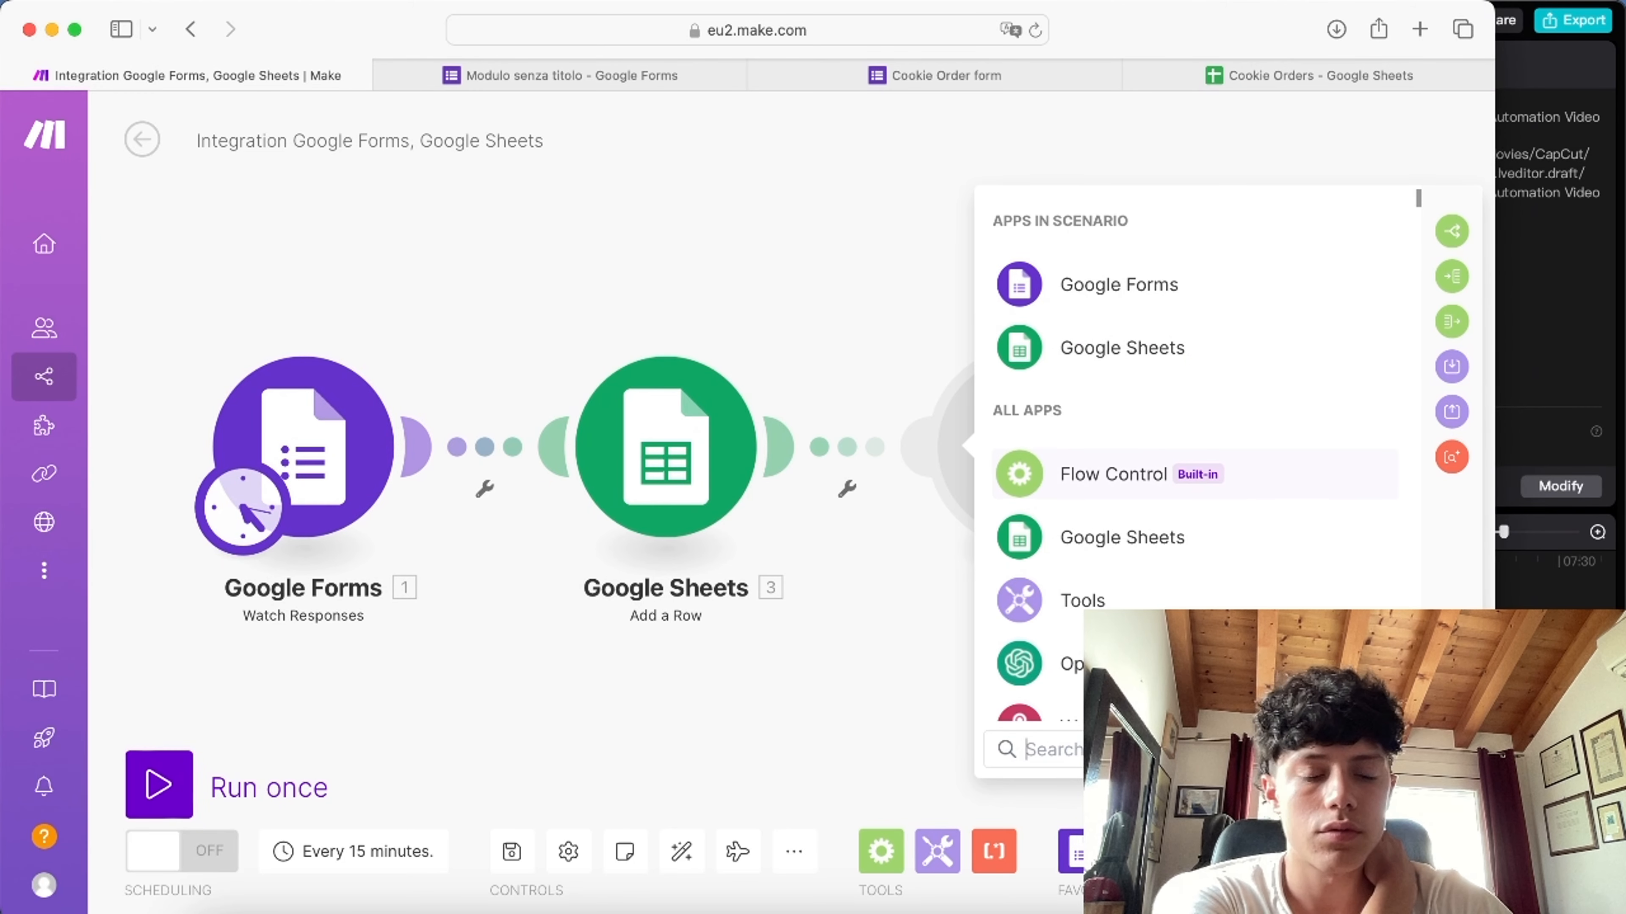
left_click(1114, 473)
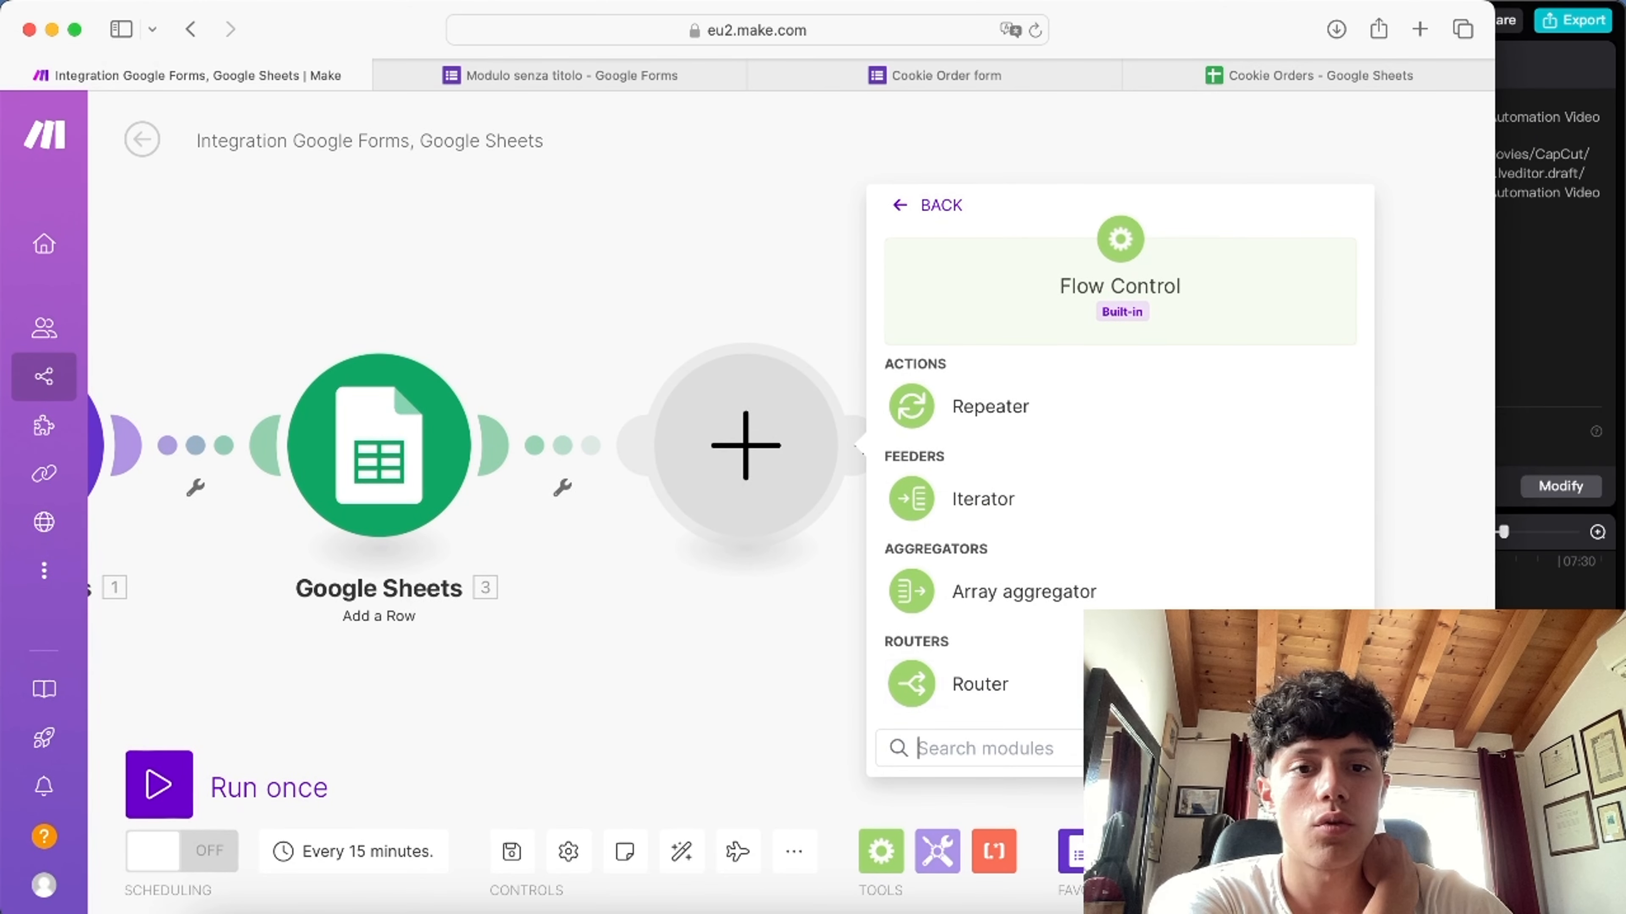
left_click(980, 684)
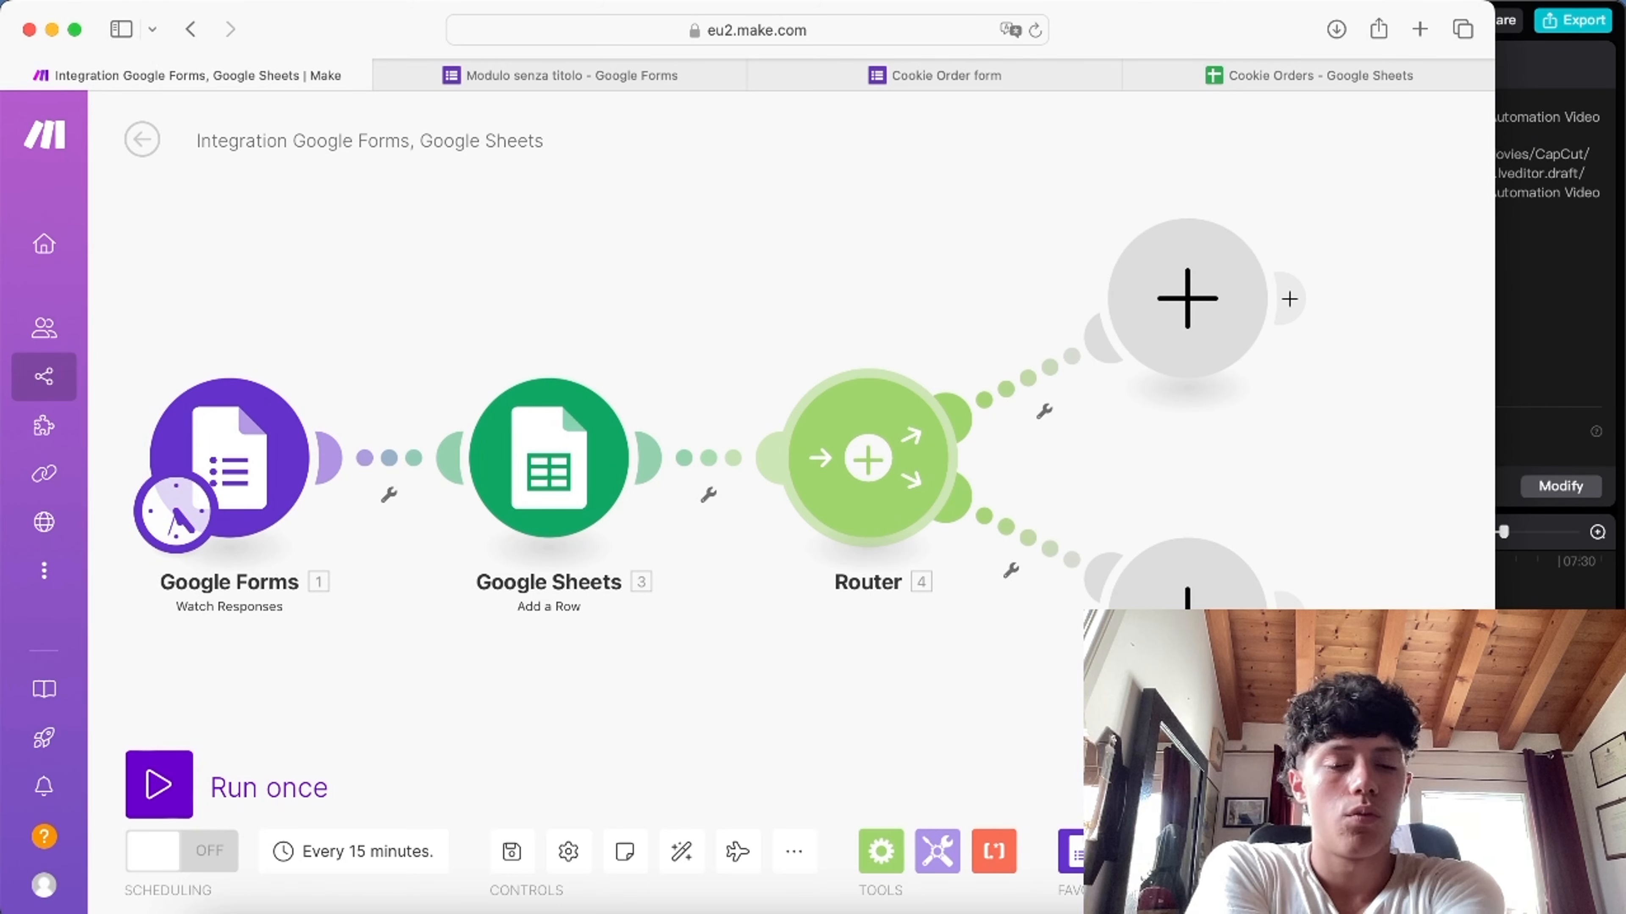
left_click(1187, 298)
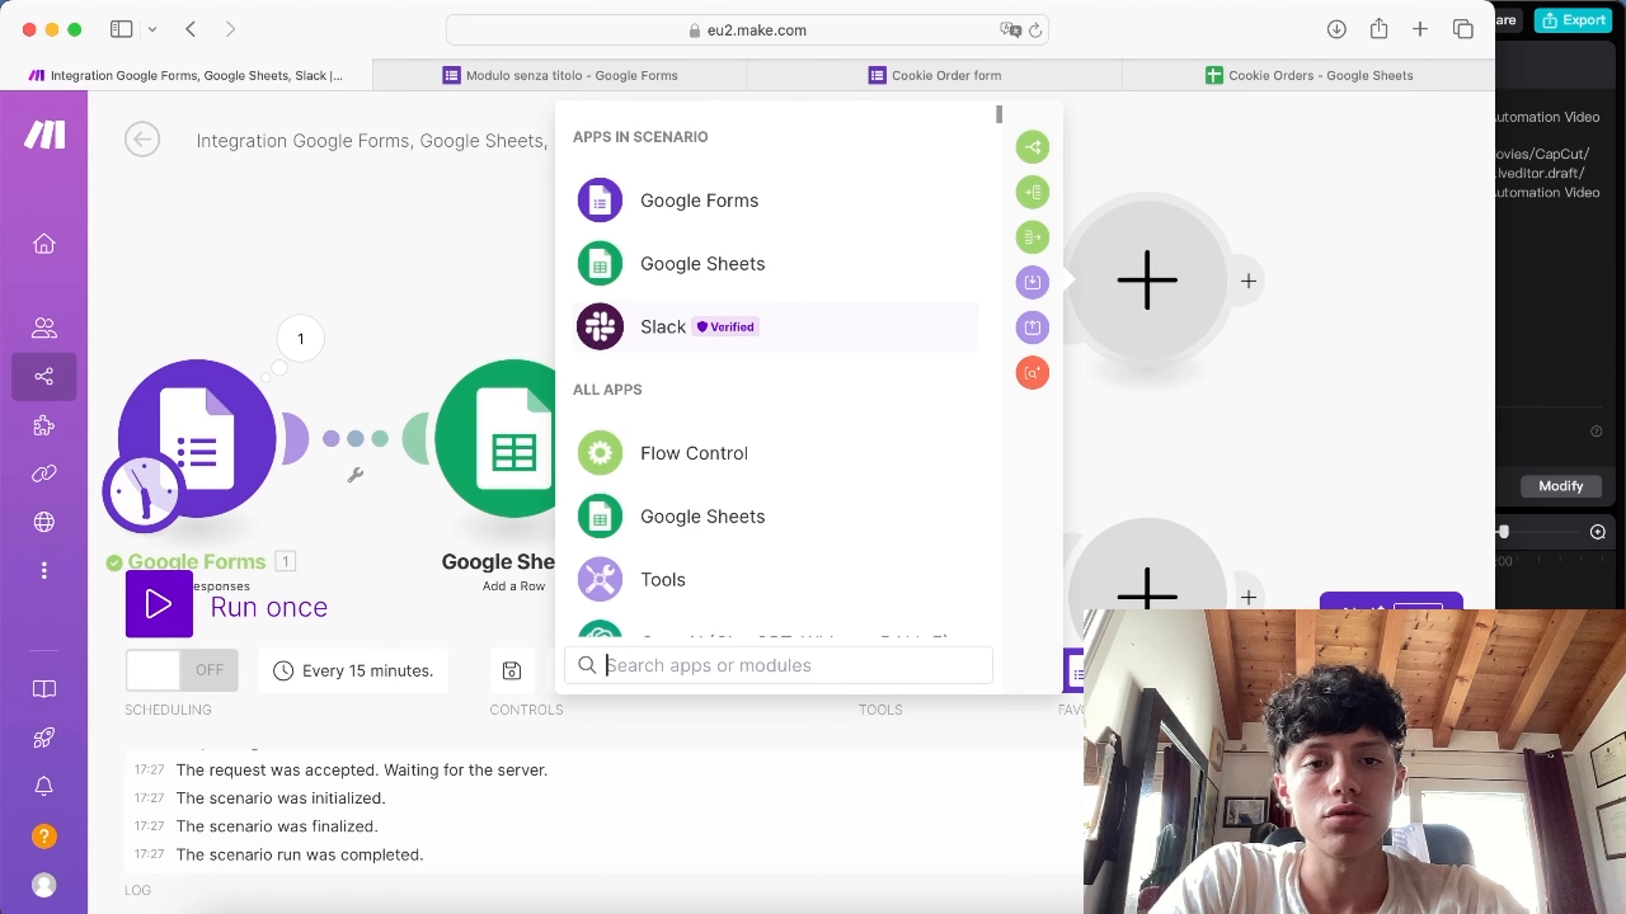
left_click(1292, 477)
scroll(1291, 477, "down", 2)
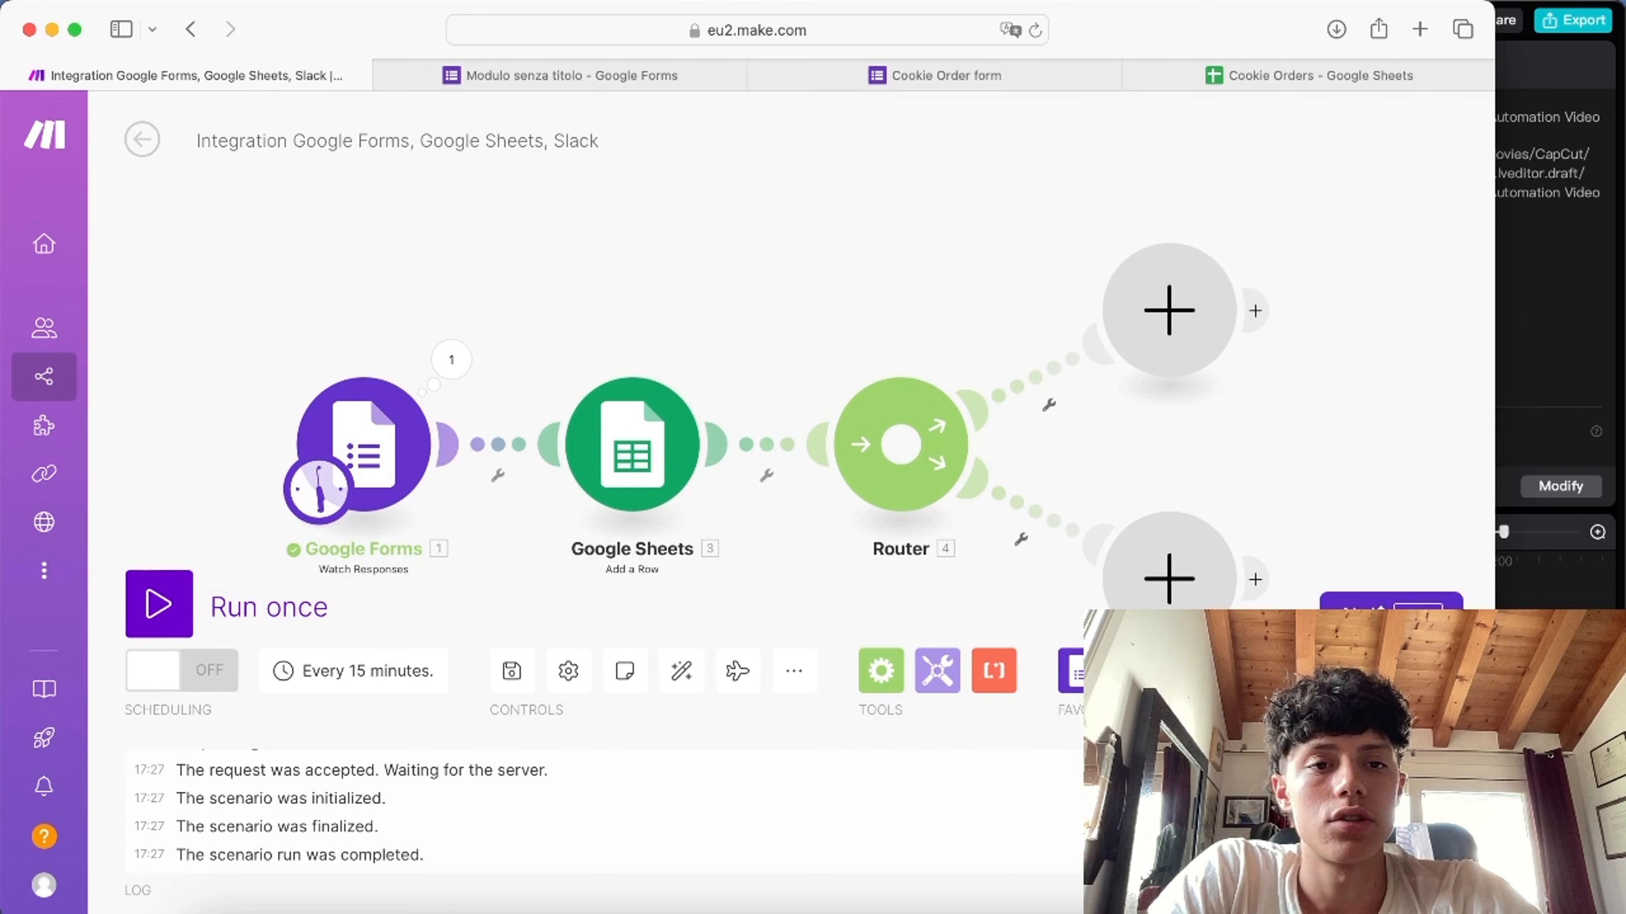
left_click_drag(1292, 477, 1192, 387)
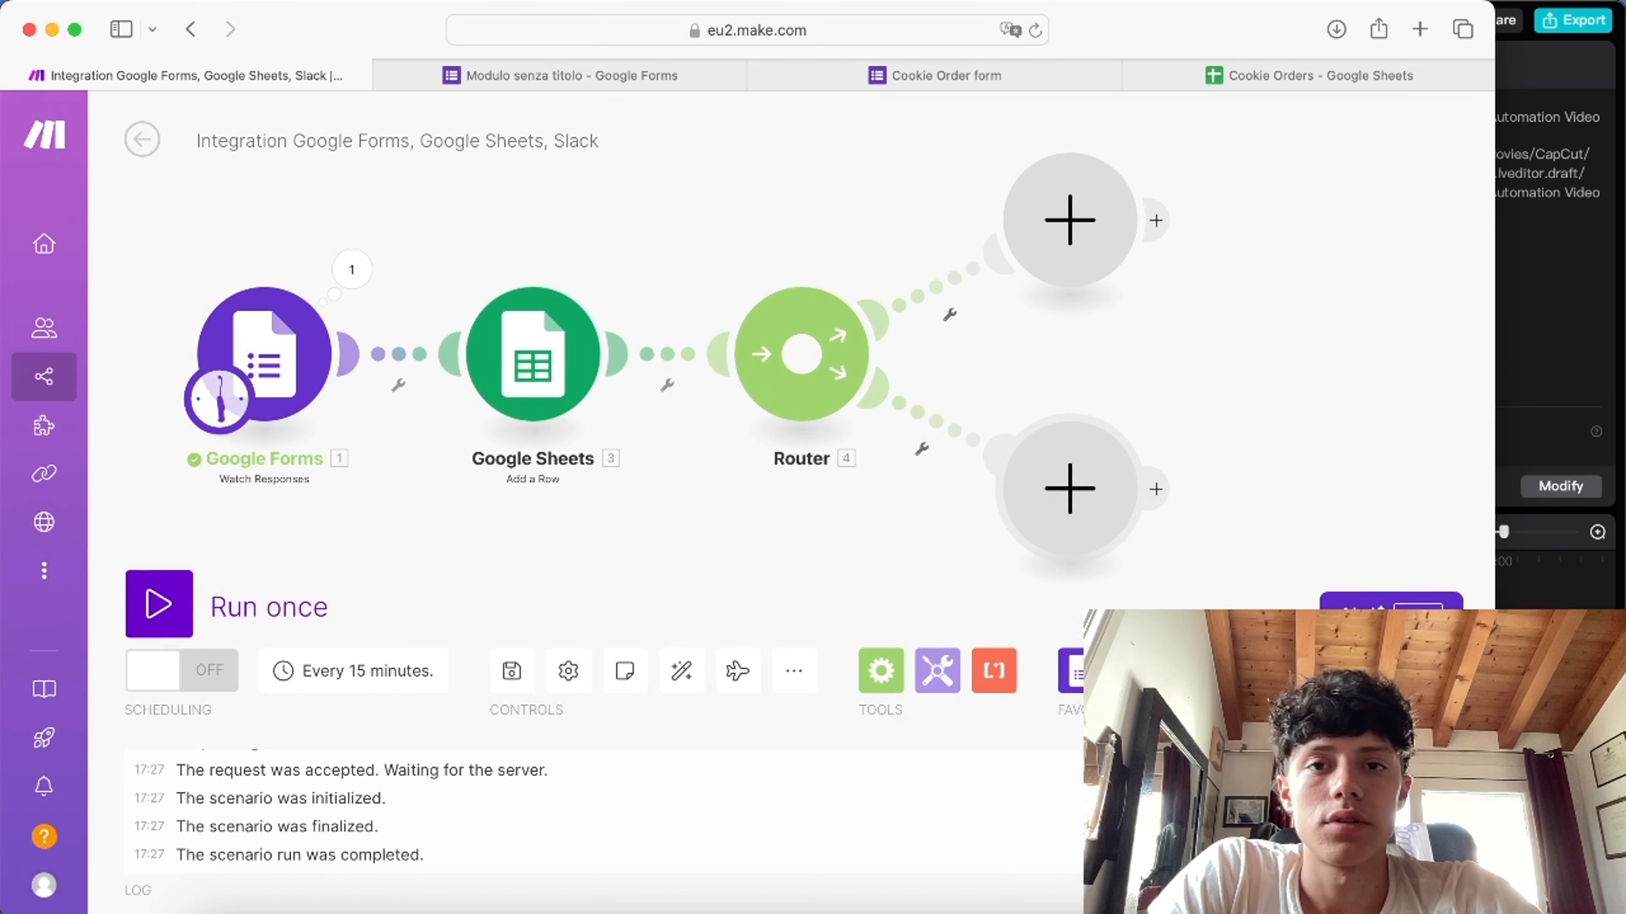
left_click(1069, 488)
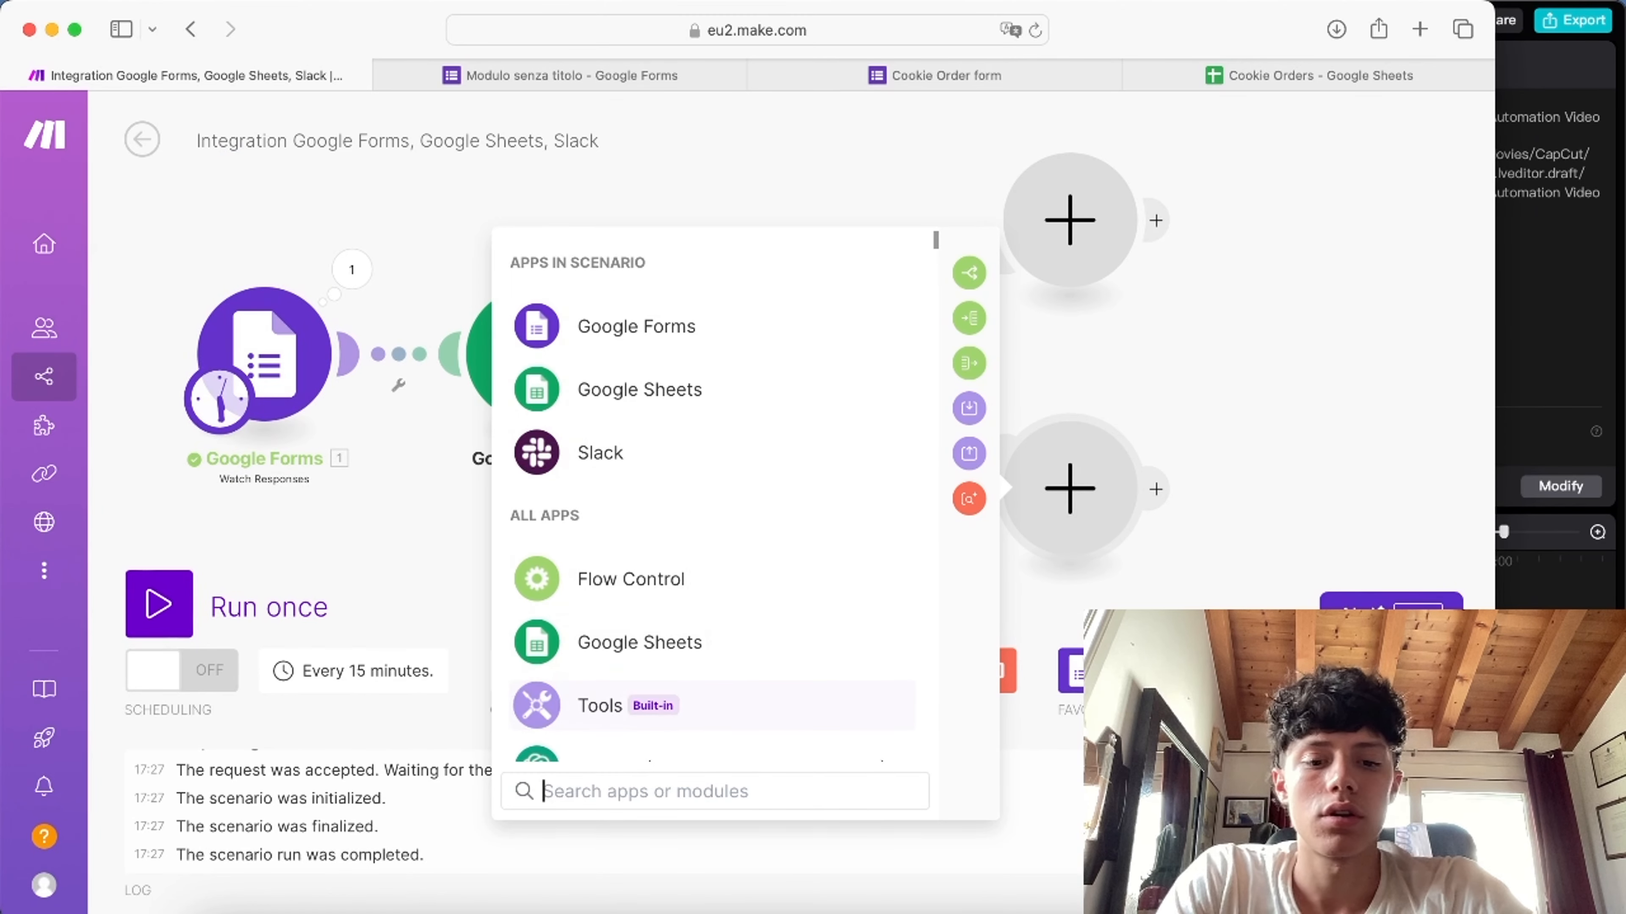
left_click(1146, 334)
scroll(1146, 333, "up", 1)
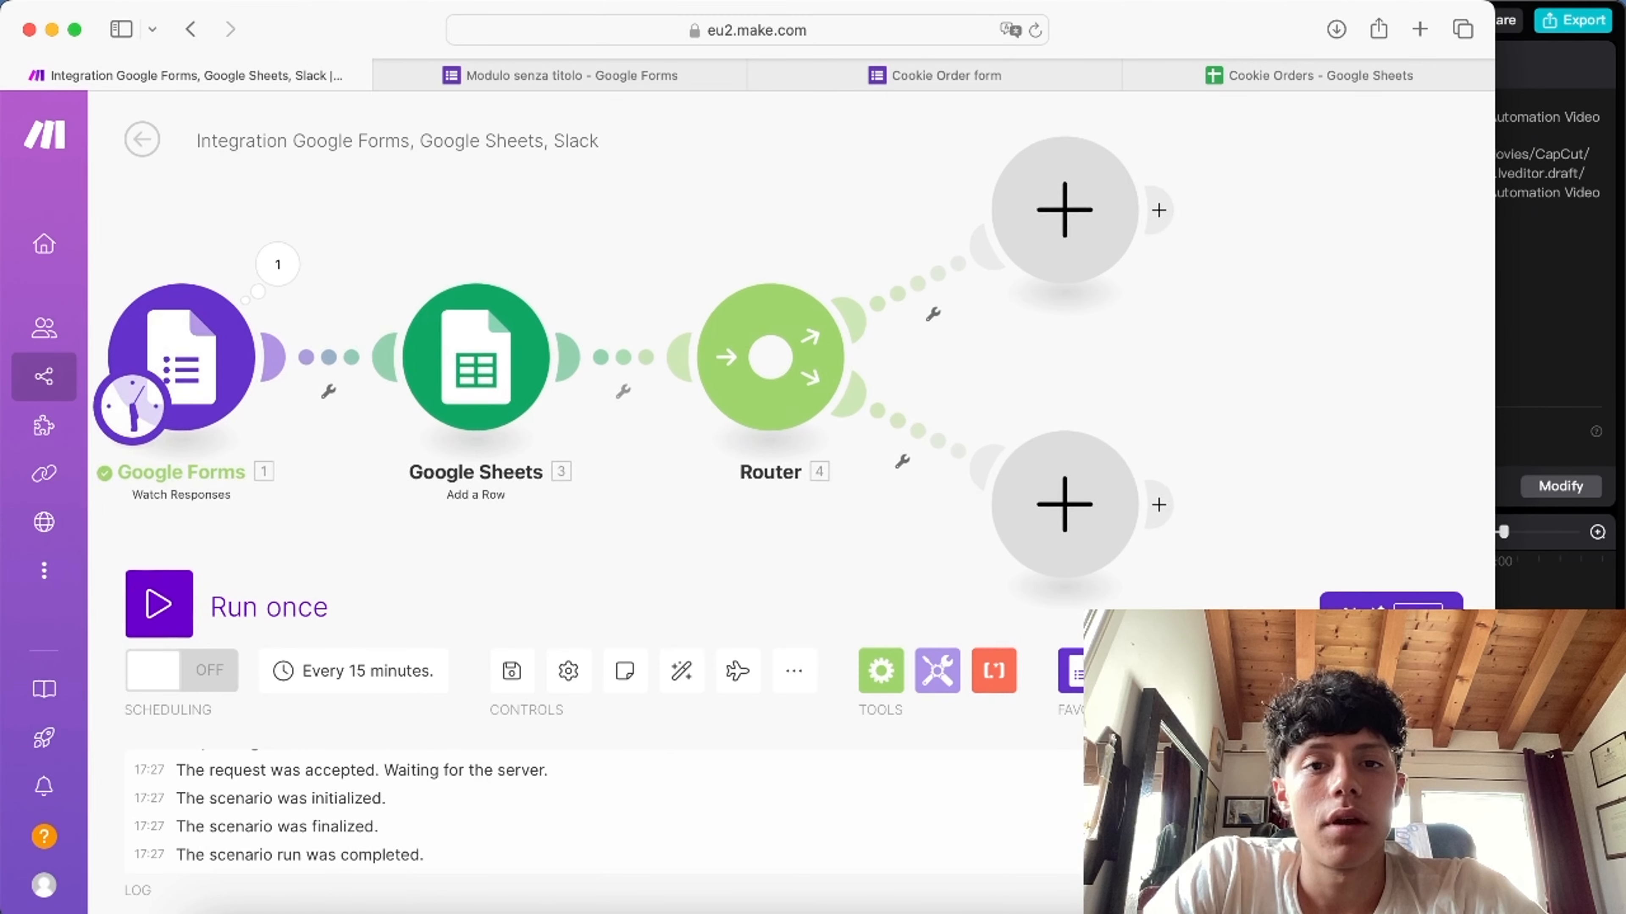
scroll(1145, 359, "down", 1)
left_click_drag(1088, 359, 1143, 367)
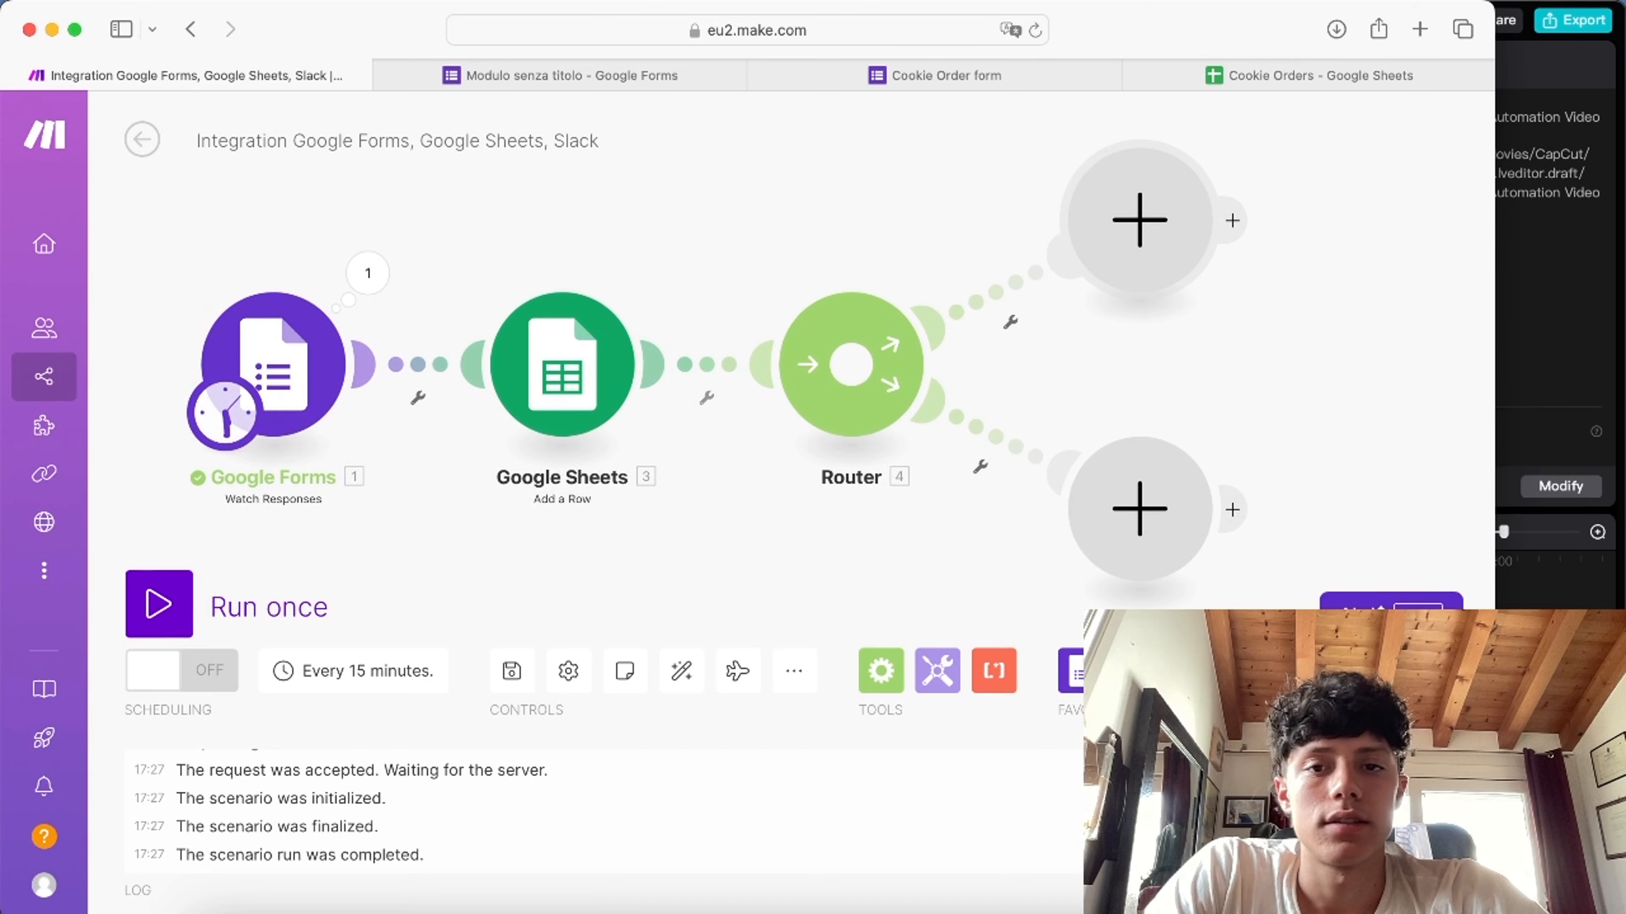
Step: Add a Slack Create a Message module to the Router's upper branch
left_click(1140, 221)
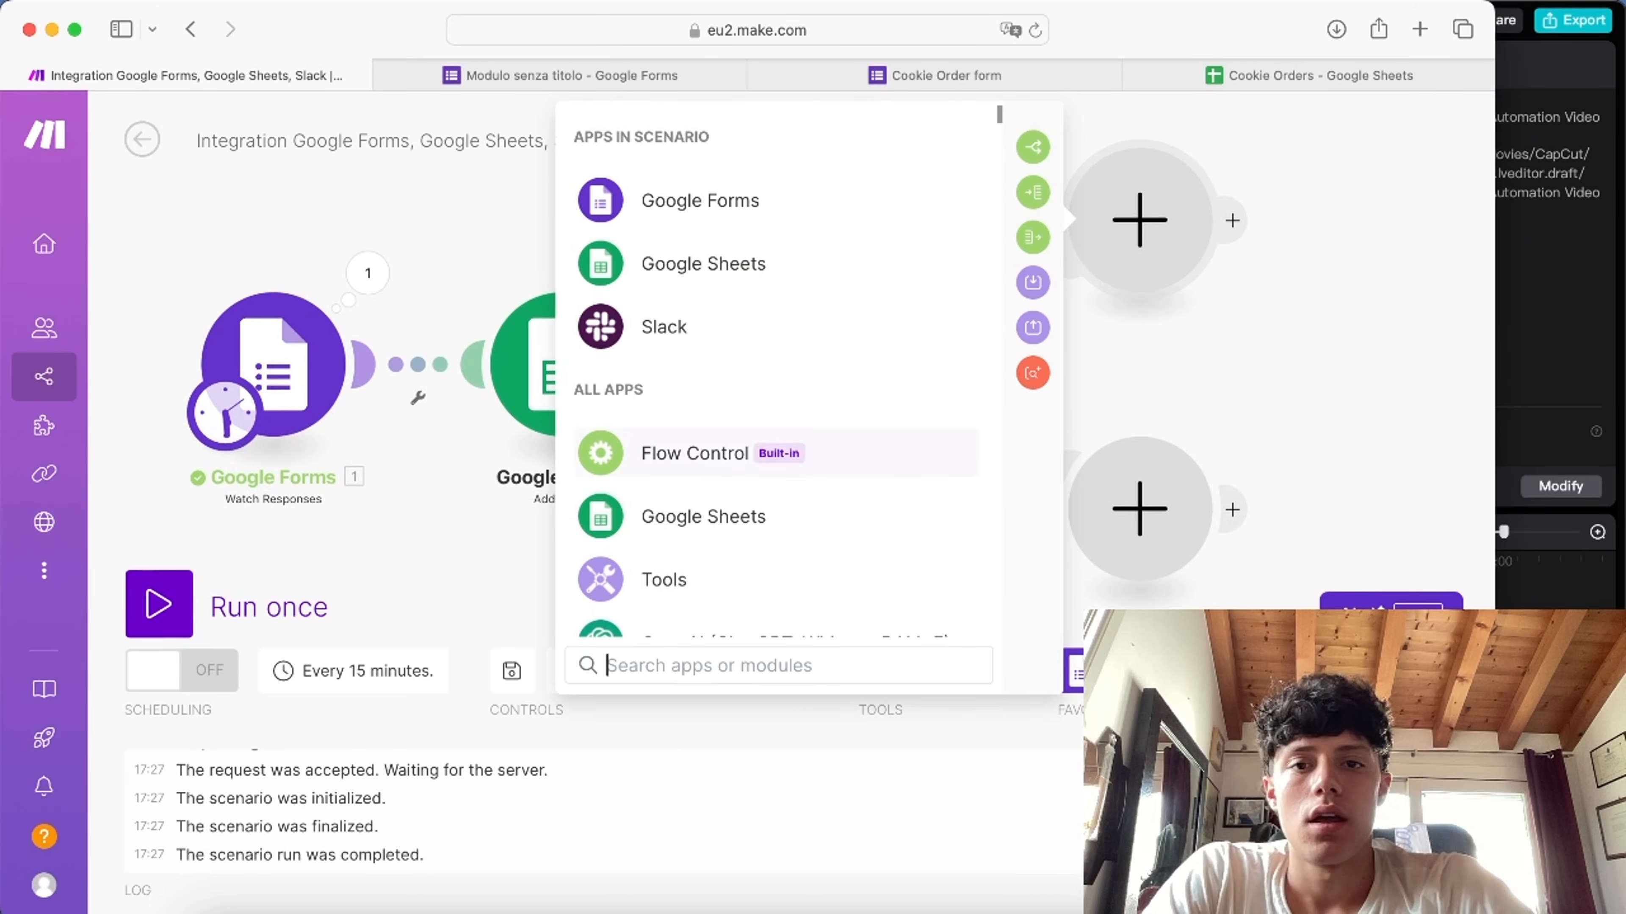
left_click(664, 326)
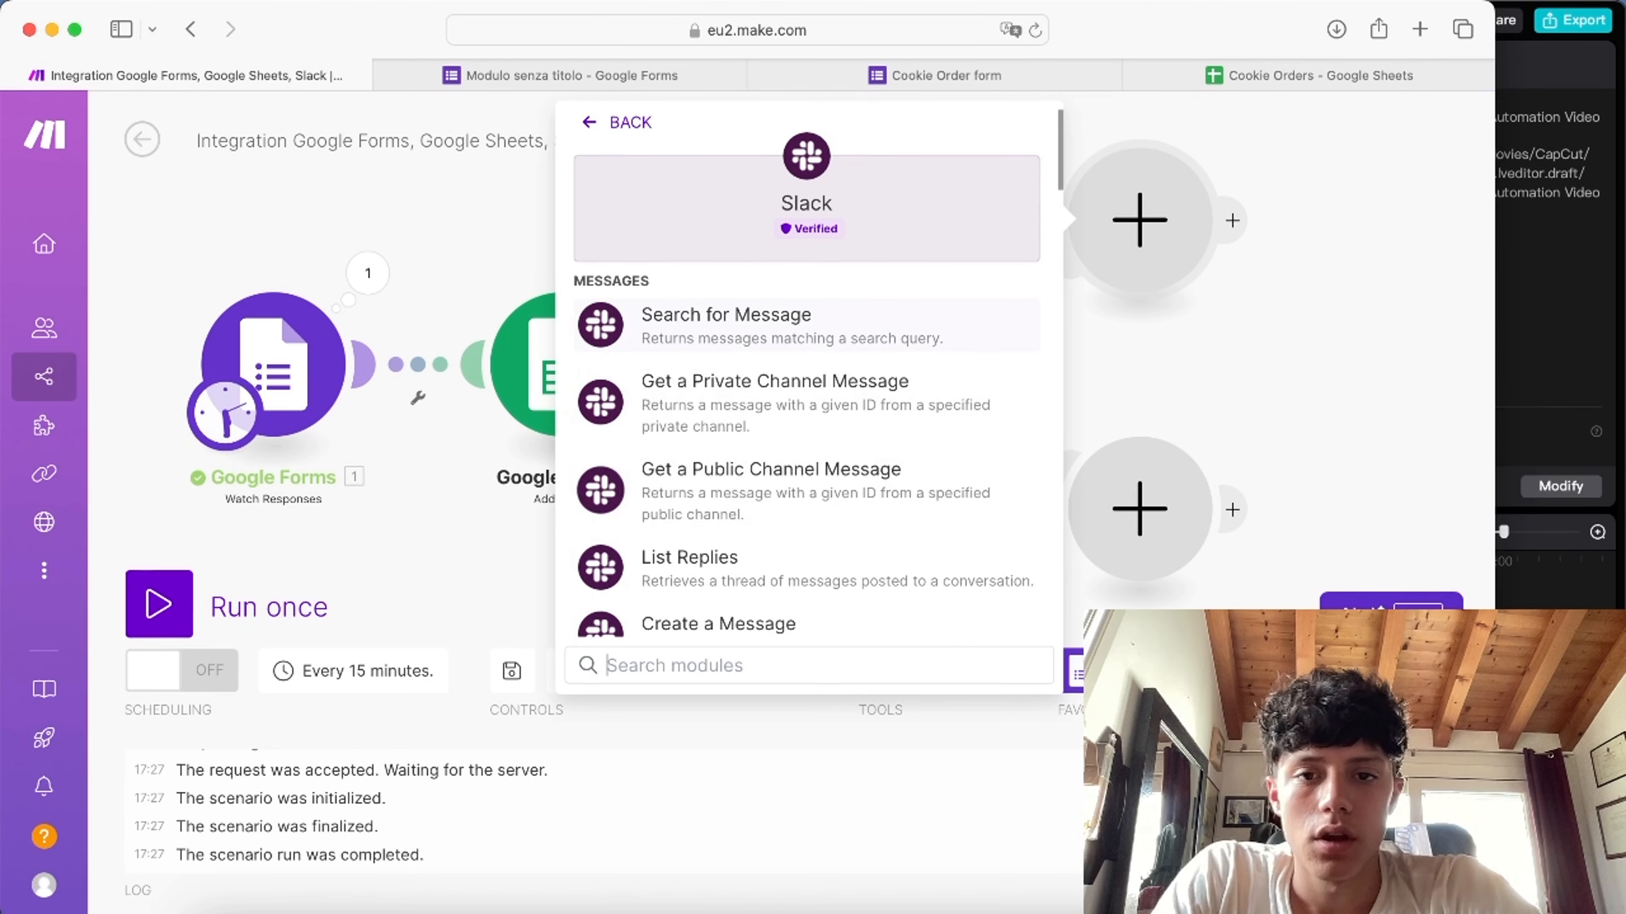
scroll(807, 474, "down", 3)
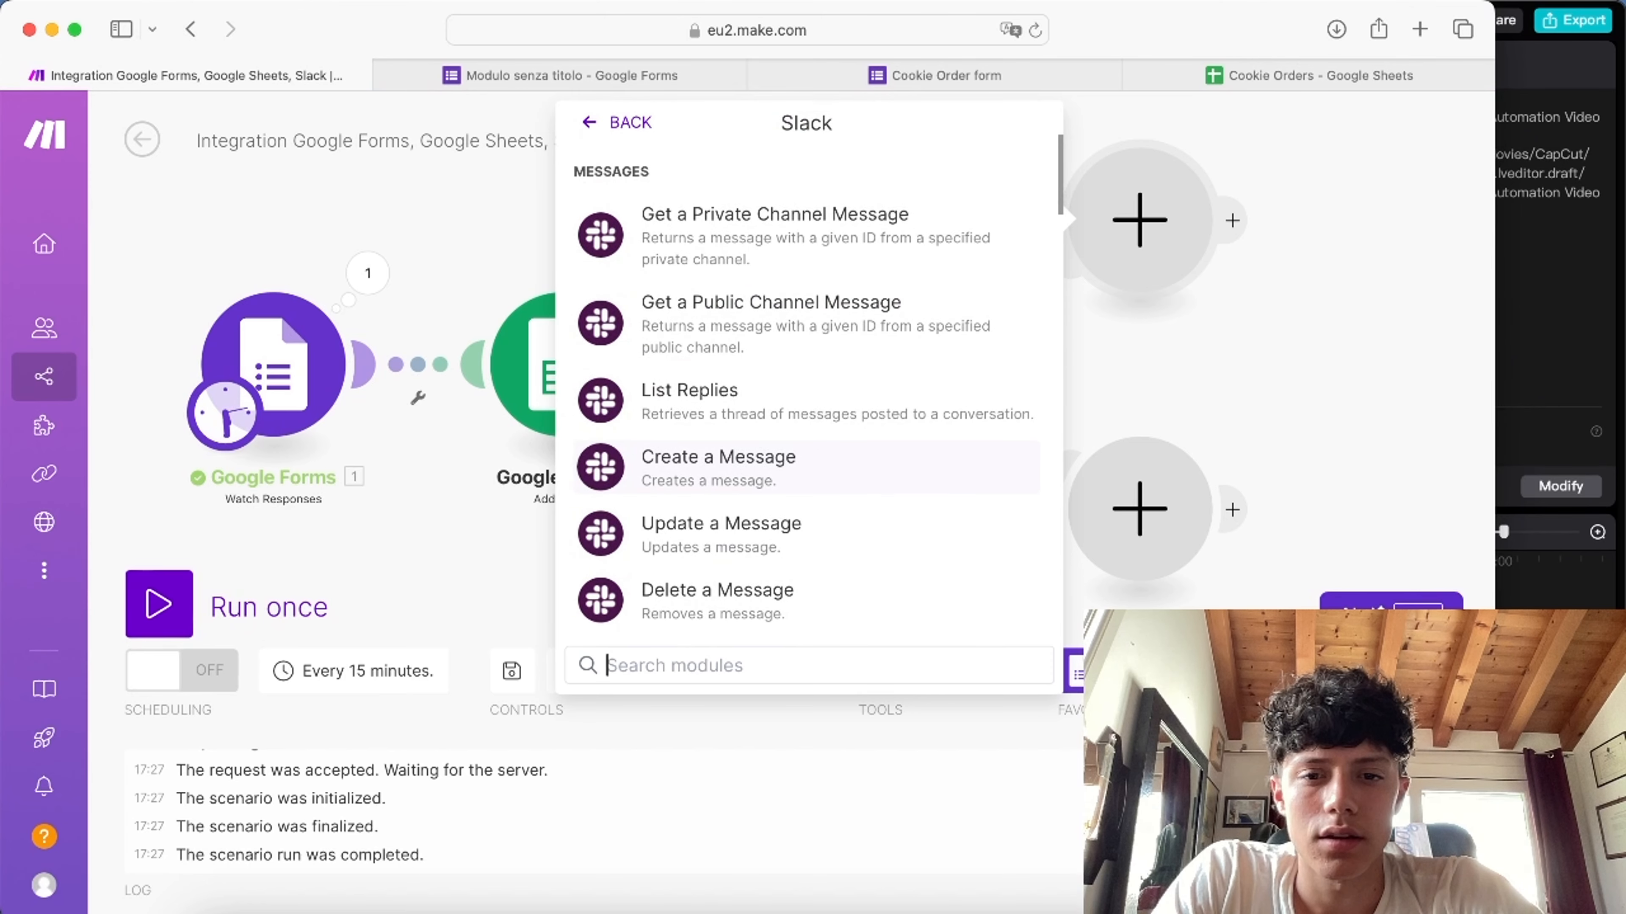
left_click(718, 462)
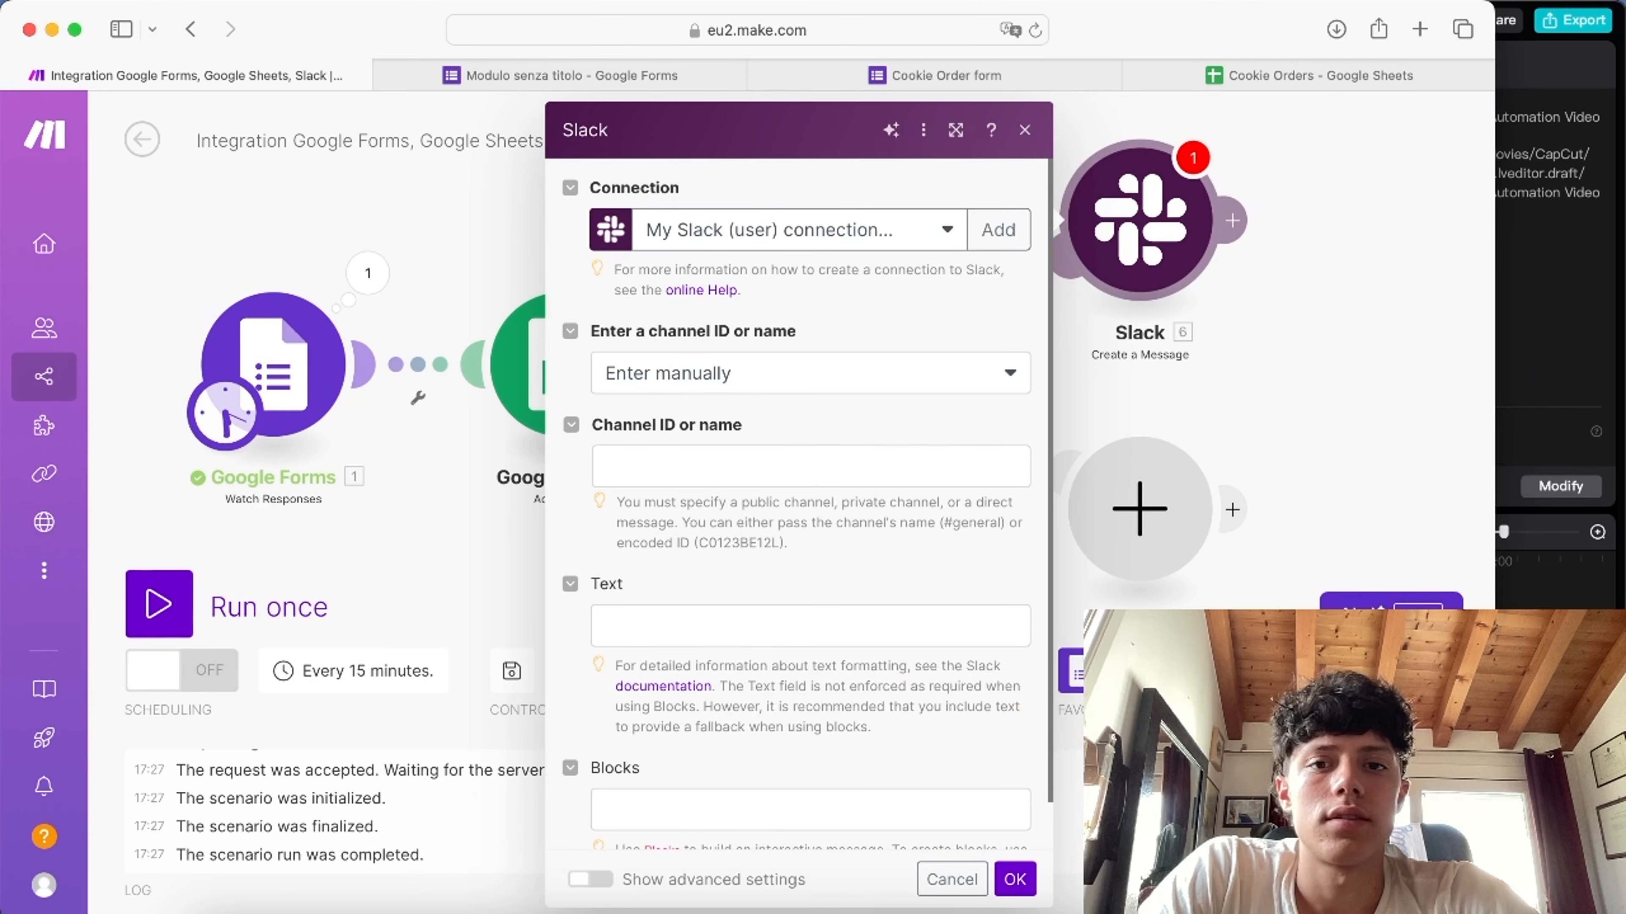
Step: Have the Slack message's channel selected from the list and choose the public channel order-fullfilment-
left_click(666, 378)
left_click(674, 451)
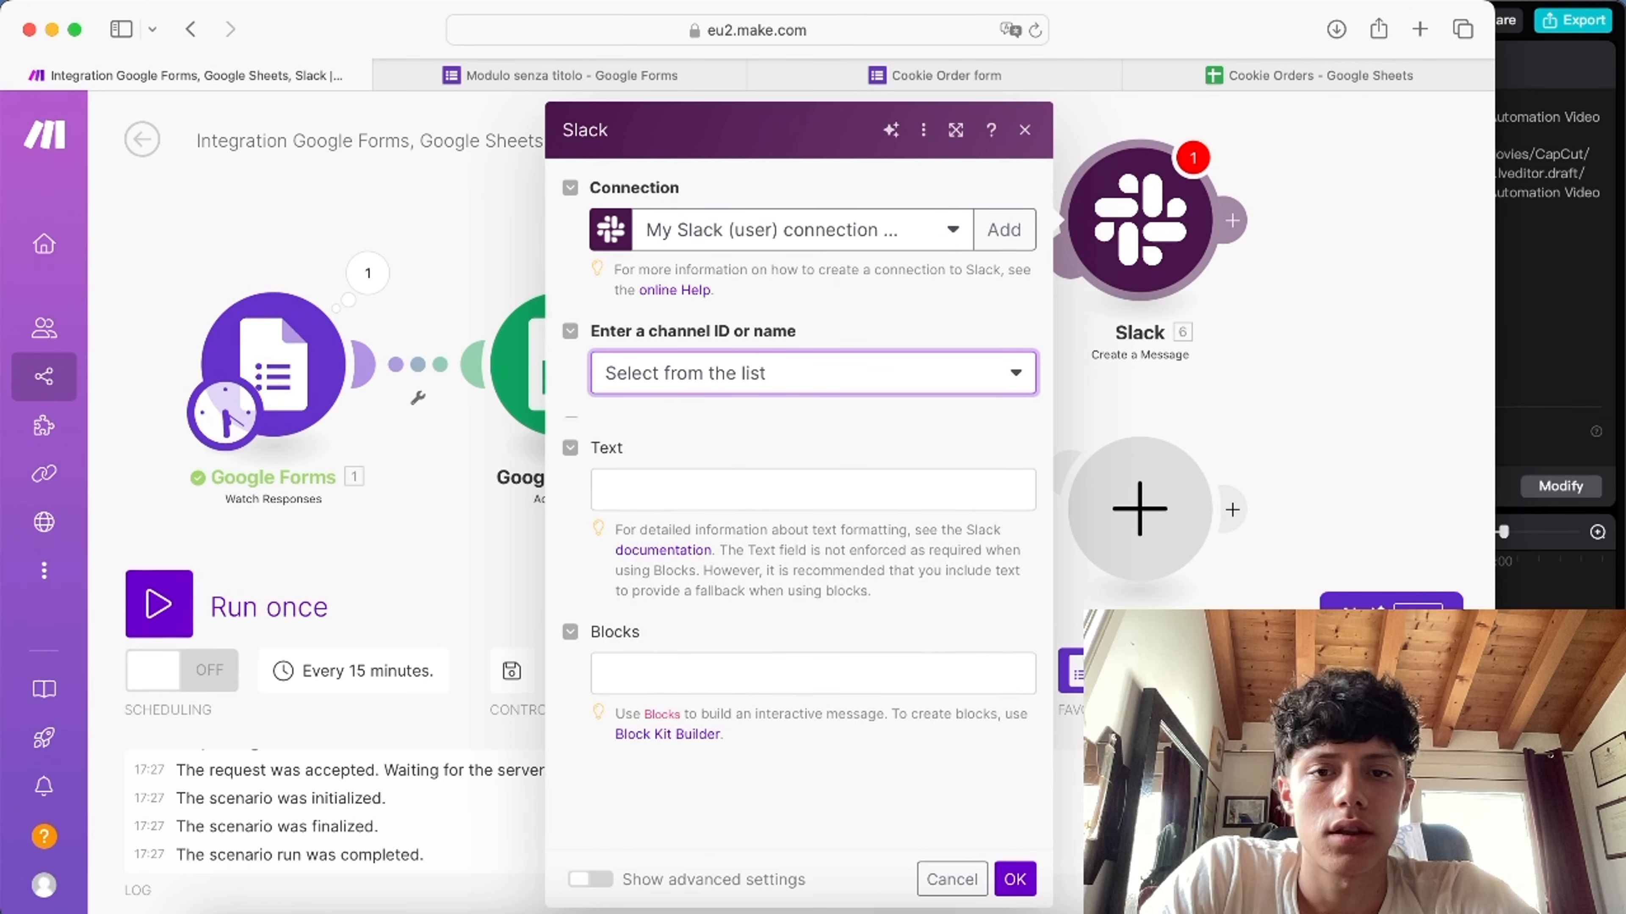
scroll(800, 480, "down", 1)
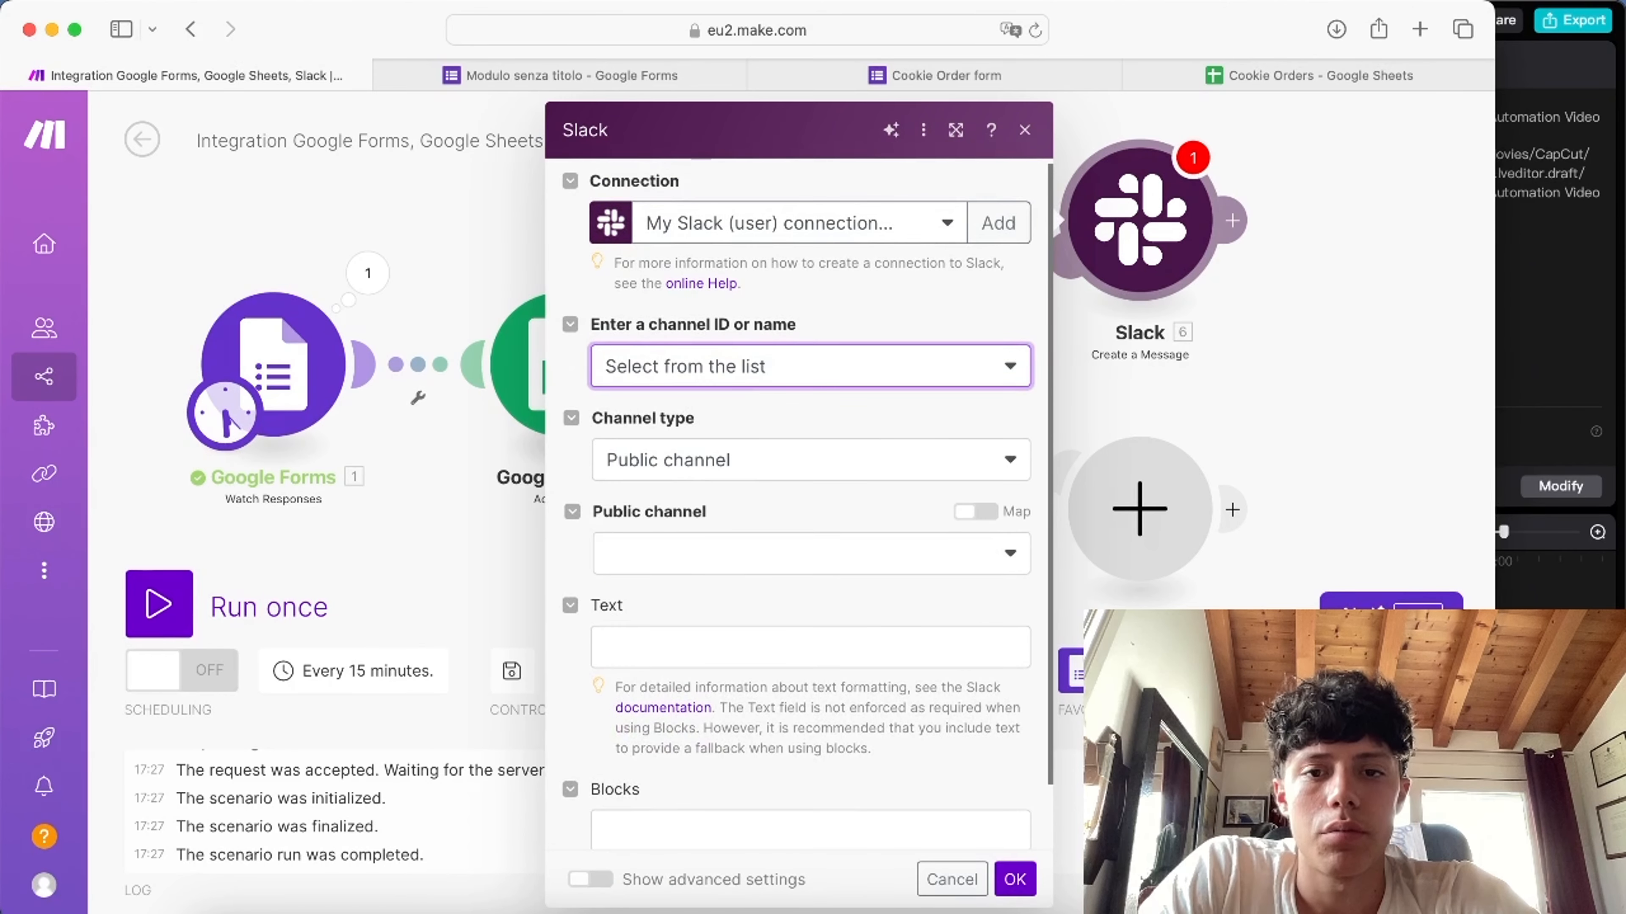
left_click(780, 552)
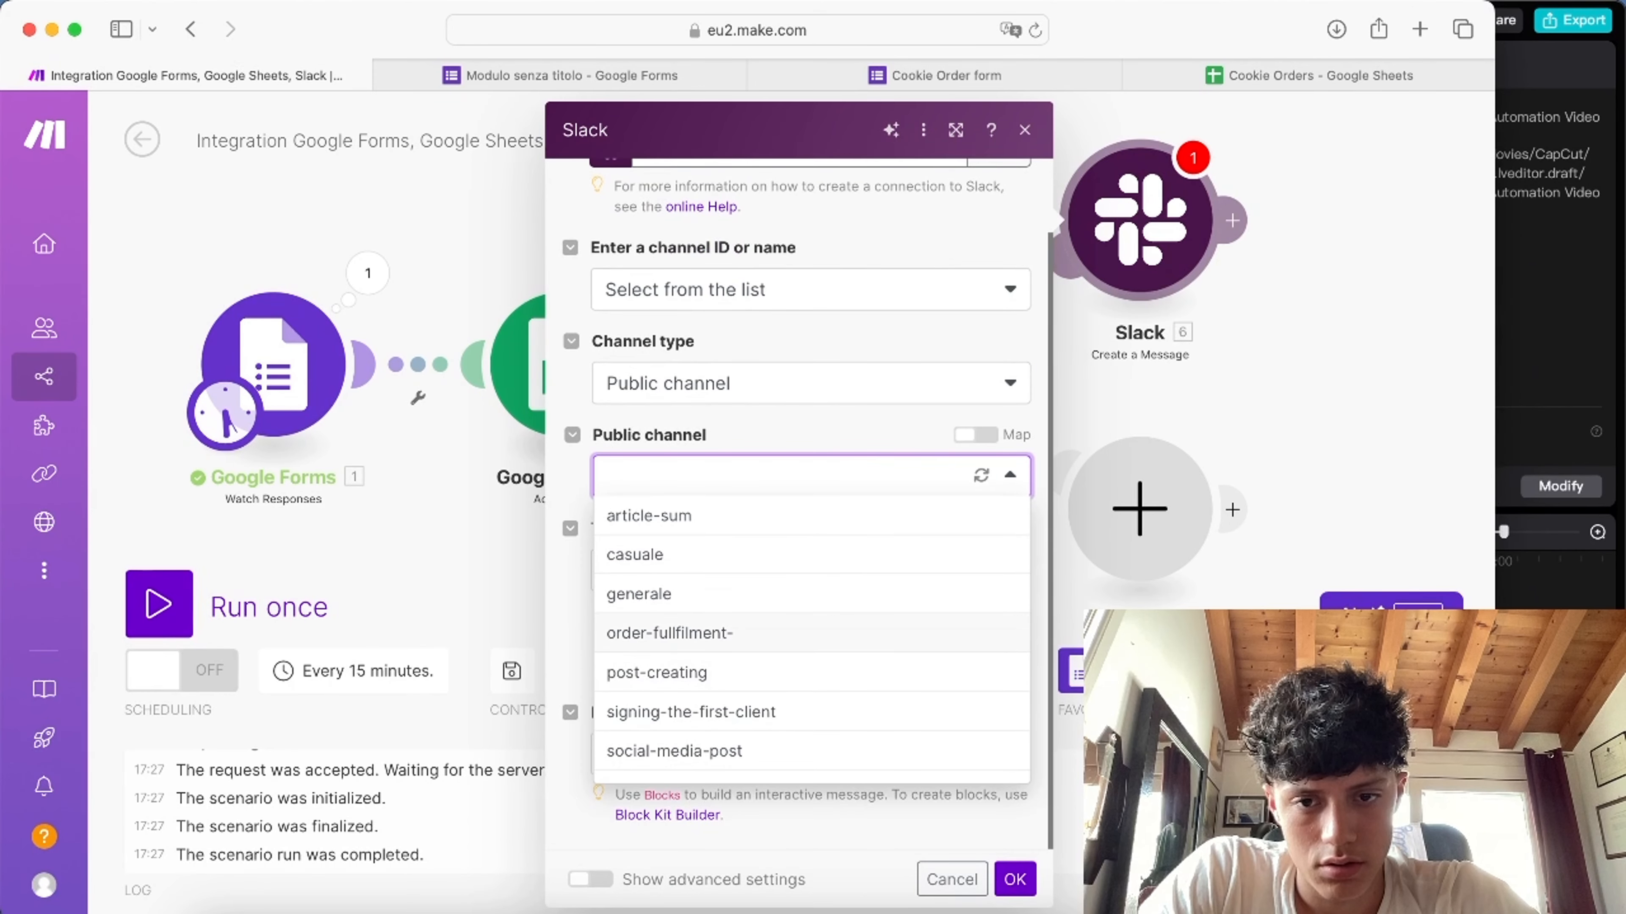
left_click(704, 632)
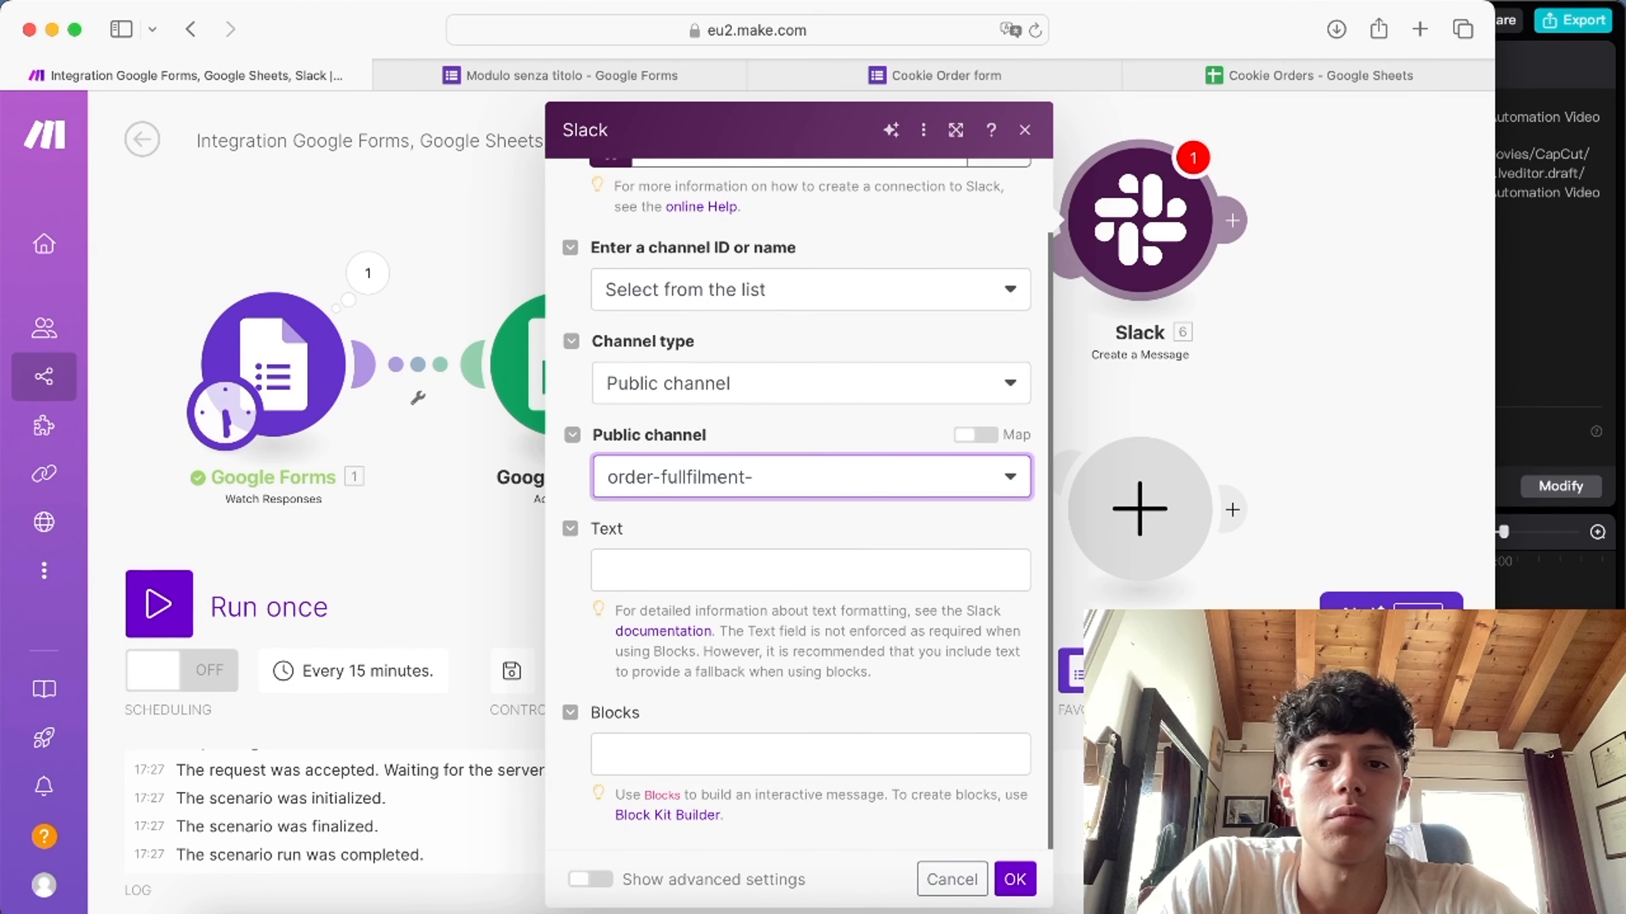
Step: Set the Slack message's text to "A new order has submitted" and confirm the module
left_click(780, 570)
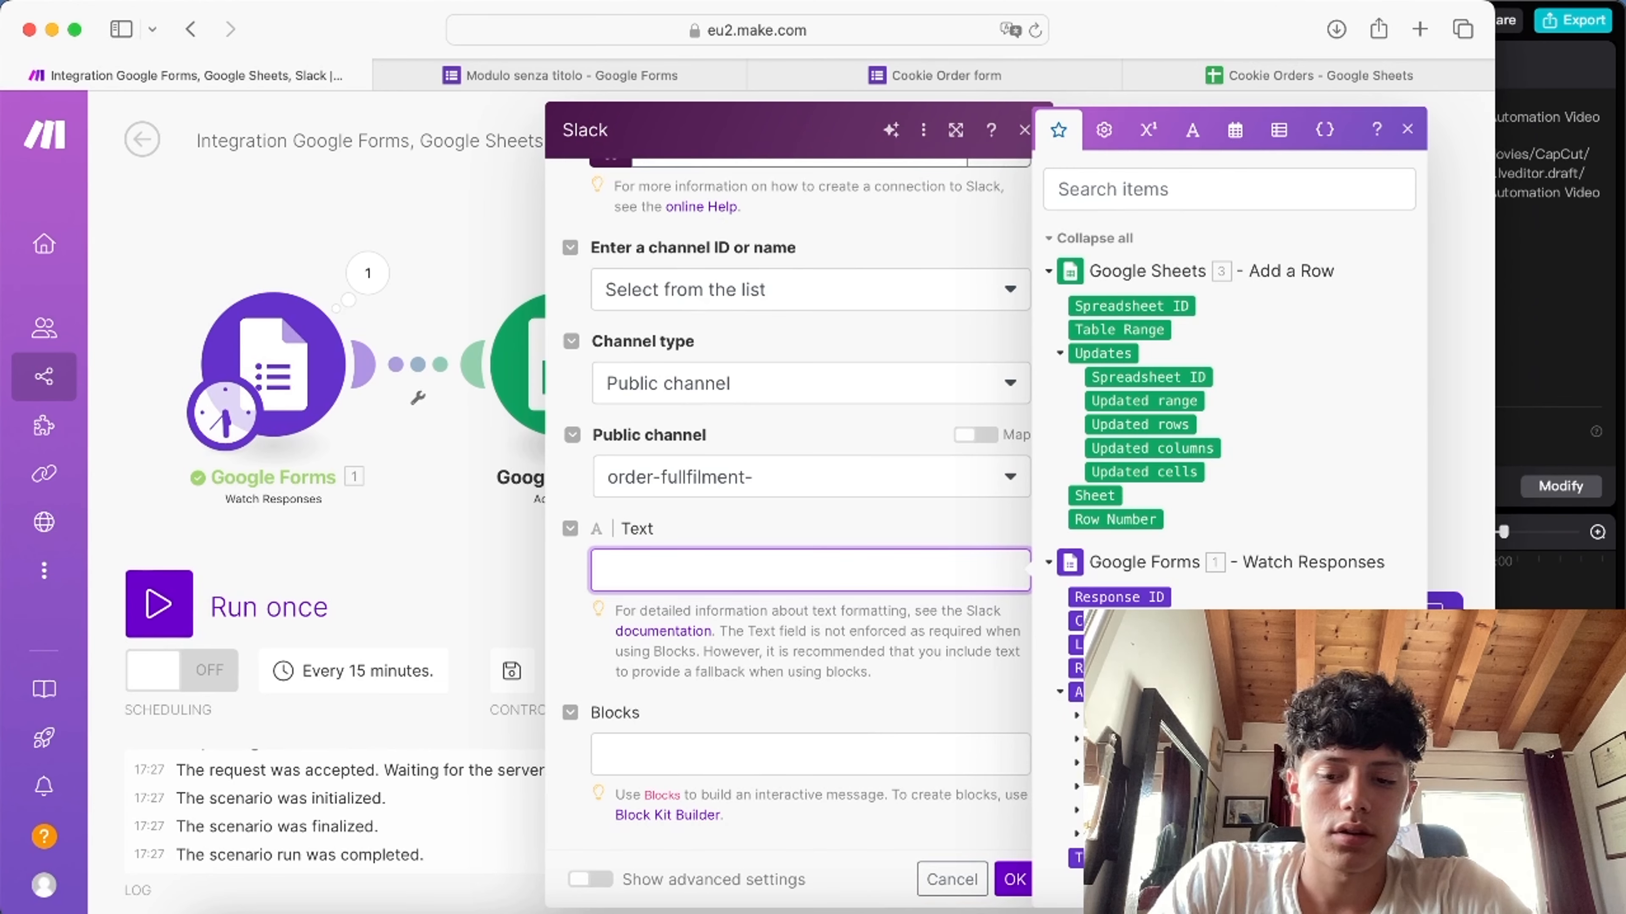
type("A new order ")
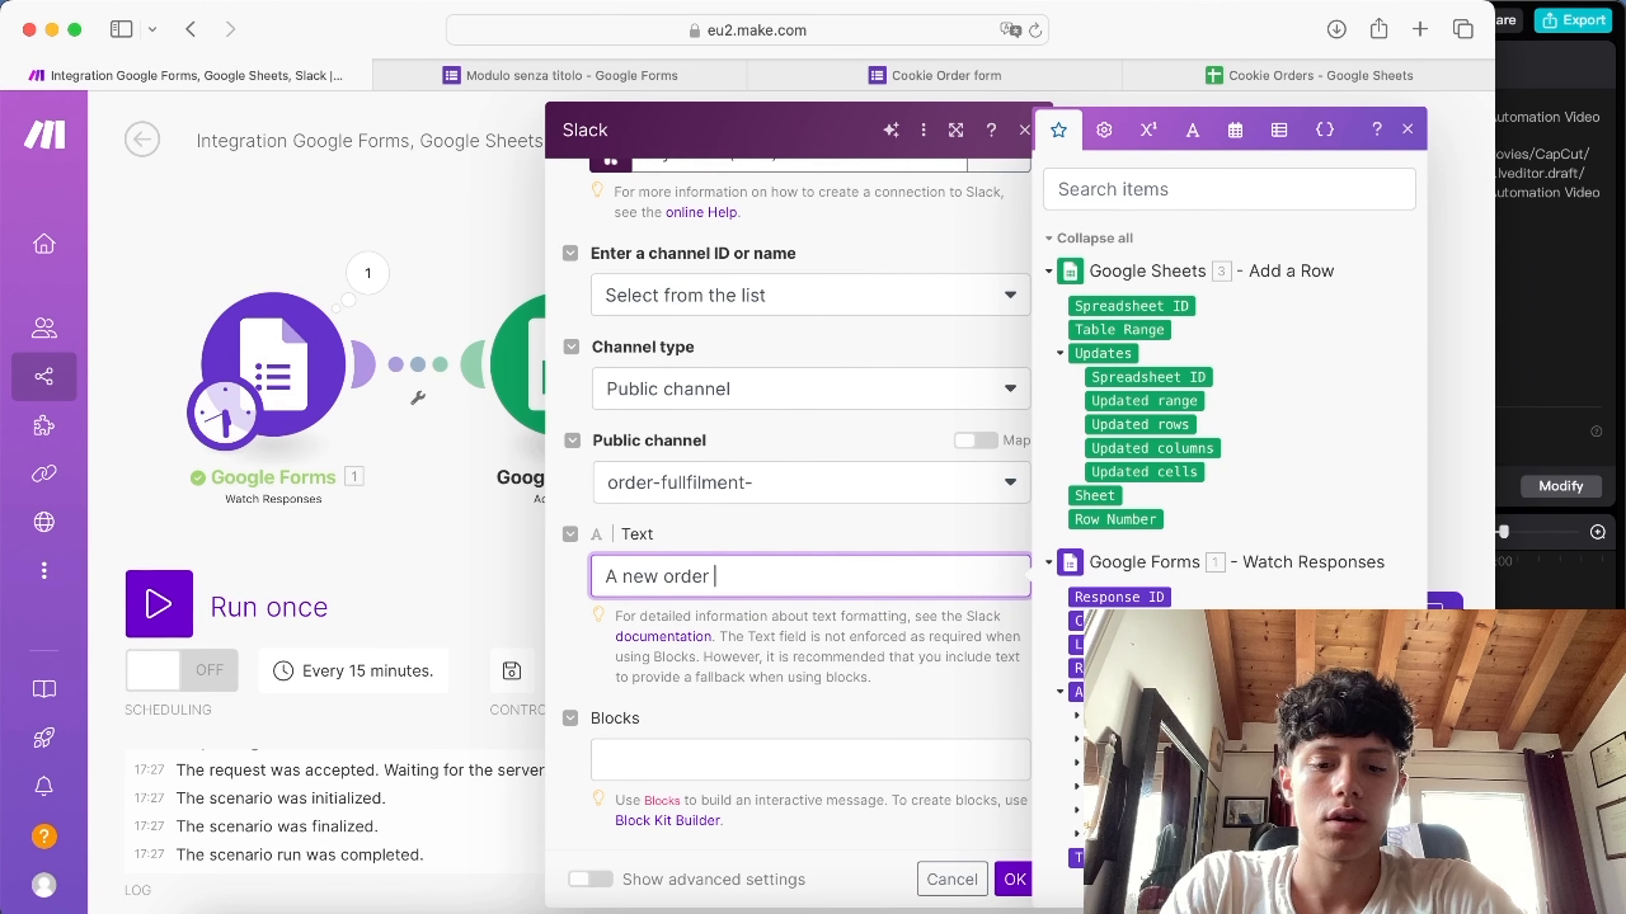
type("has subb")
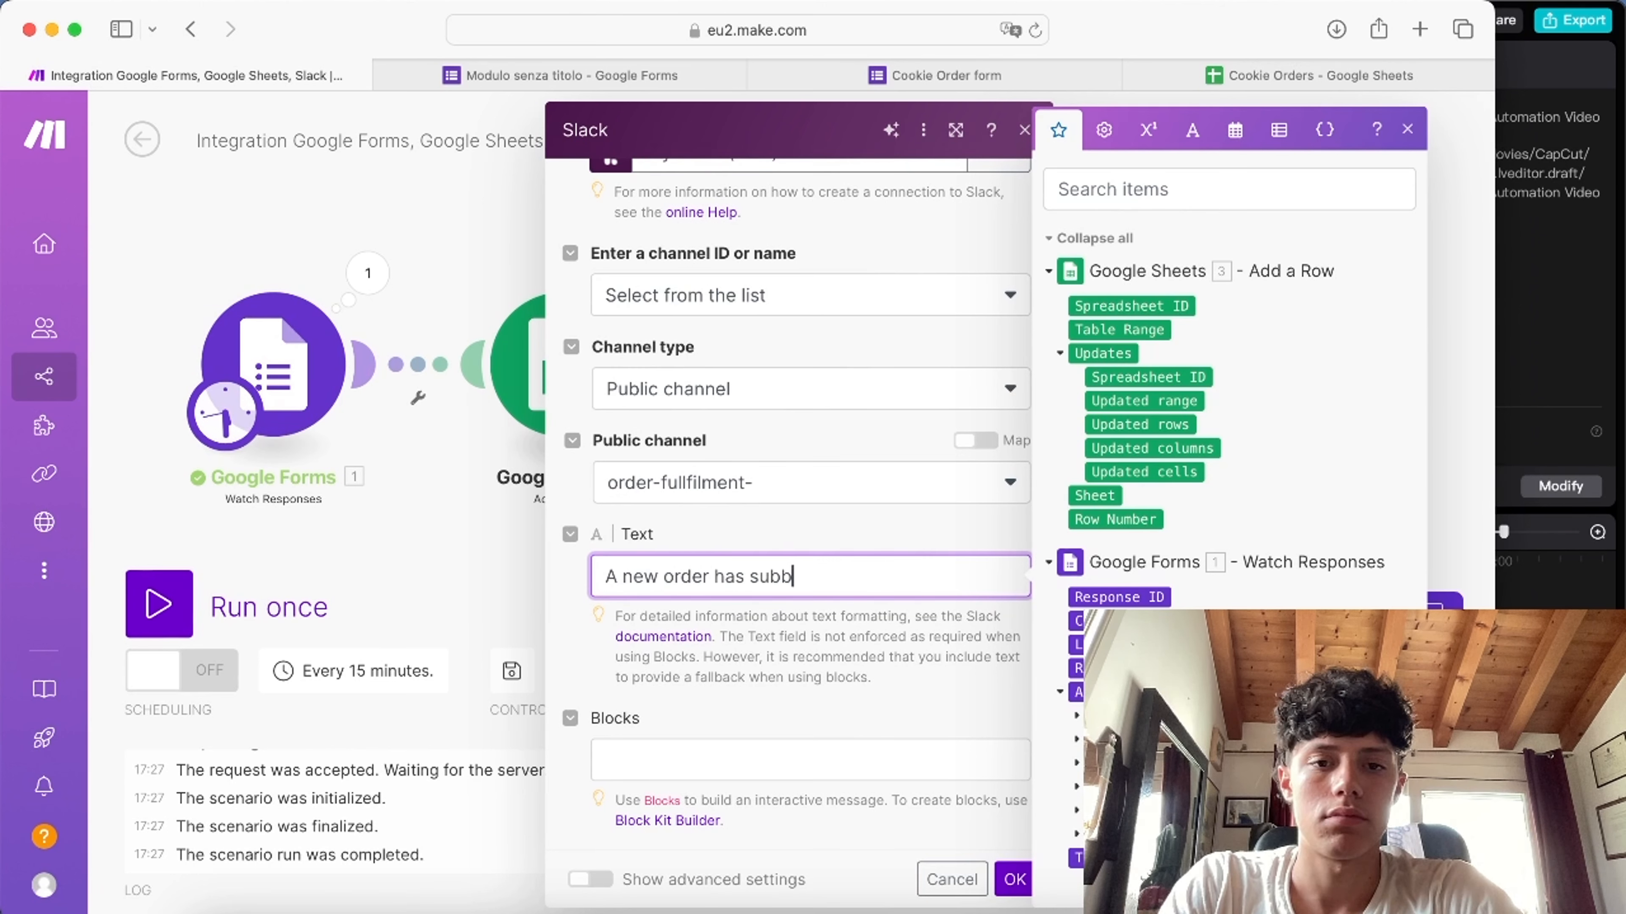
key("BackSpace")
type("mitted")
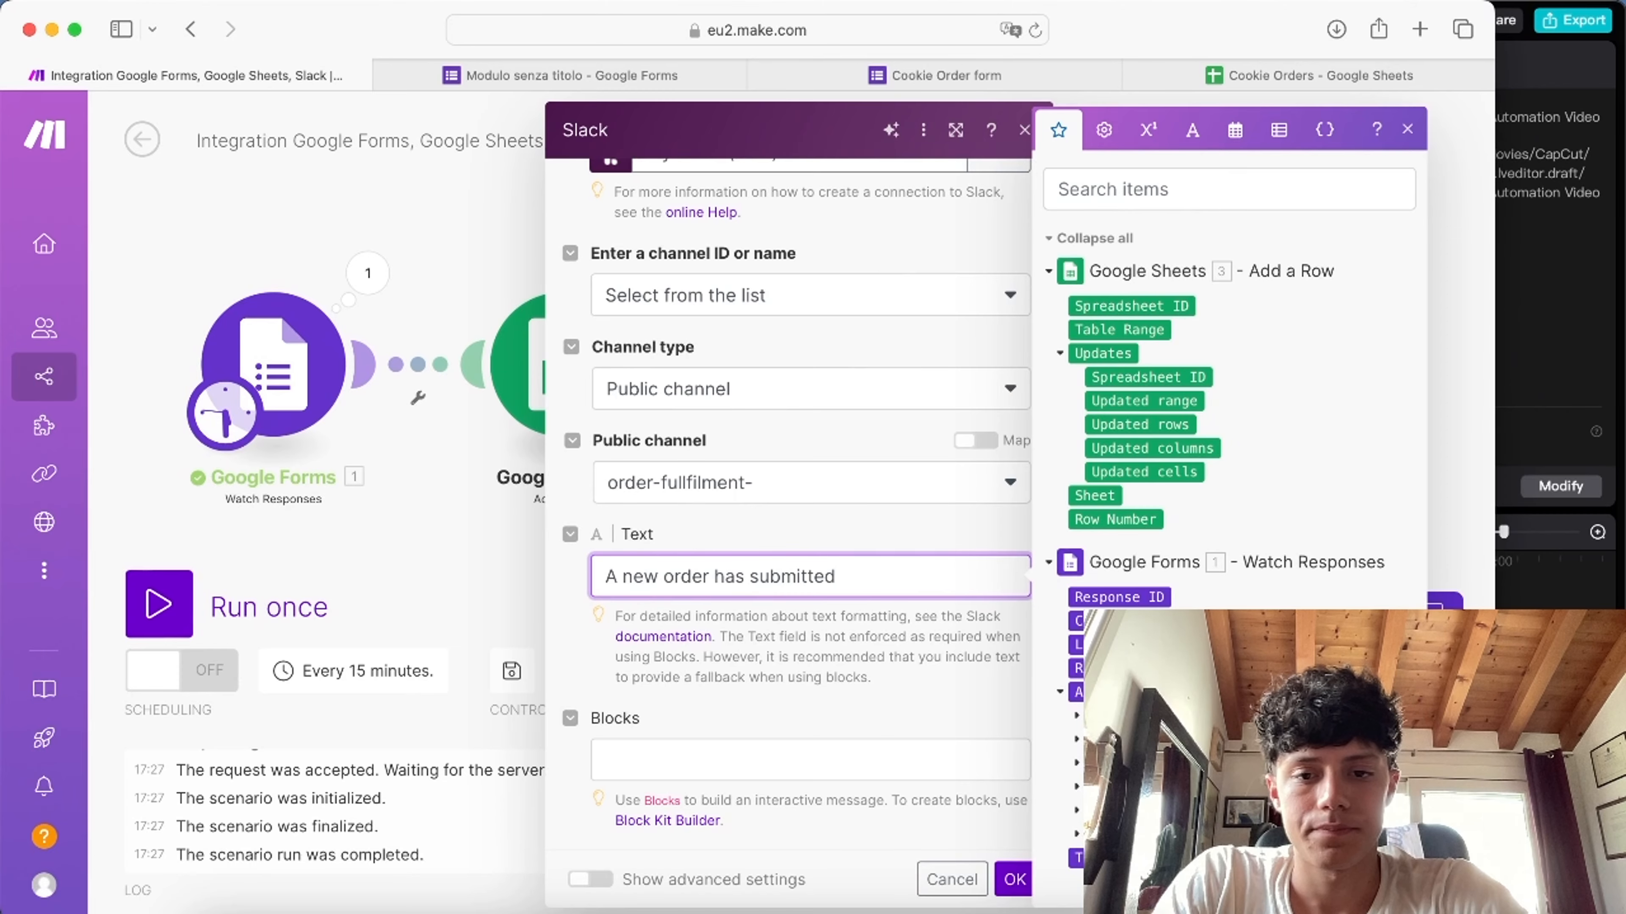
scroll(809, 576, "down", 1)
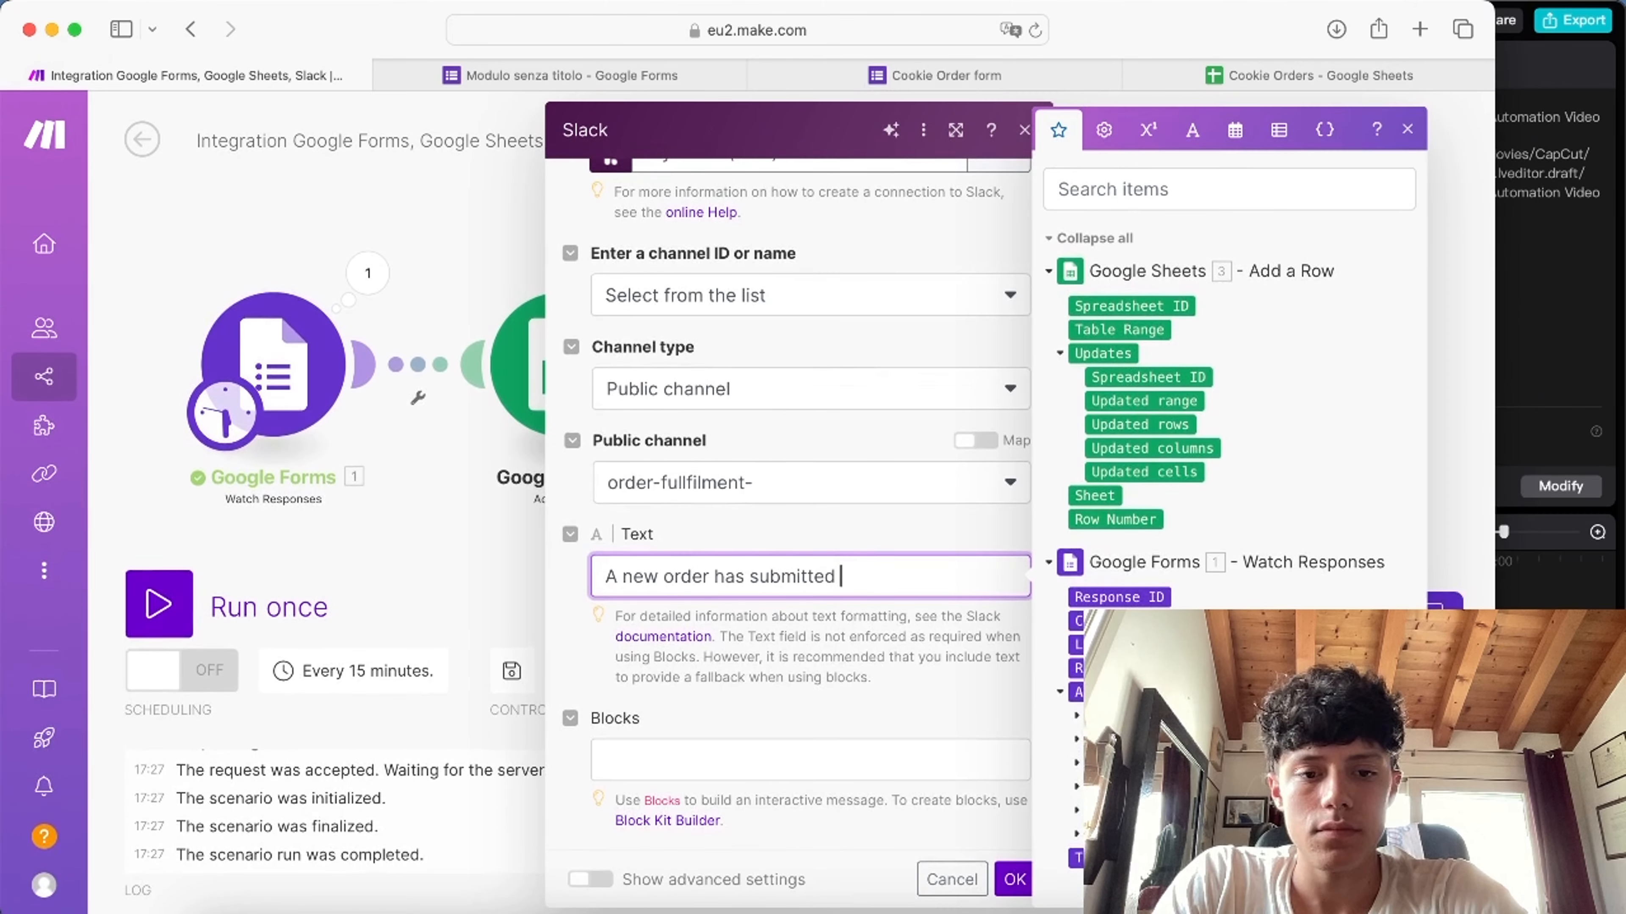
left_click(1014, 879)
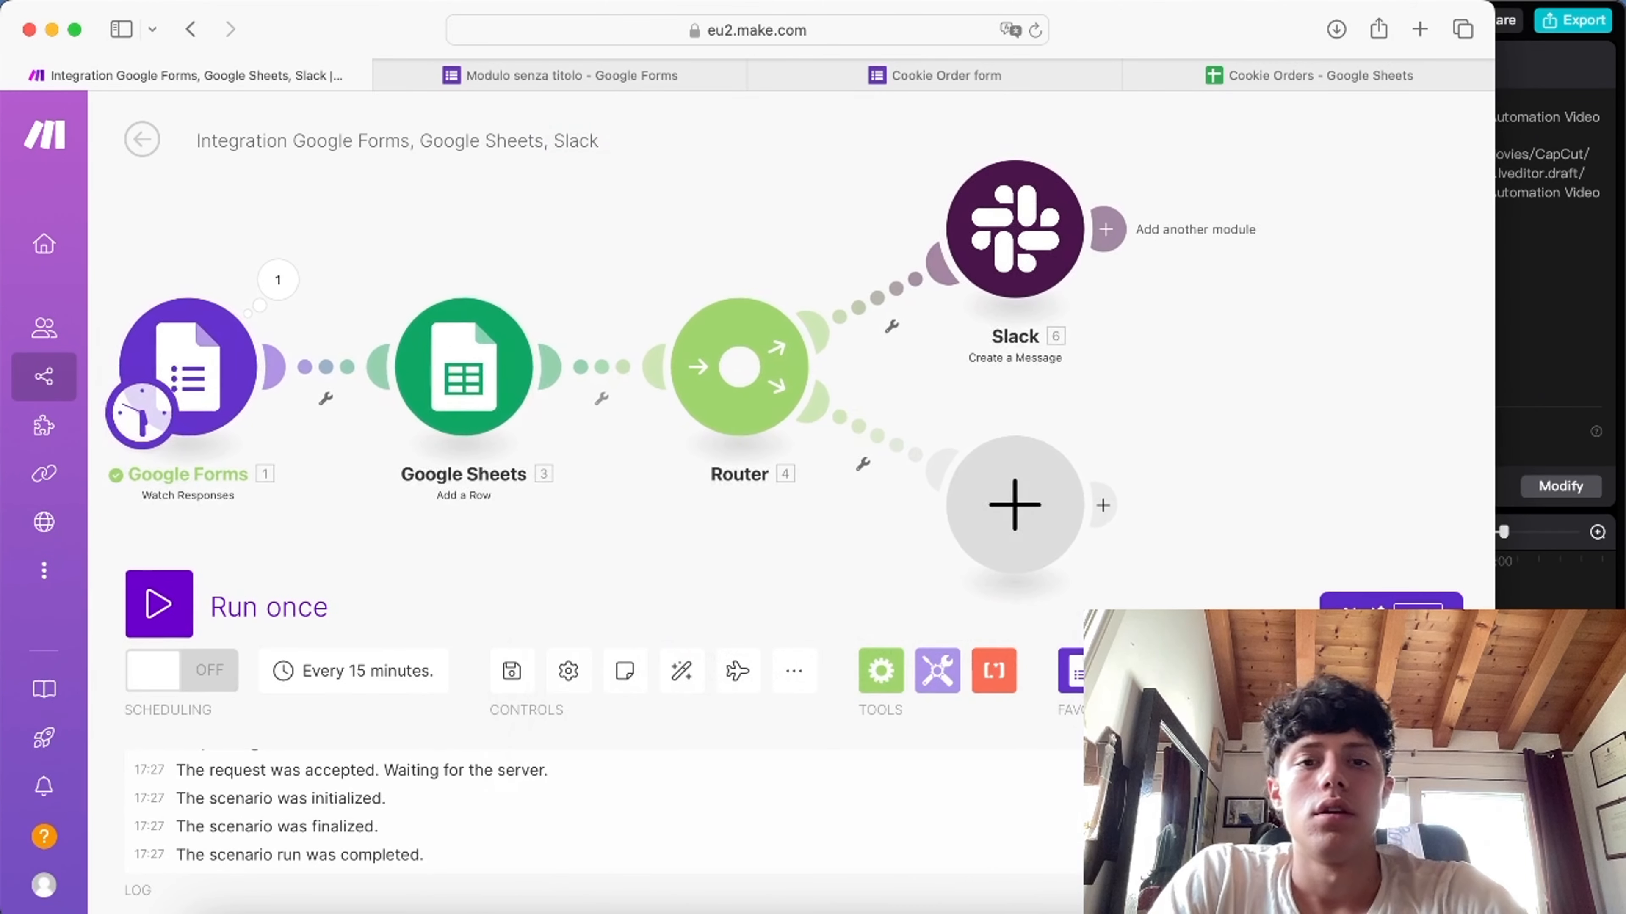
Step: Add a built-in Email Send an Email module to the Router's empty lower branch
left_click(1038, 502)
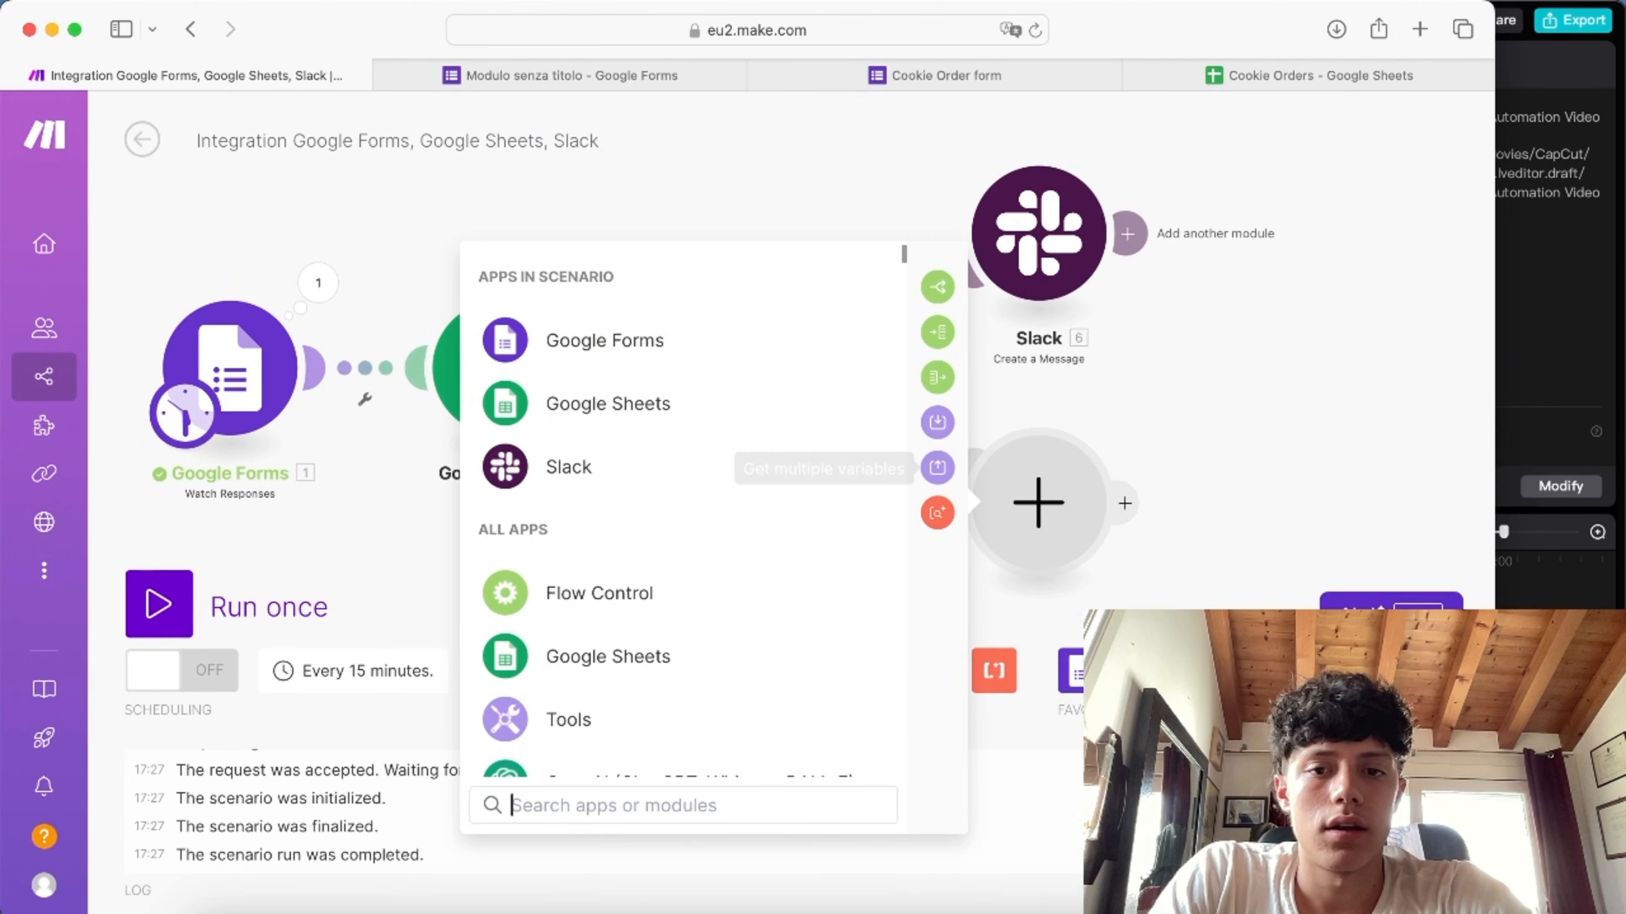
type("mail")
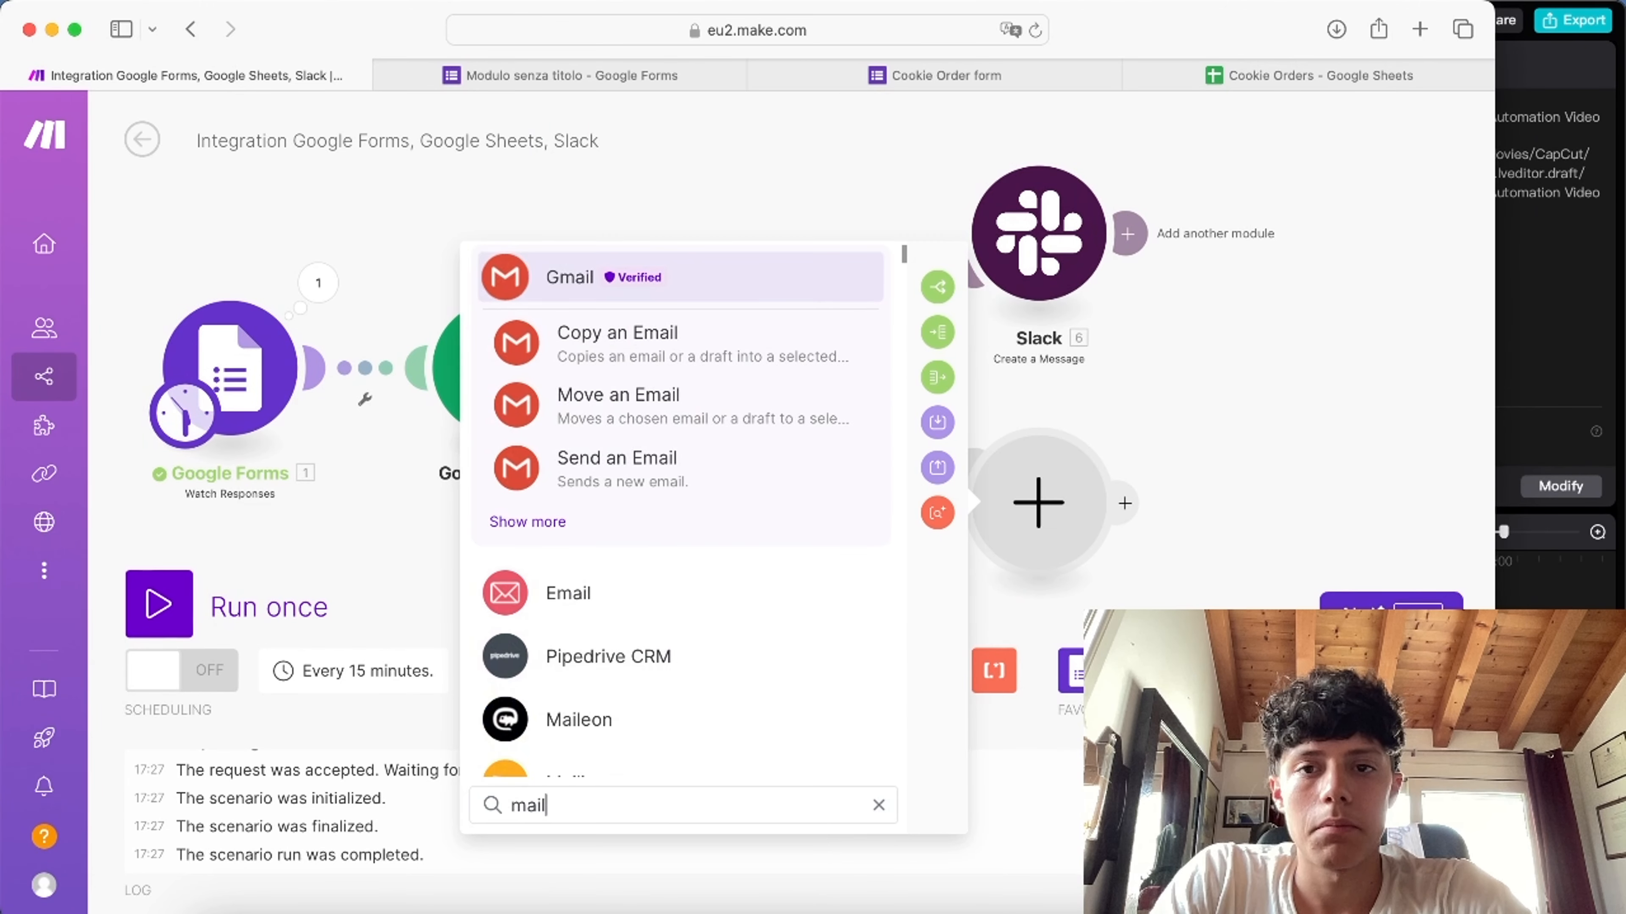
key("Down")
key("Return")
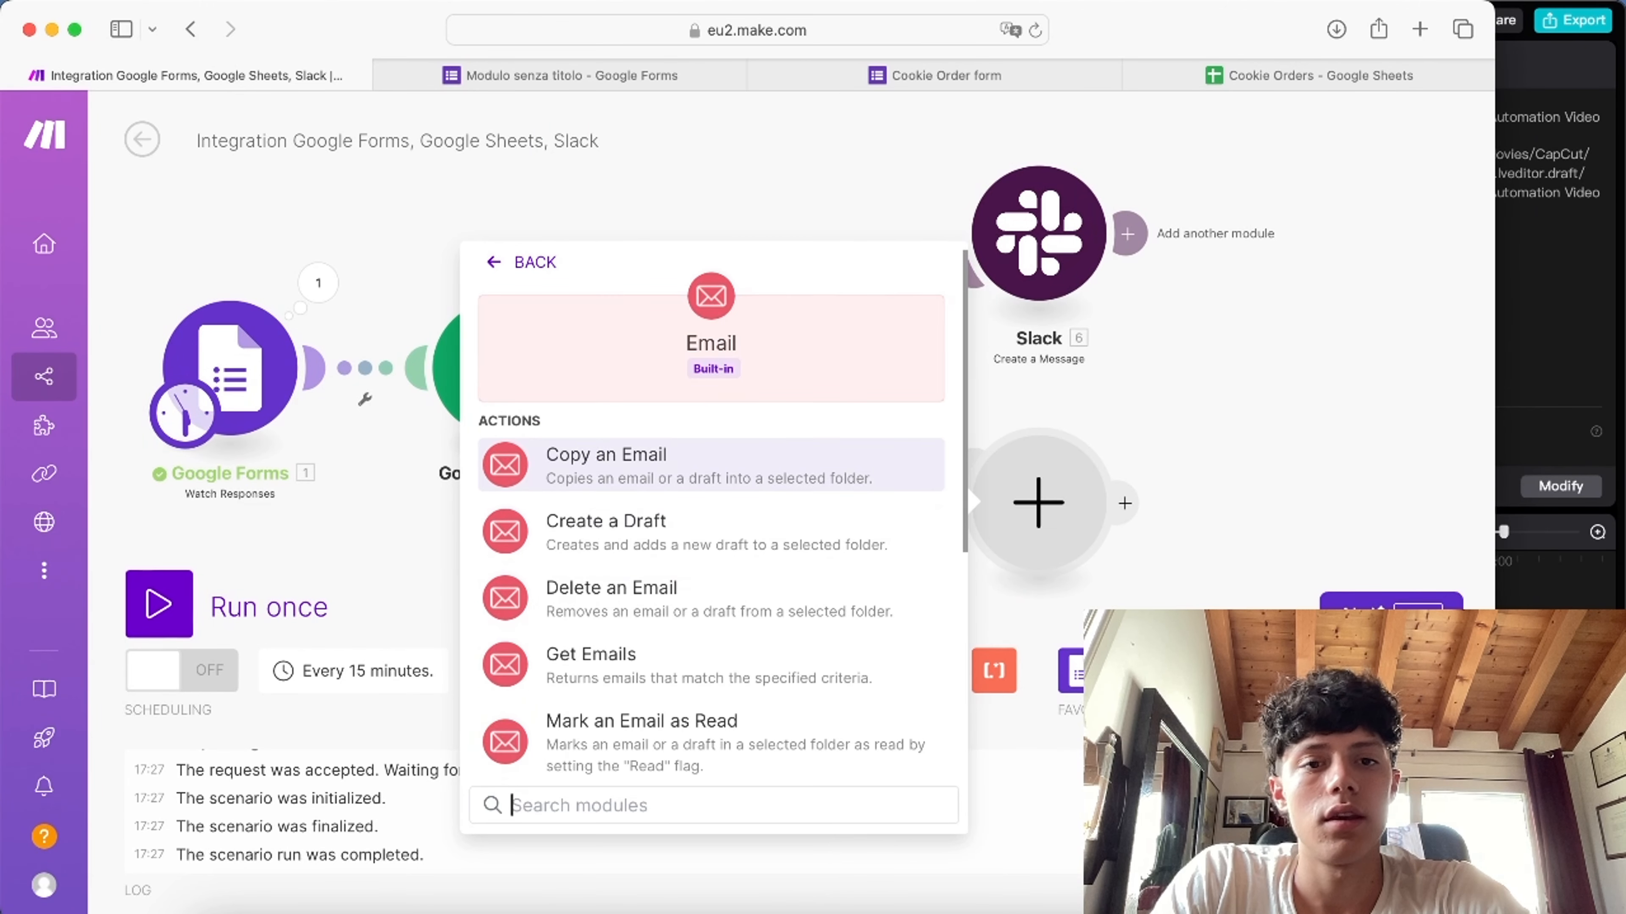
key("Down")
type("se")
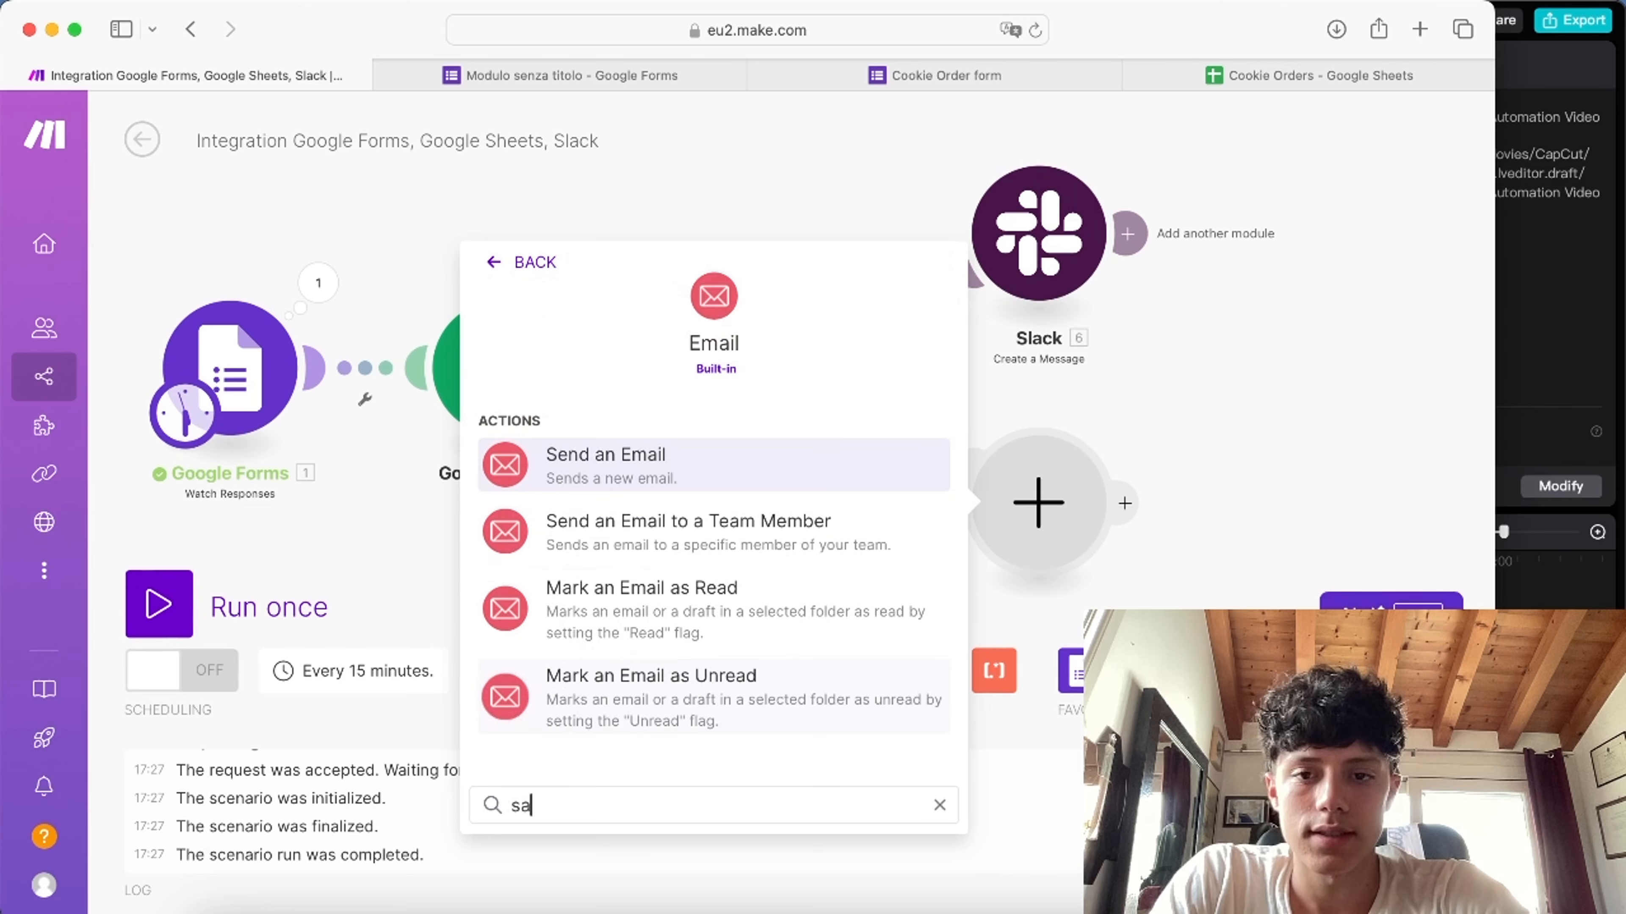
type("n")
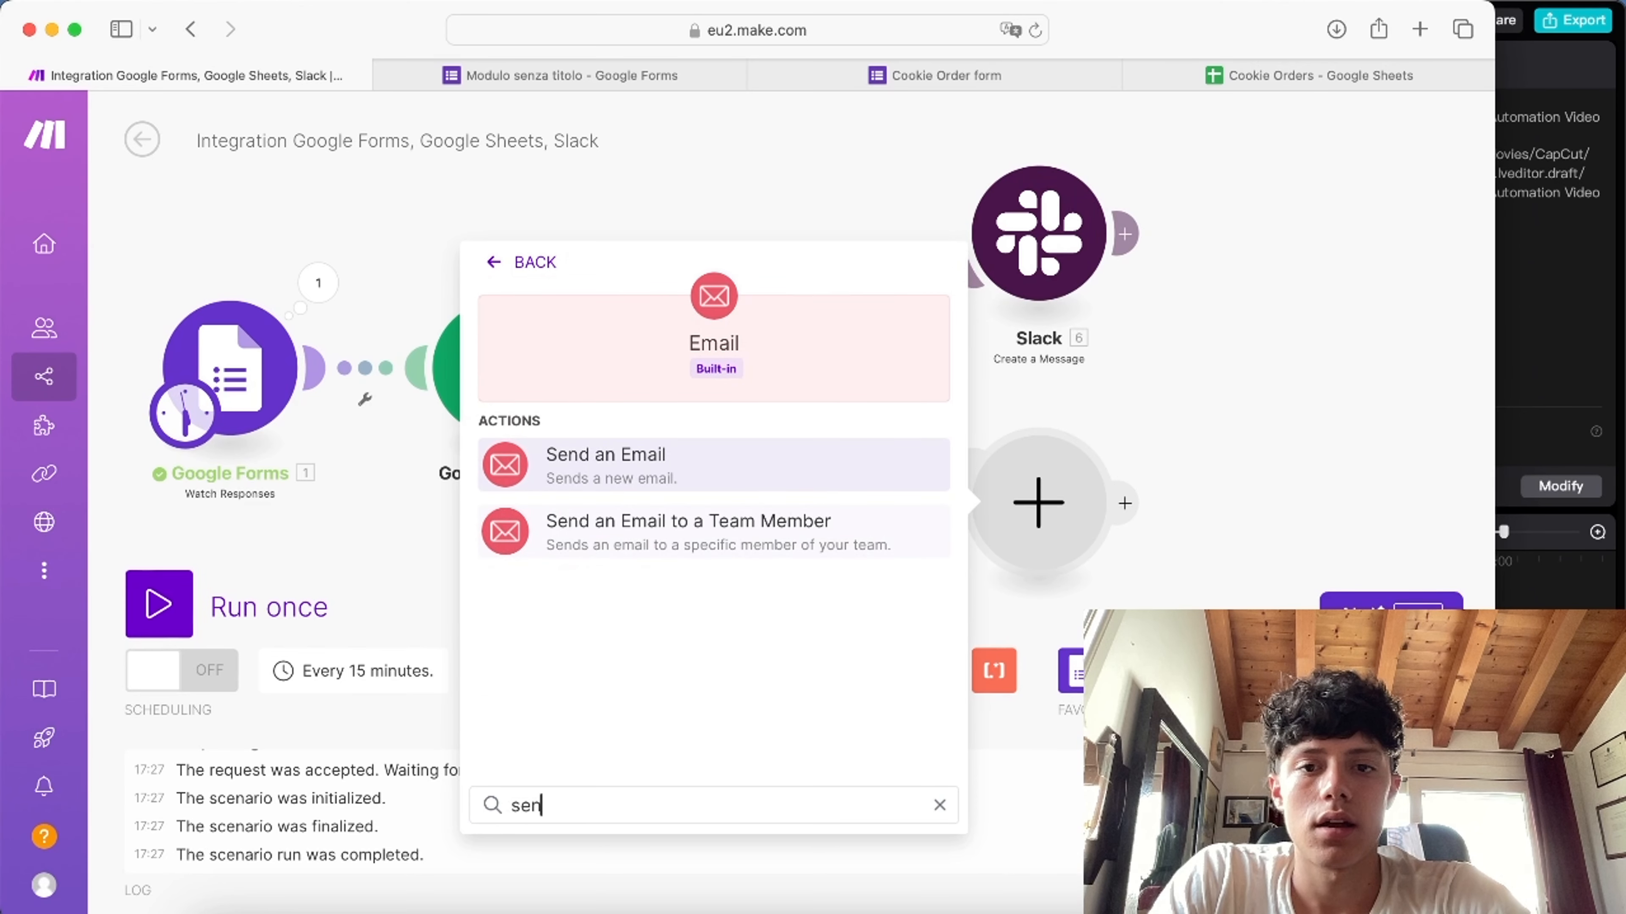
key("Return")
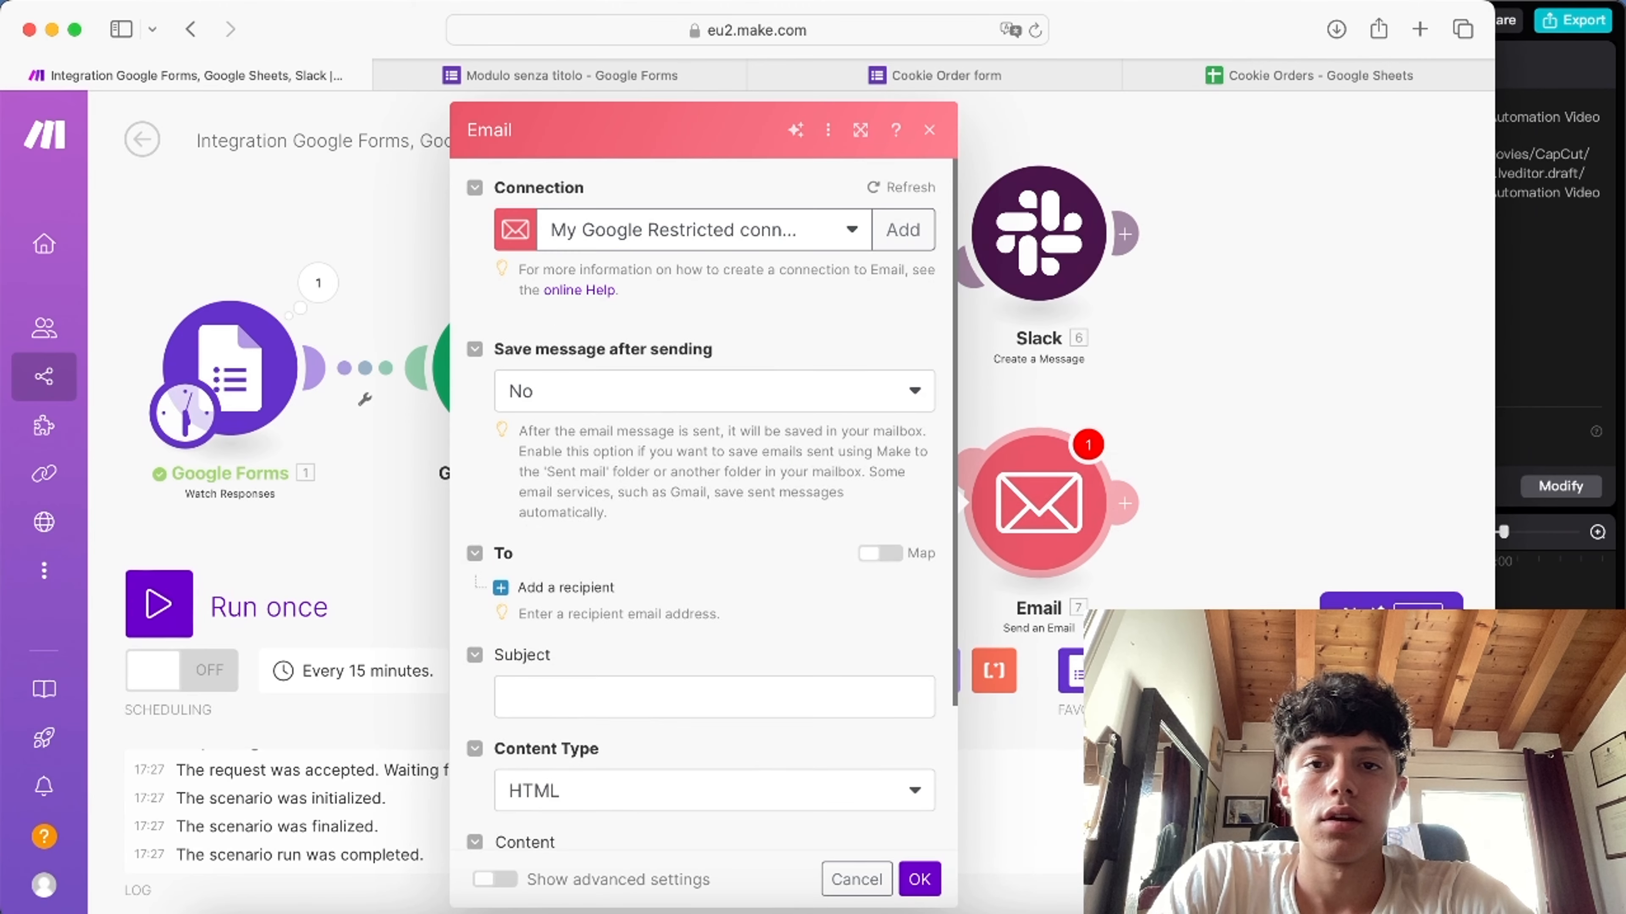
Step: Add a recipient to the email and map the form's Email answer to Email address 1
scroll(704, 506, "down", 5)
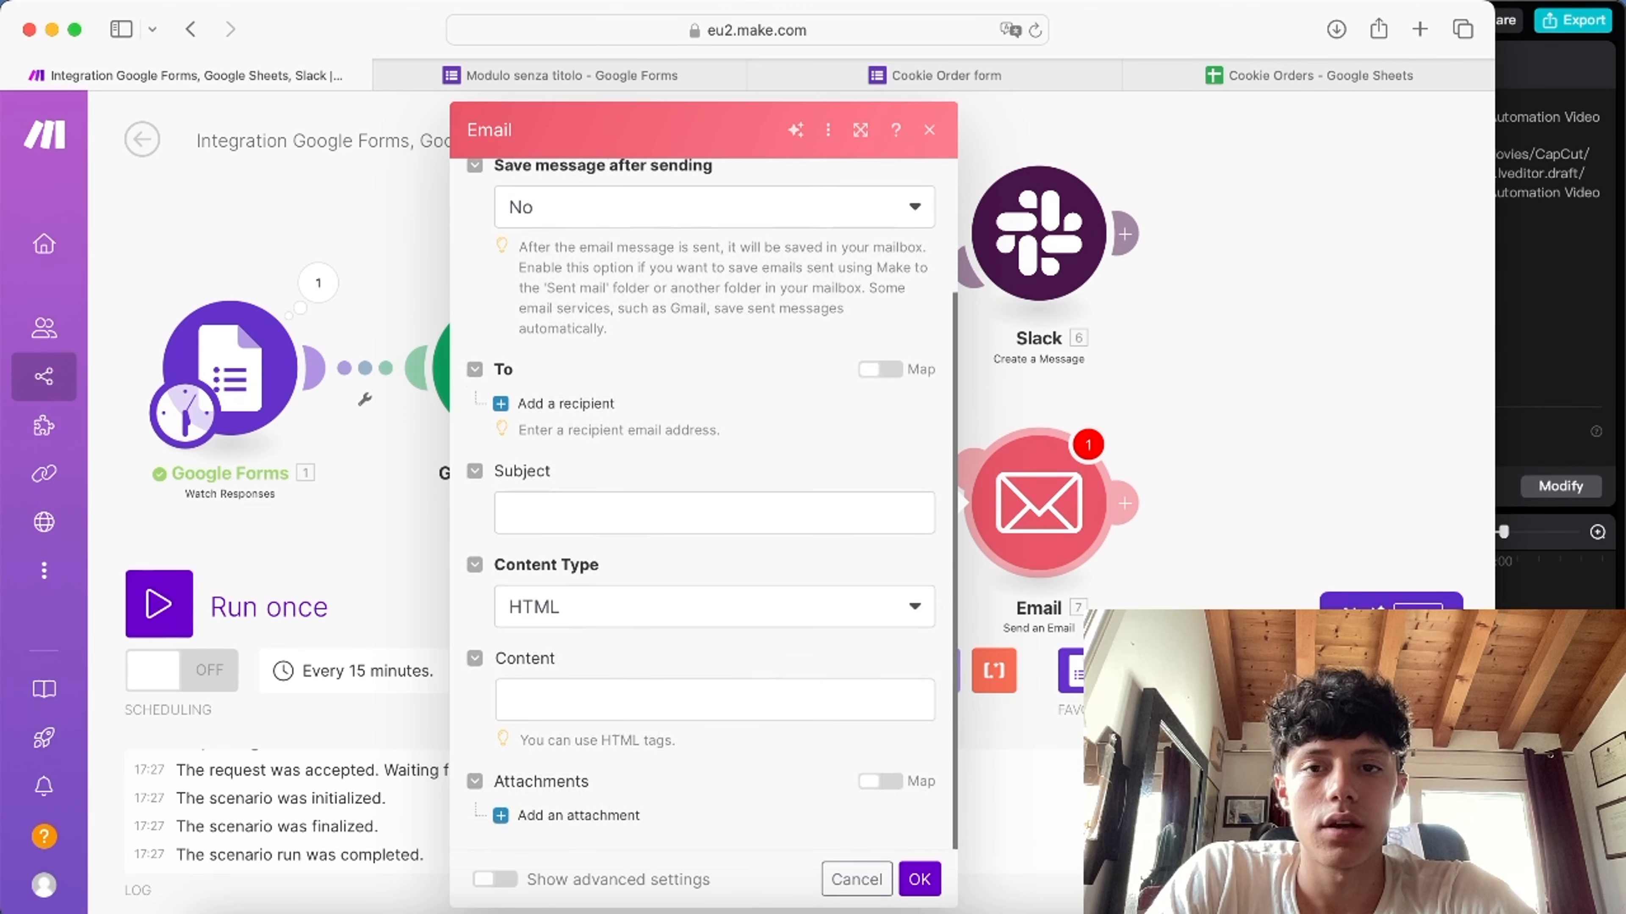
scroll(557, 409, "up", 1)
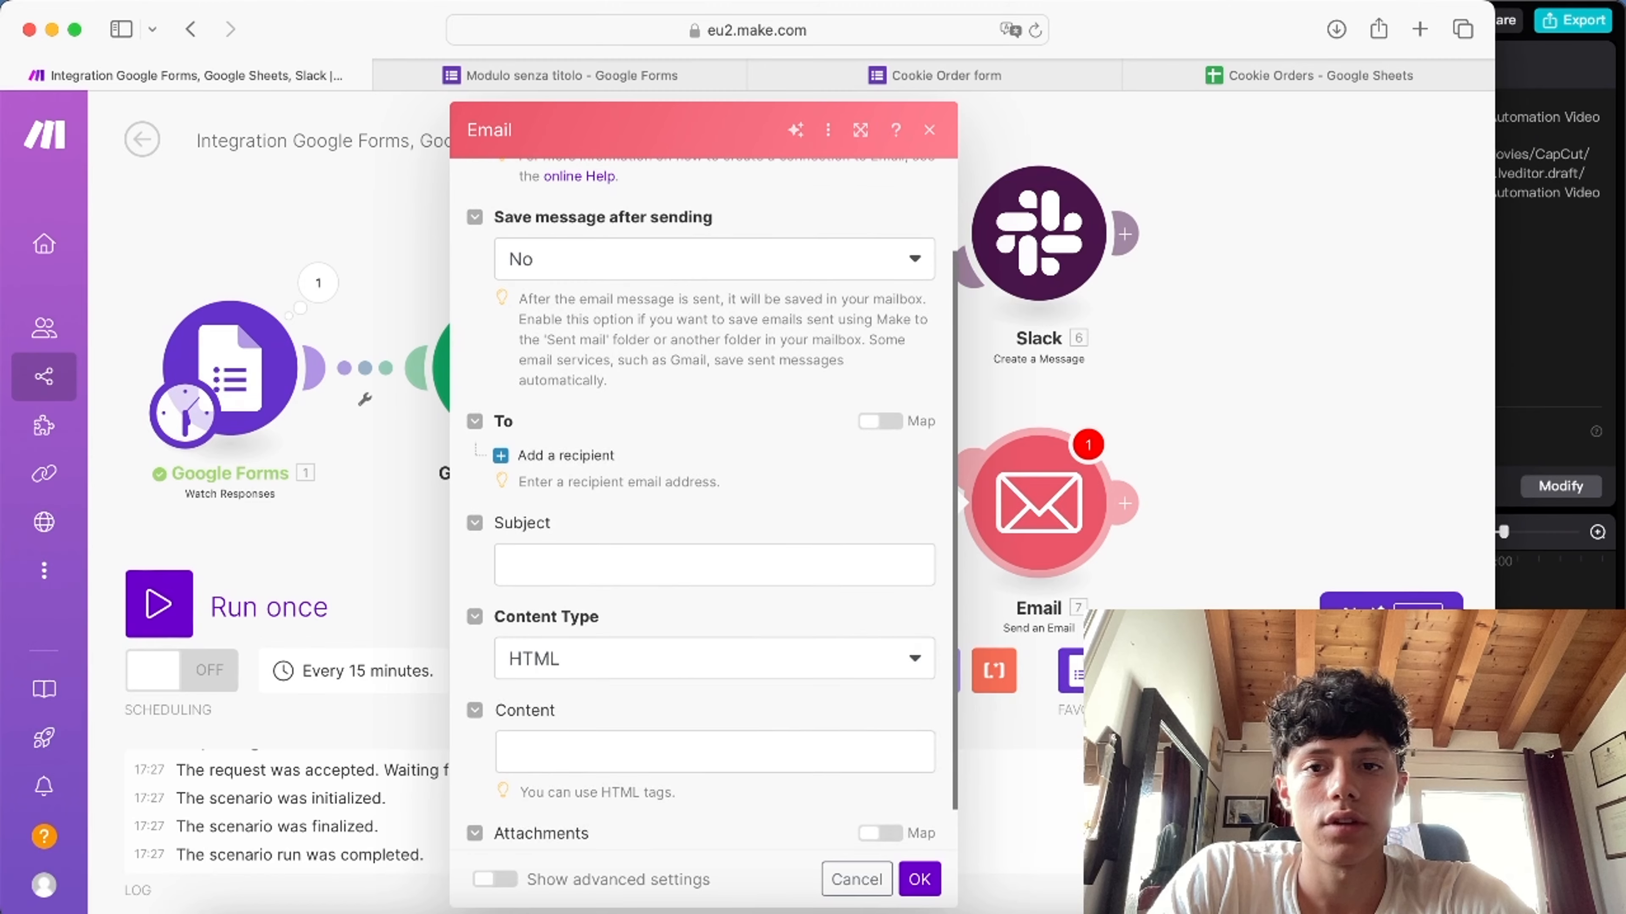
left_click(556, 456)
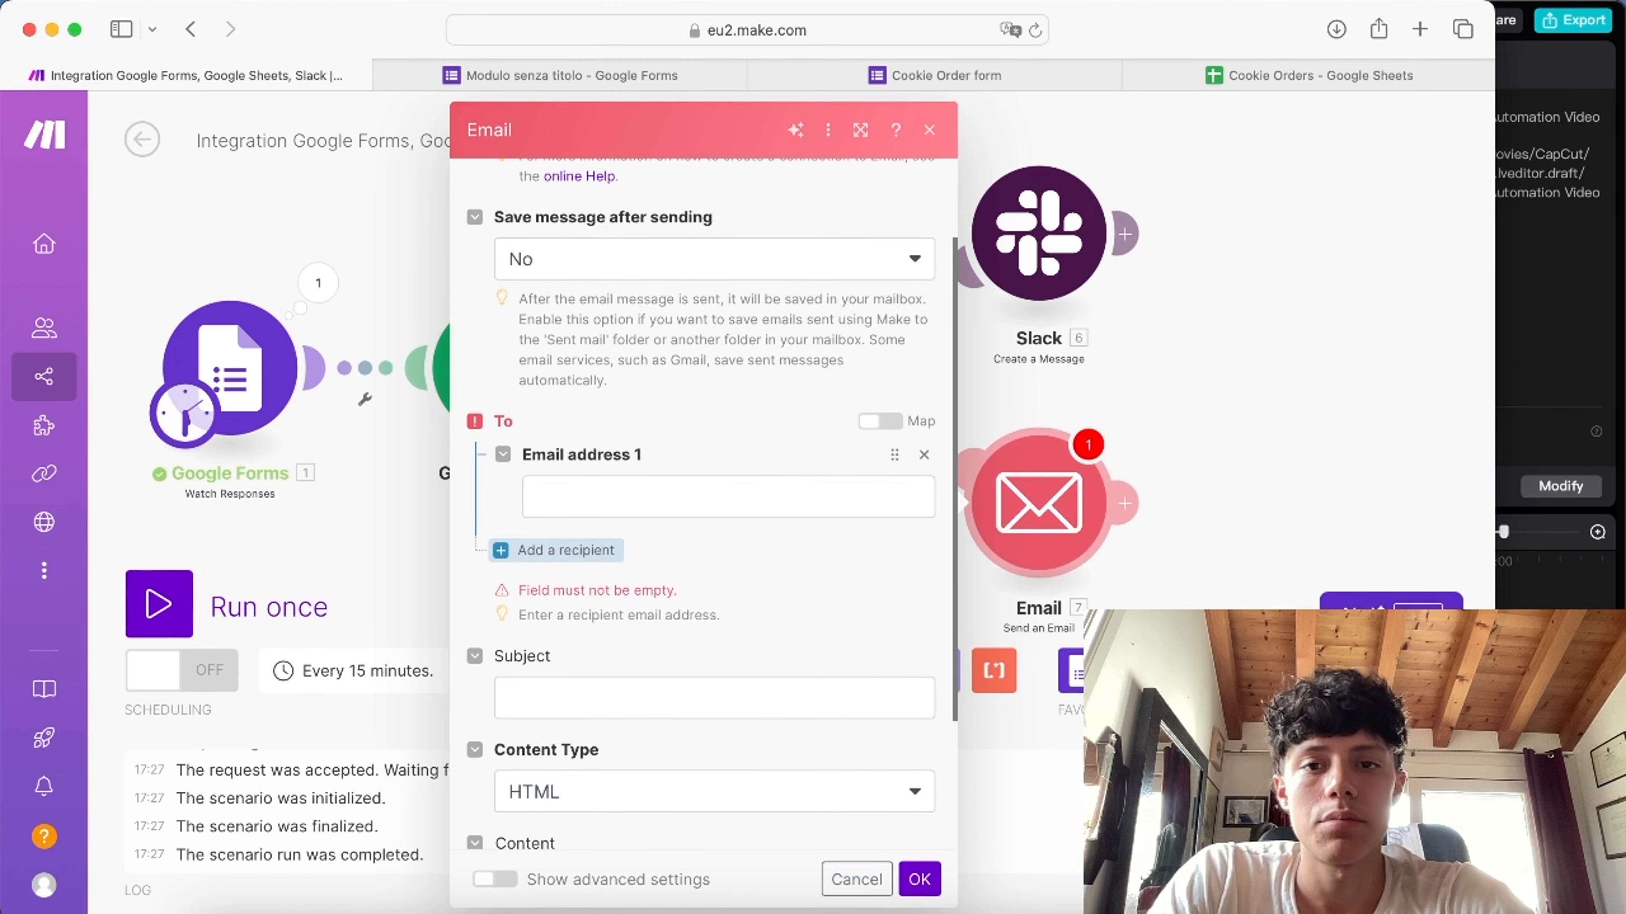
left_click(640, 497)
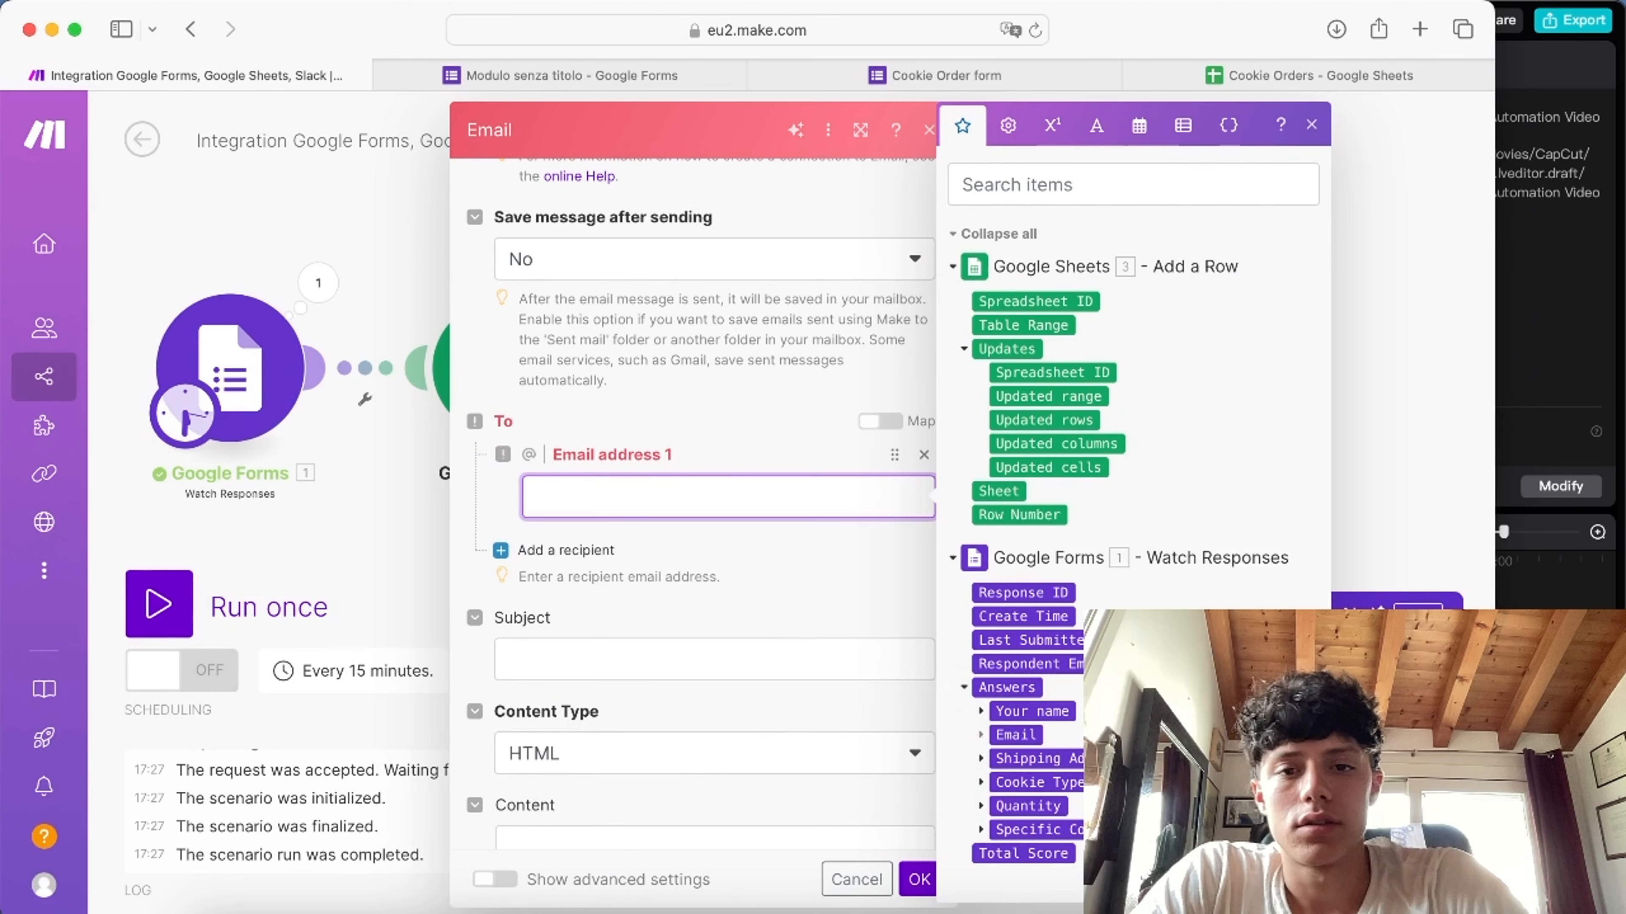
left_click_drag(1015, 735, 689, 497)
scroll(689, 497, "down", 1)
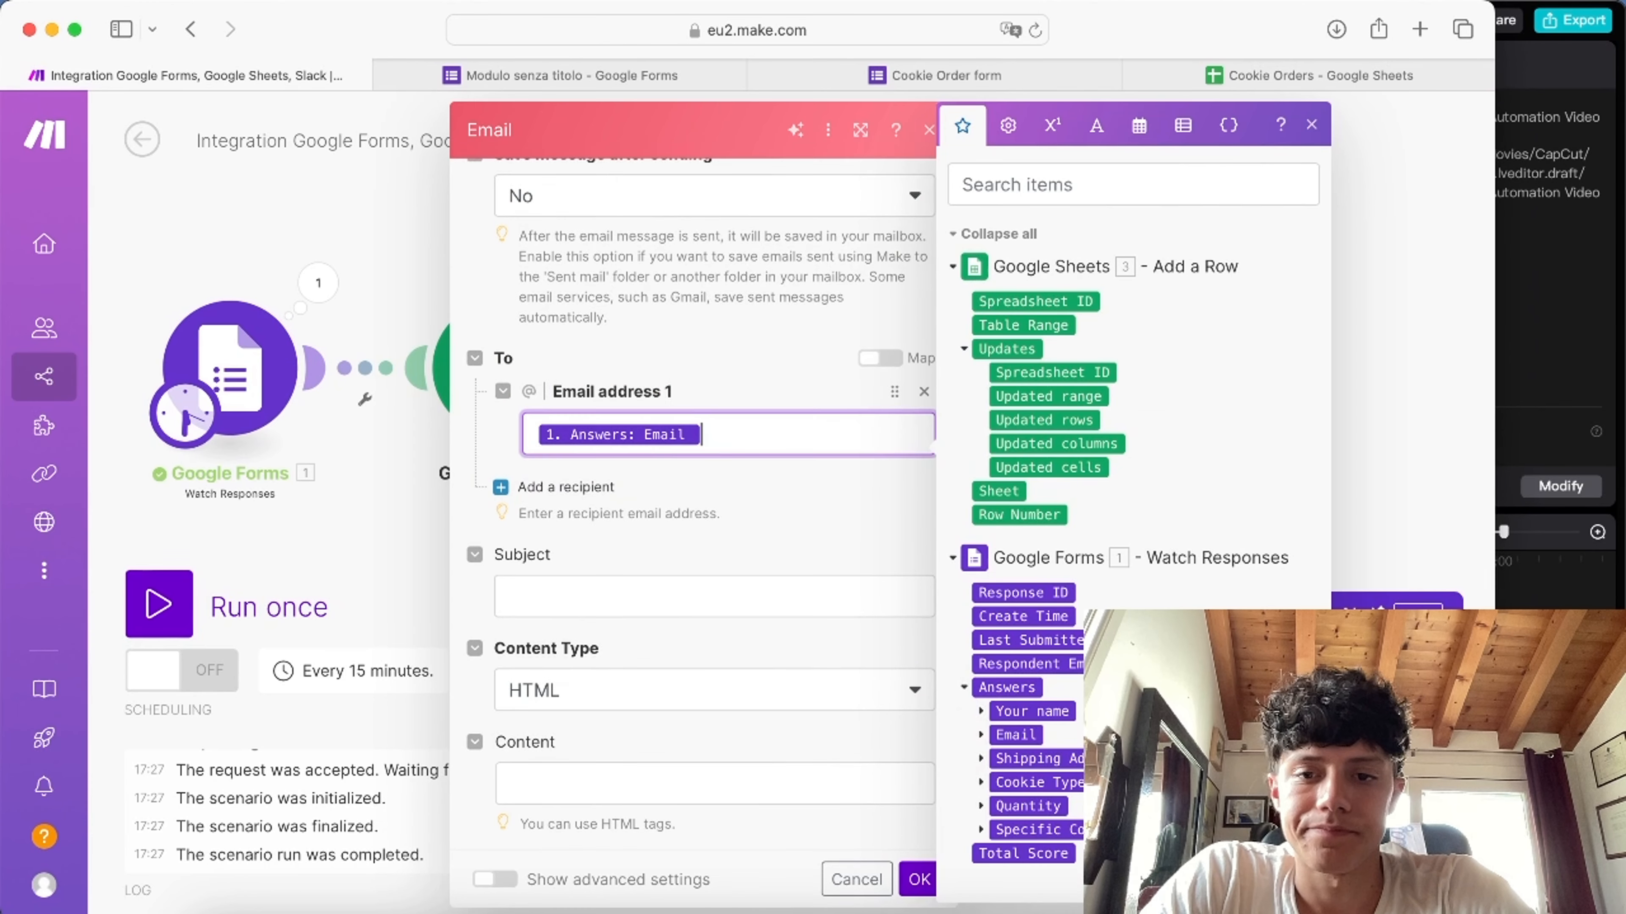
Step: Set the email's subject to "Your cookie order"
left_click(679, 586)
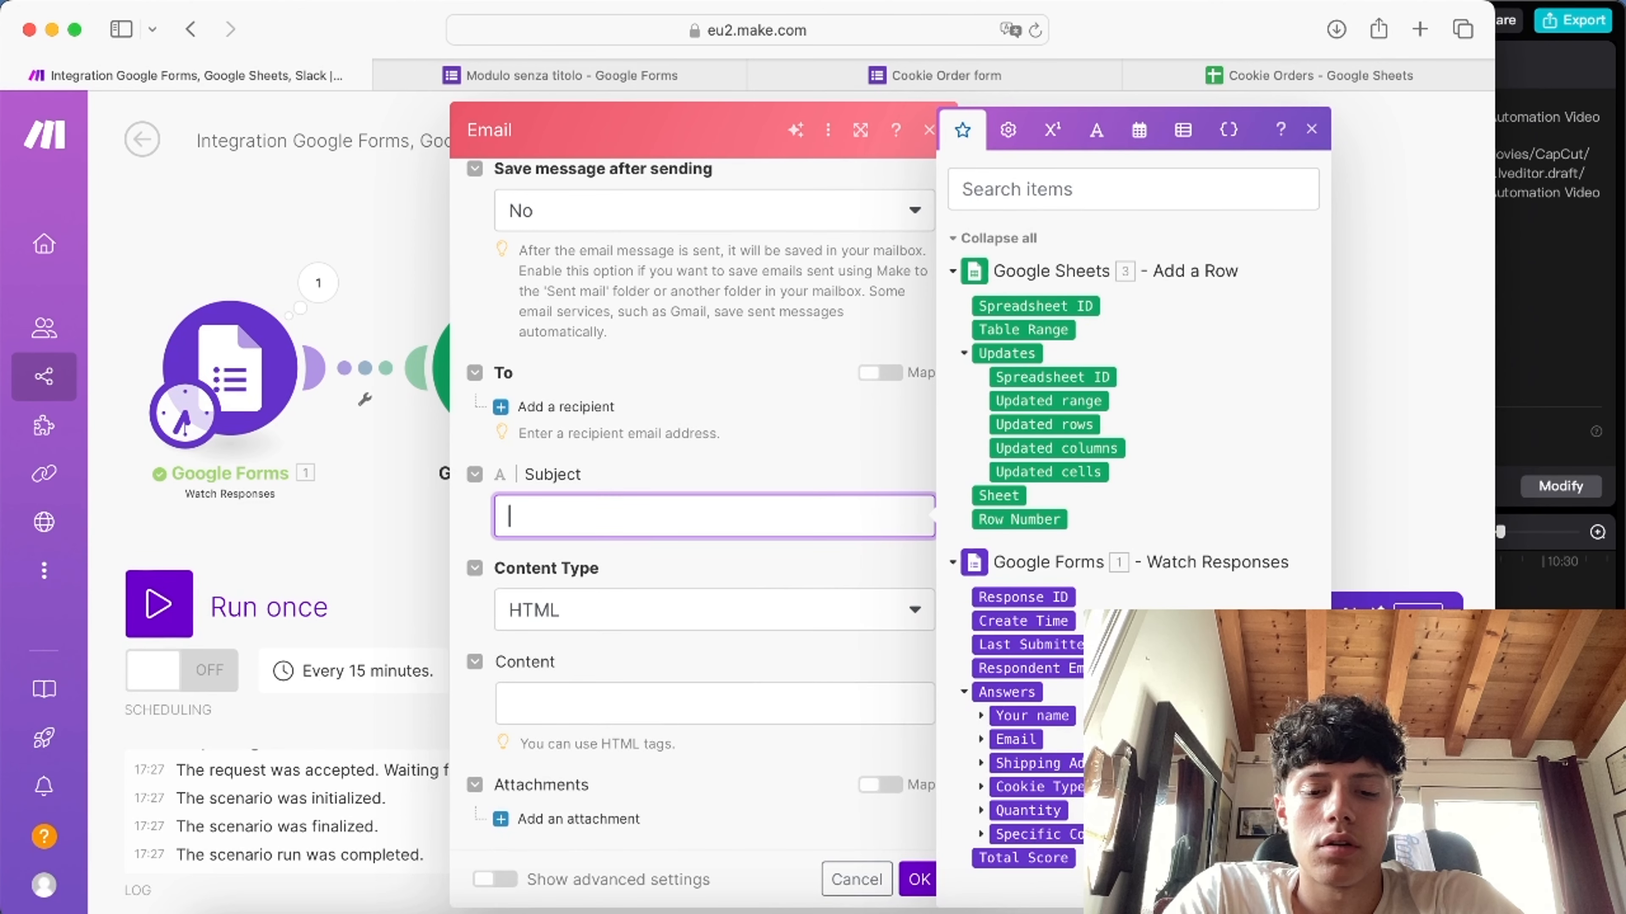
type("Your ")
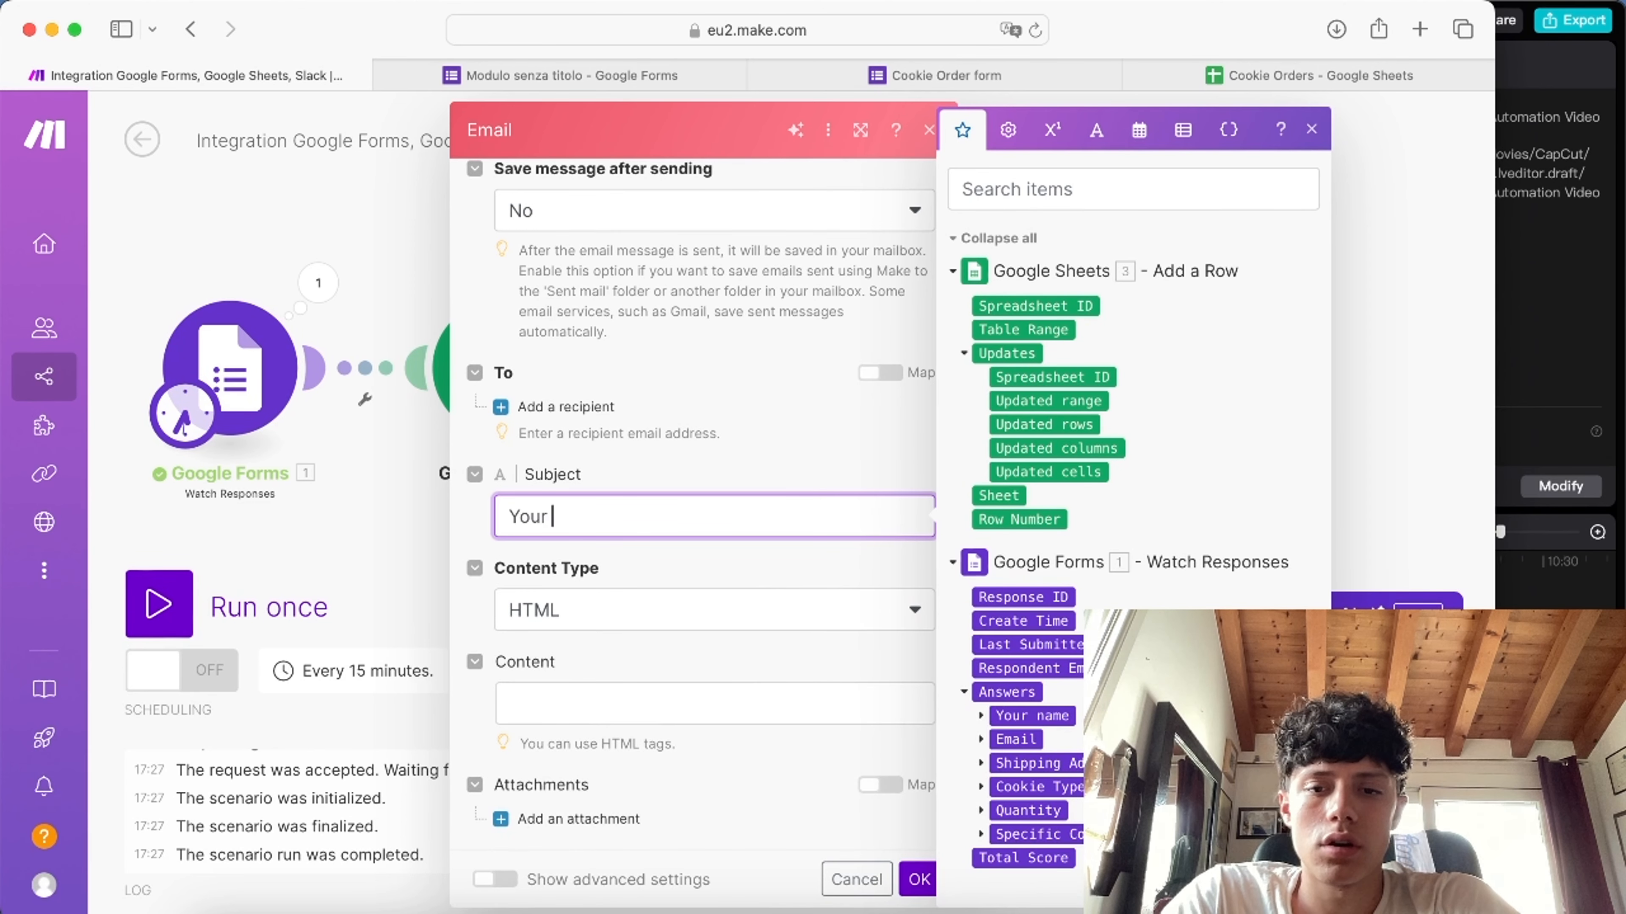
type("cookie order")
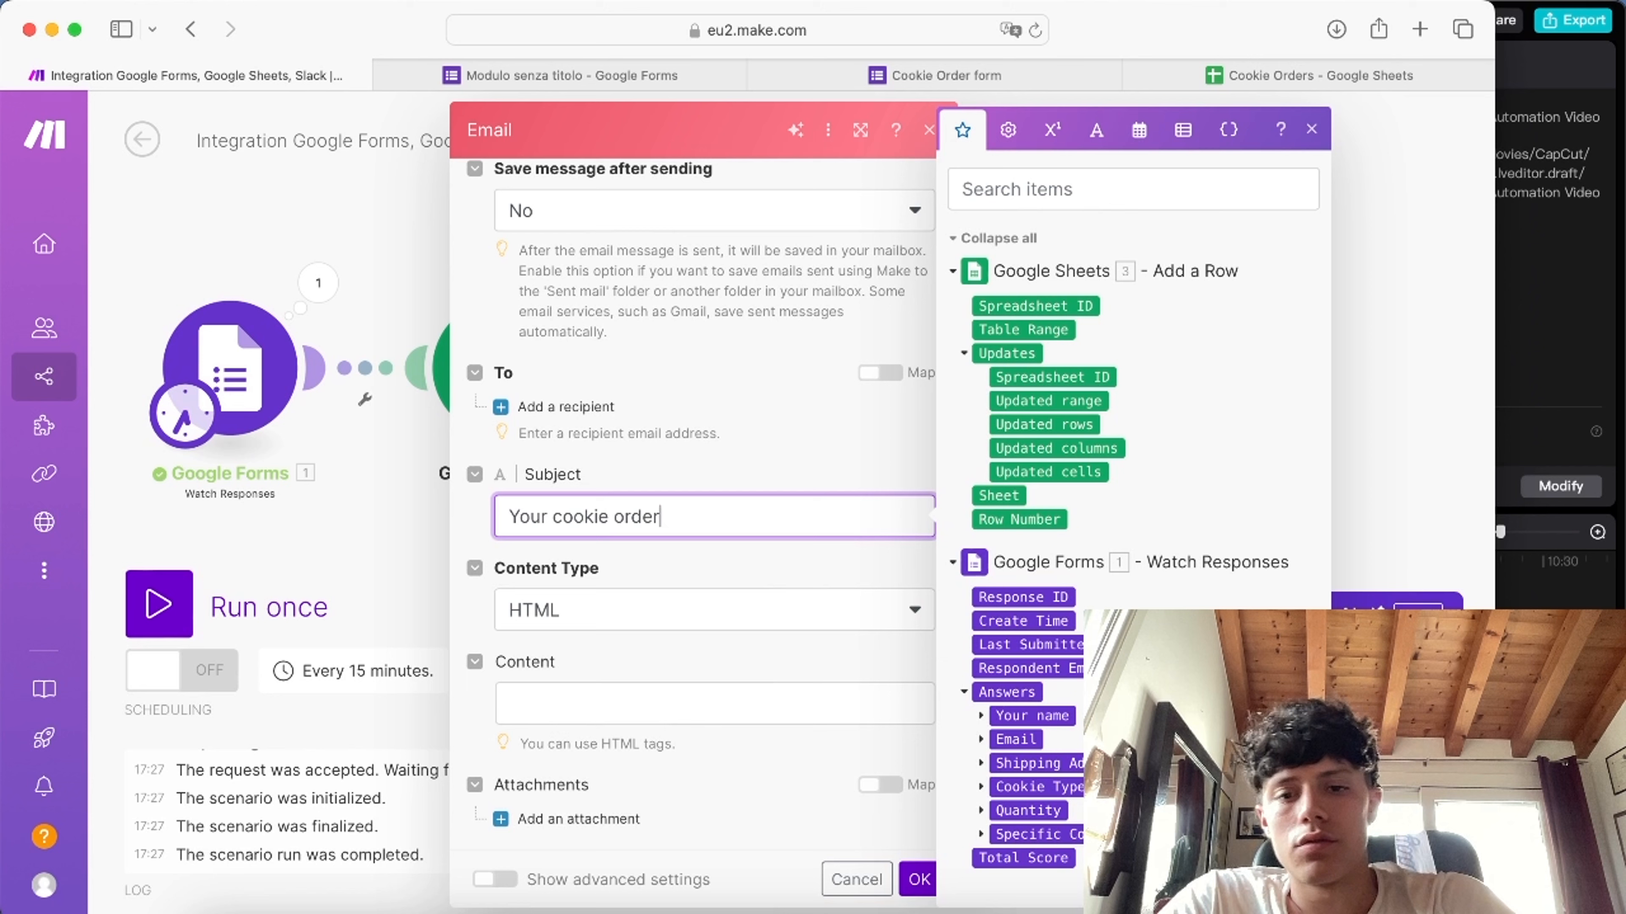
Step: Write the email's HTML content, starting with "your order has been sucesefully rev"
left_click(714, 704)
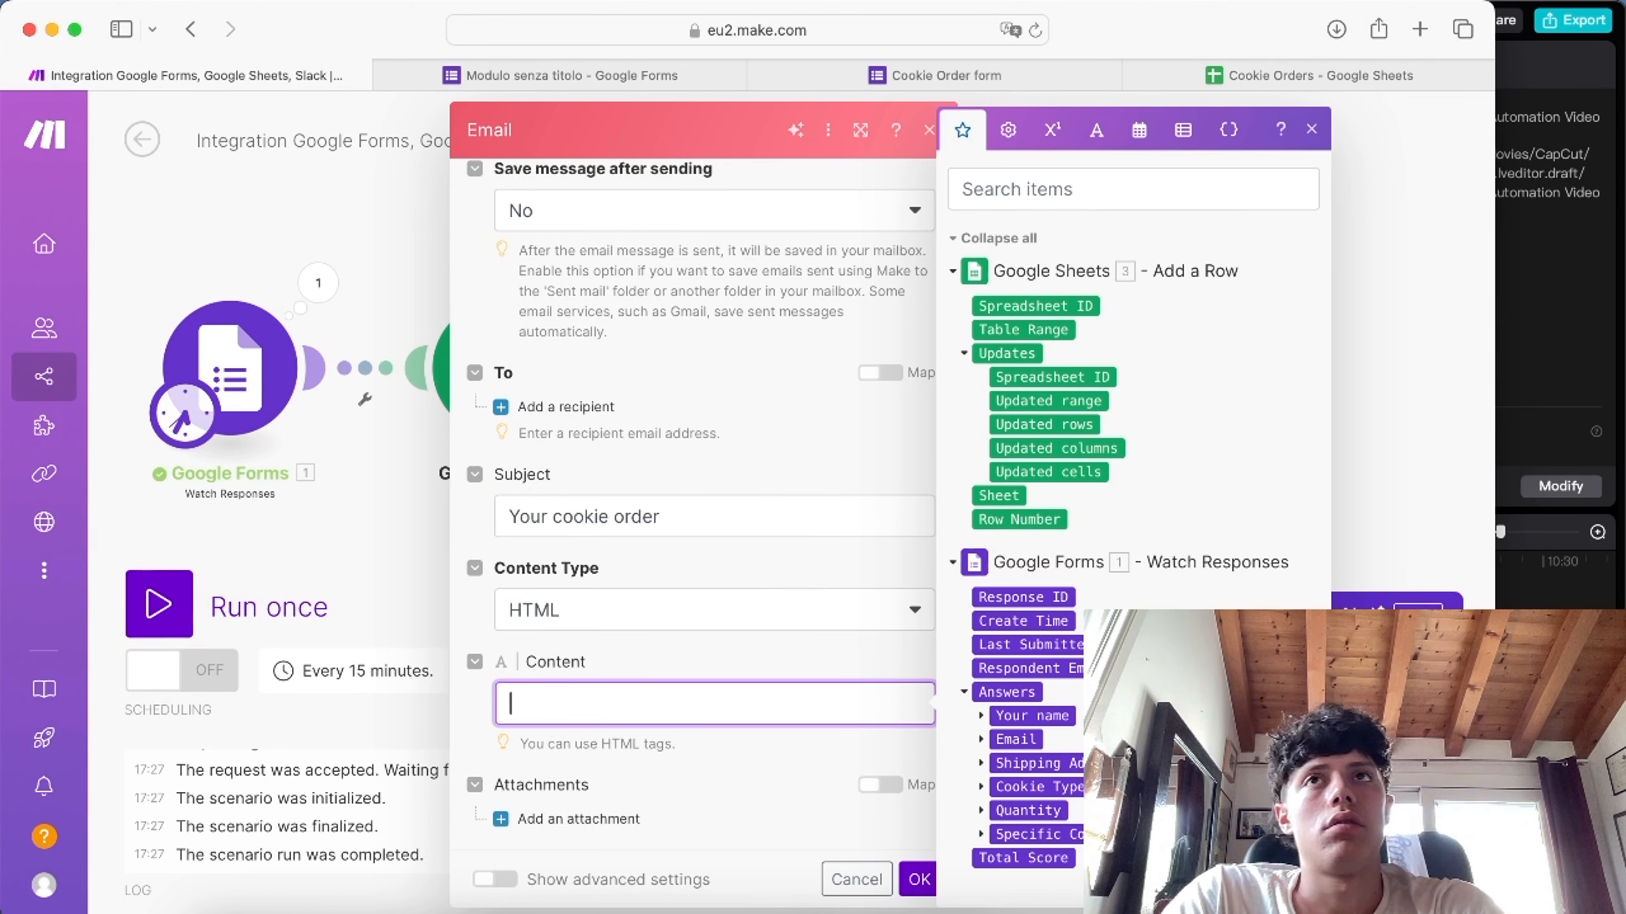
type("your")
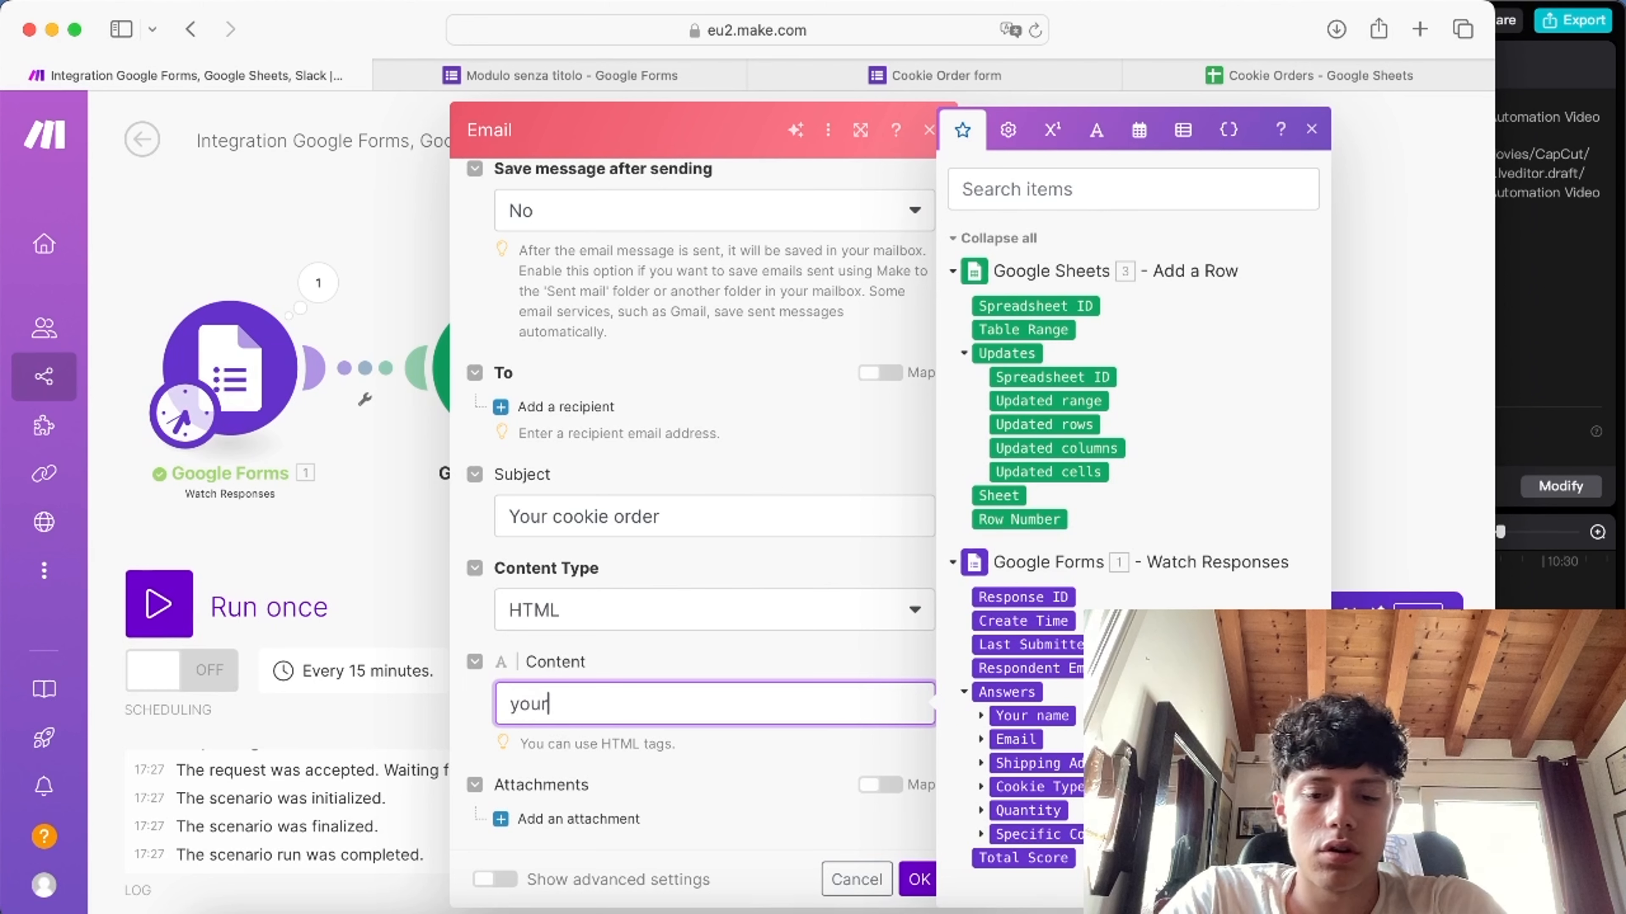
type(" order ")
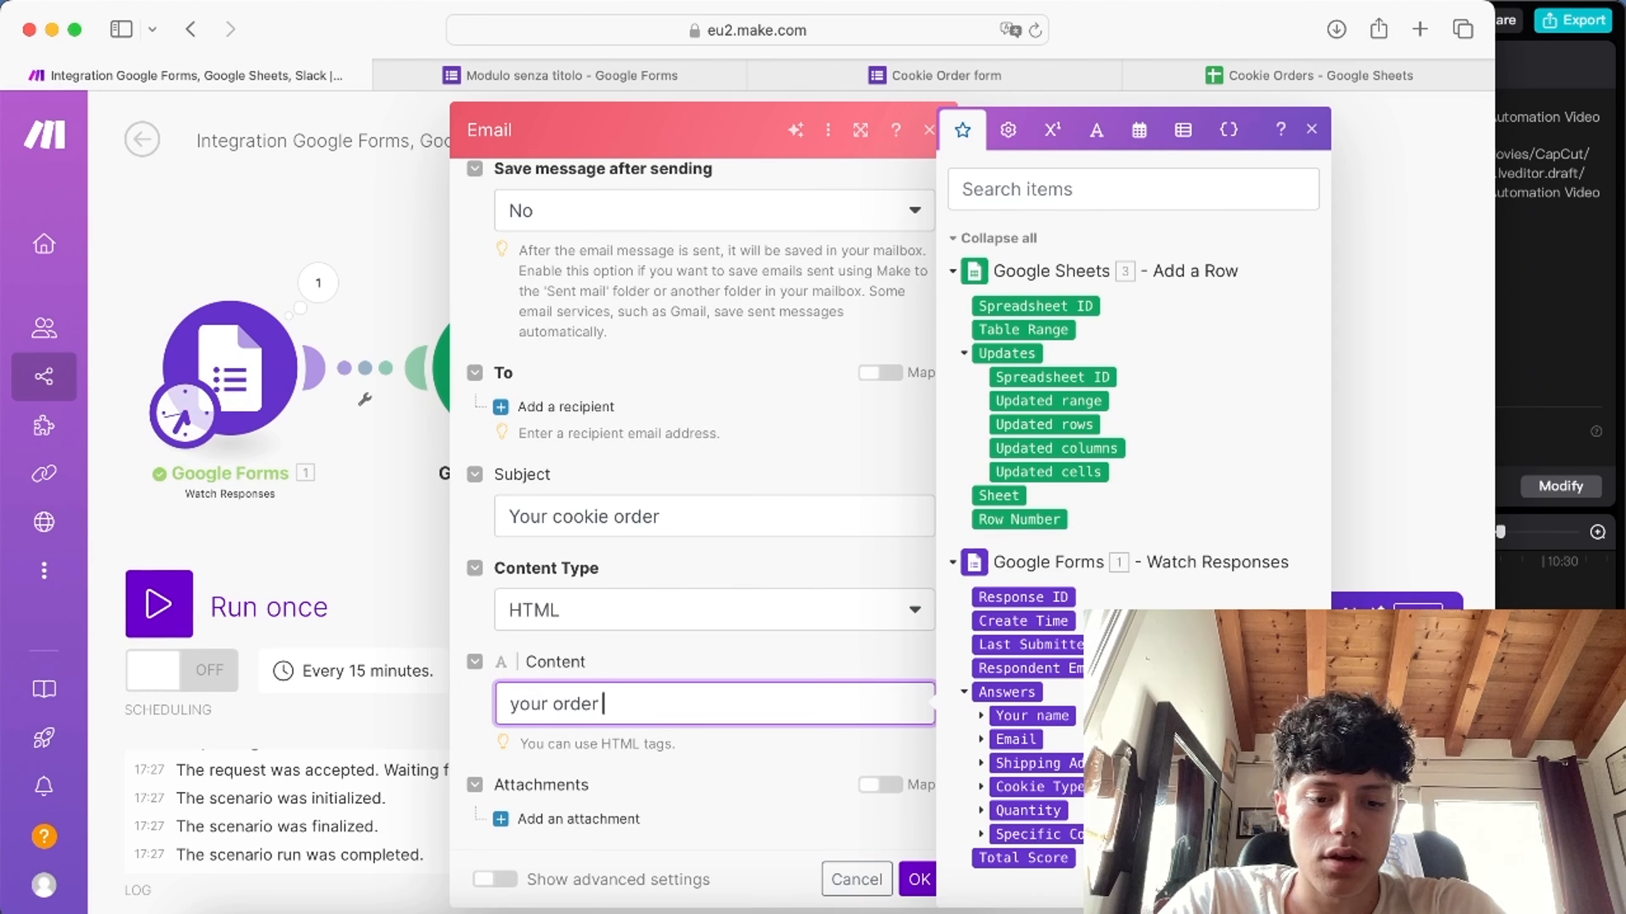
type("has been sucese")
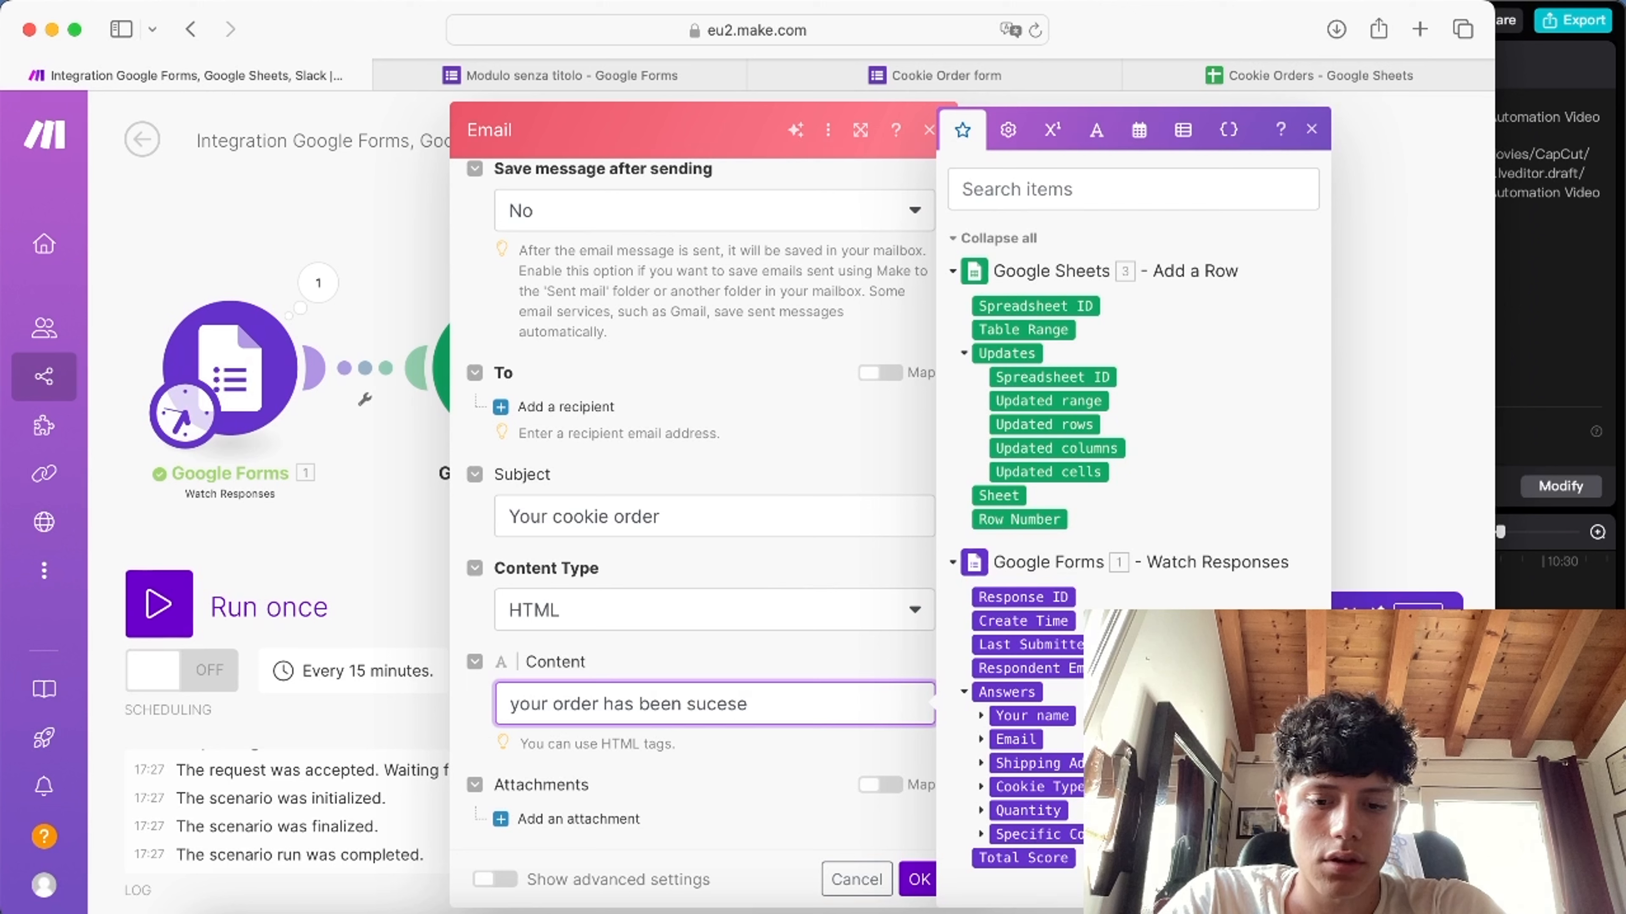
type("fully ")
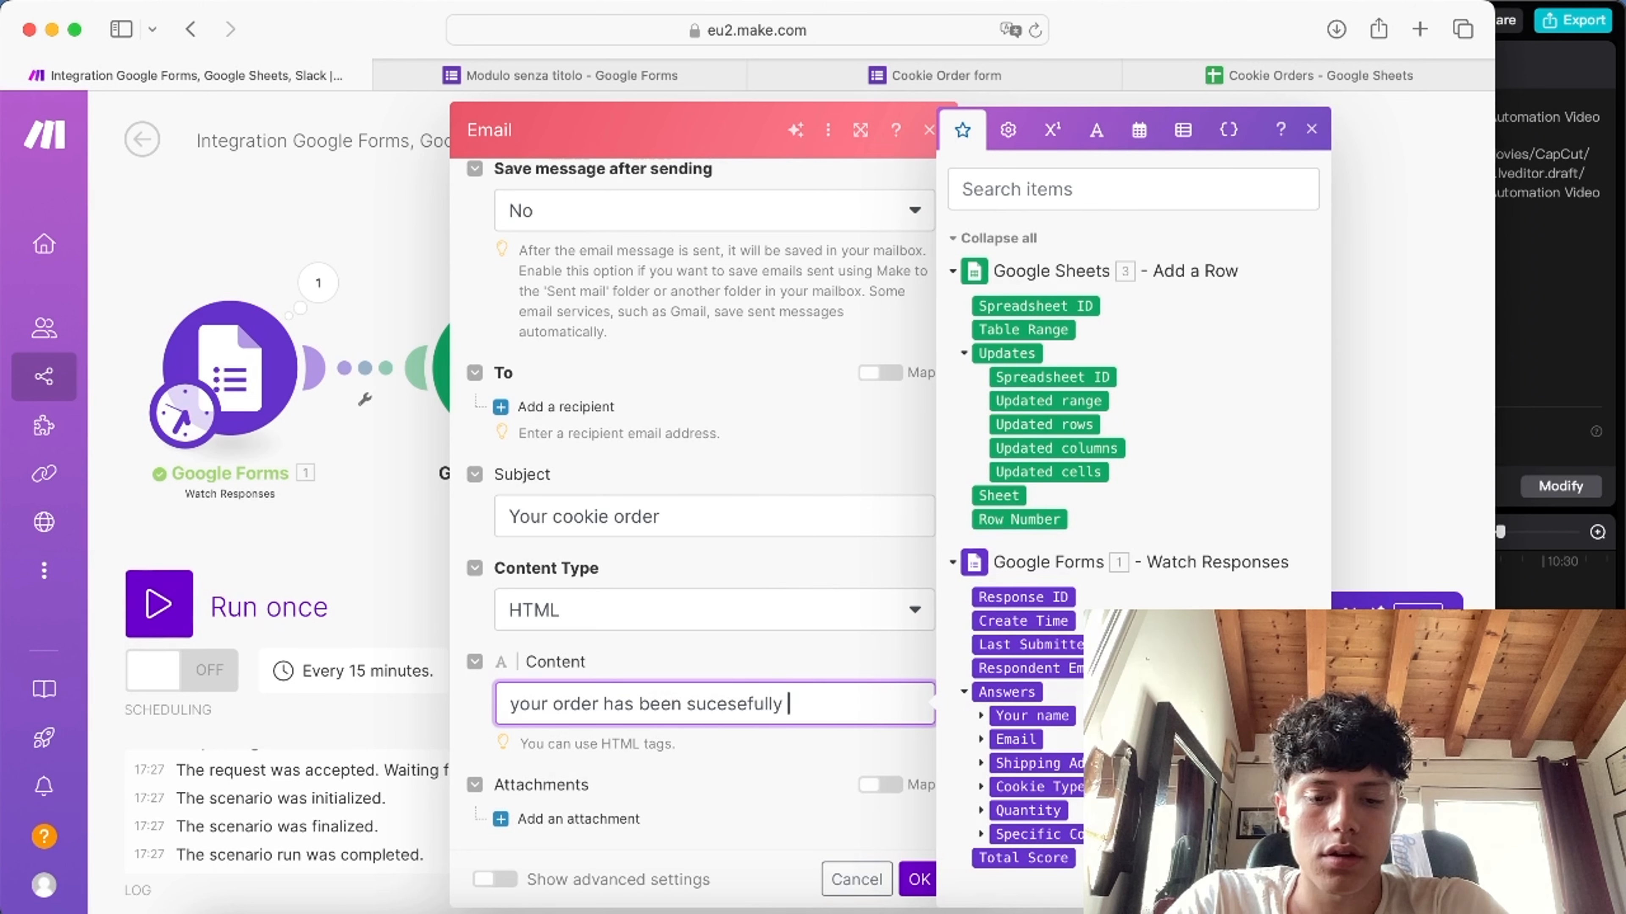
type("rev")
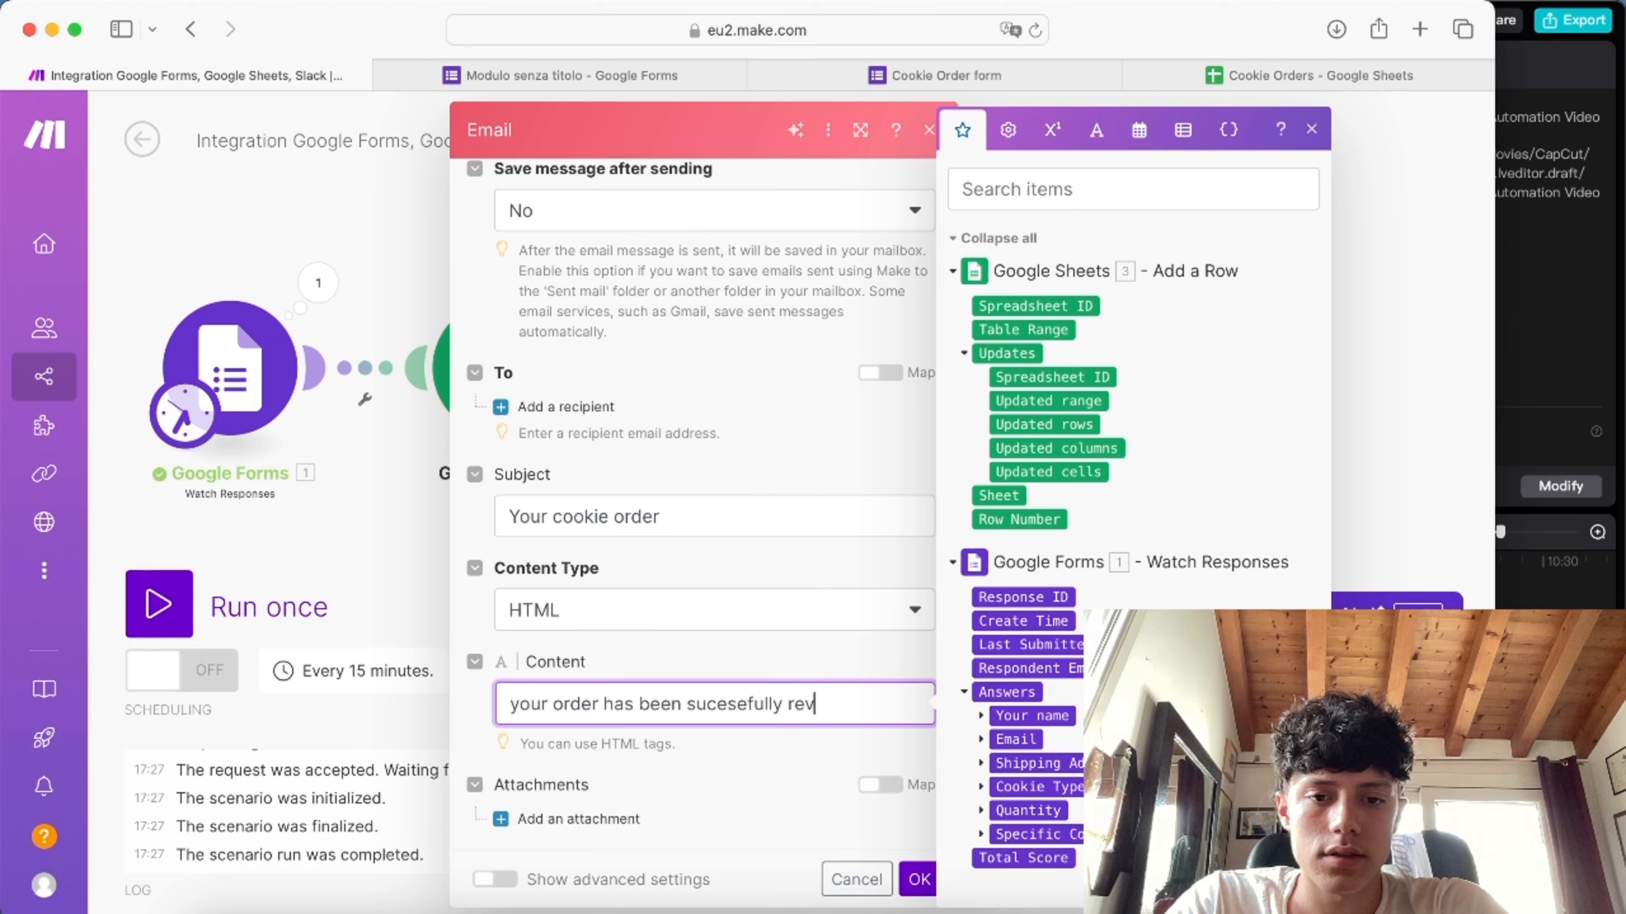